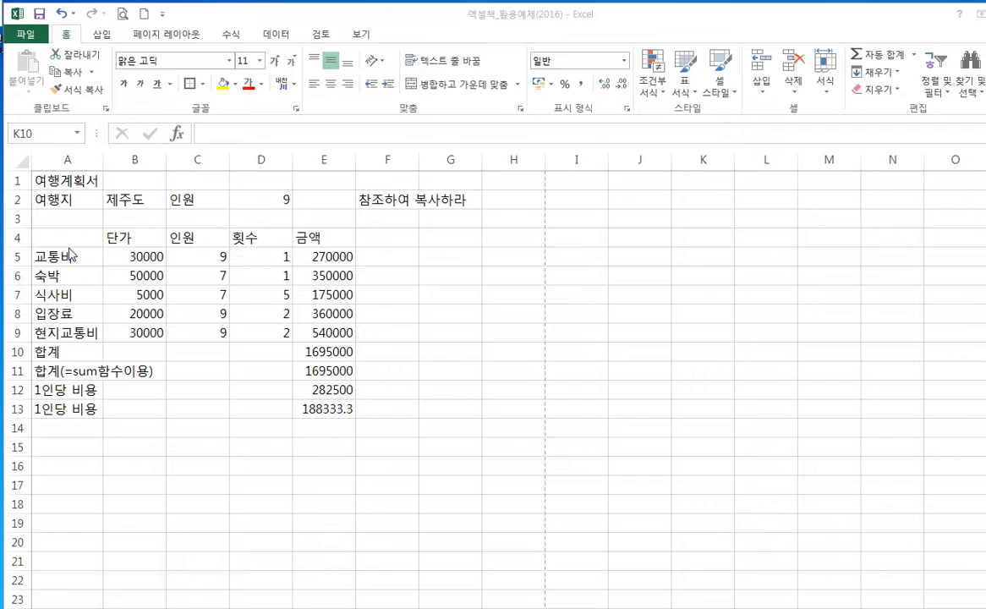
Apply all borders to the whole travel cost table, A4:E13
click(69, 249)
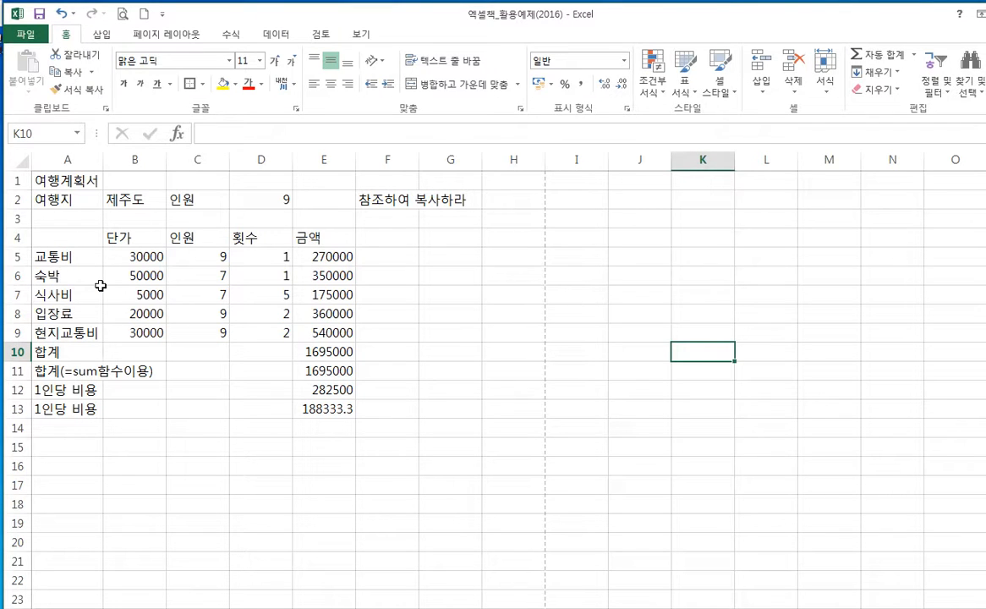
drag(75, 240, 341, 412)
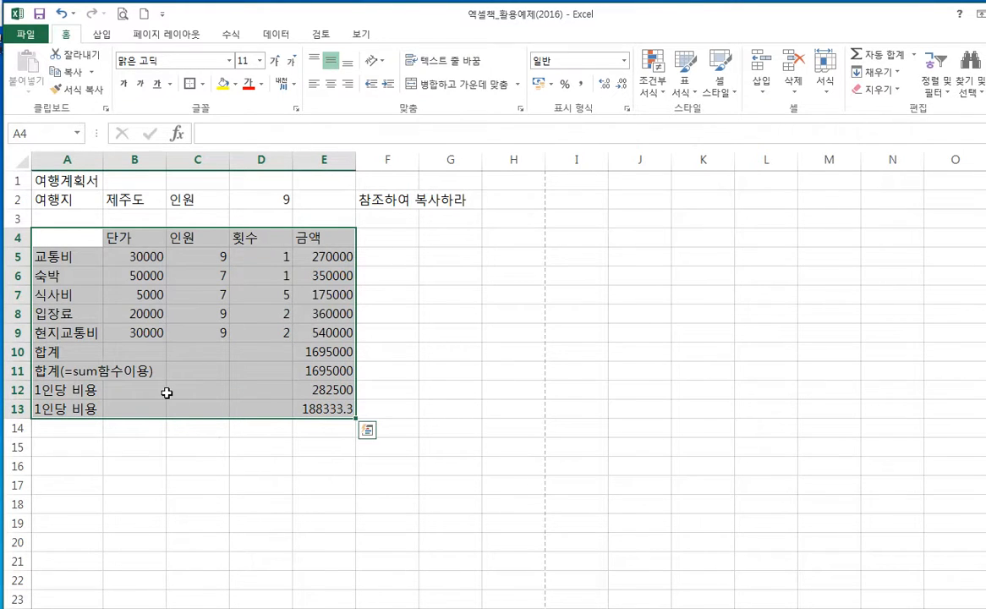
click(203, 85)
click(197, 209)
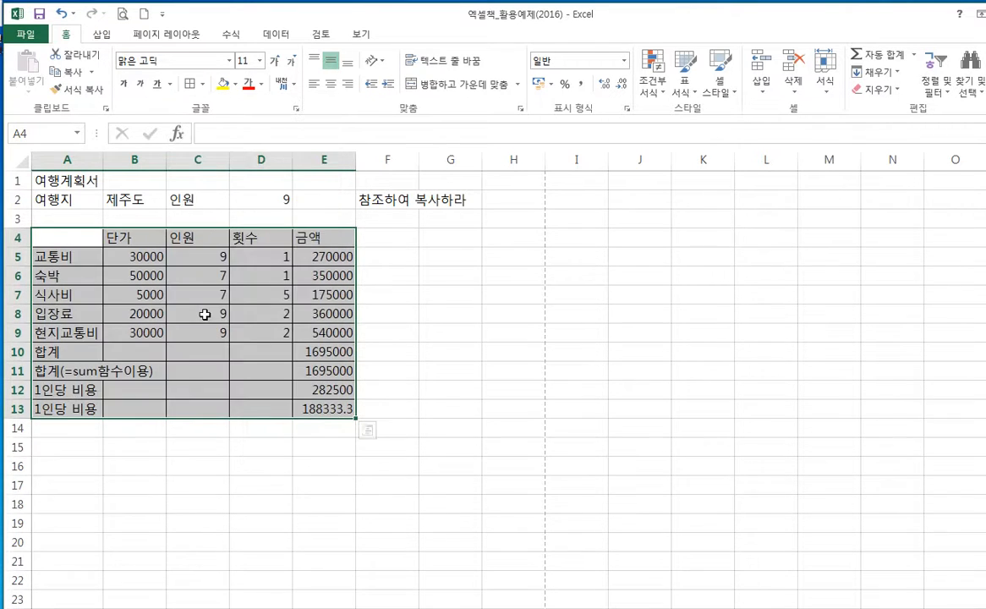
click(205, 314)
Add a thick box border around the outside of the cost table A4:E13
drag(74, 237, 315, 412)
click(203, 85)
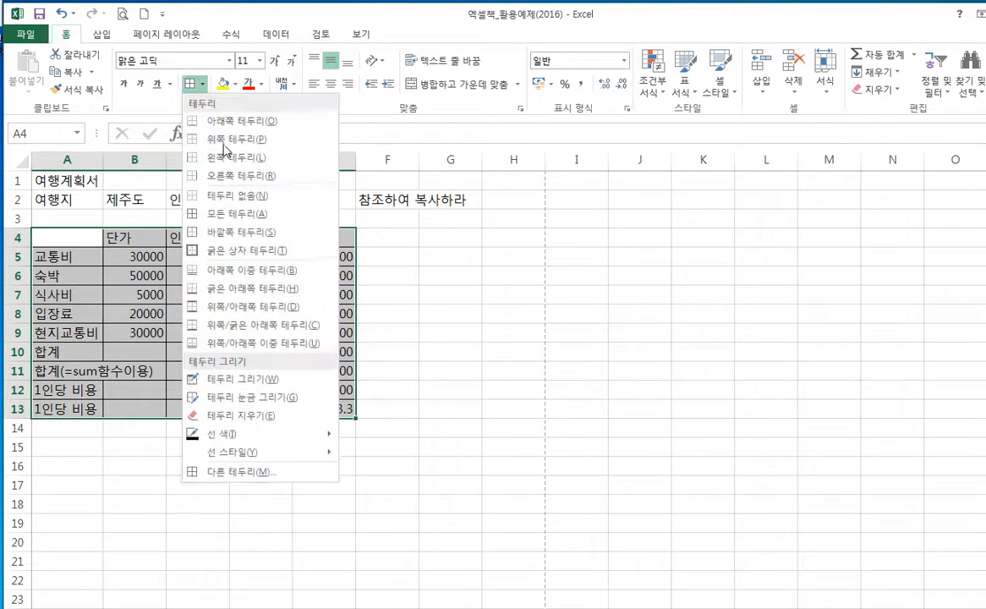
click(236, 250)
click(193, 330)
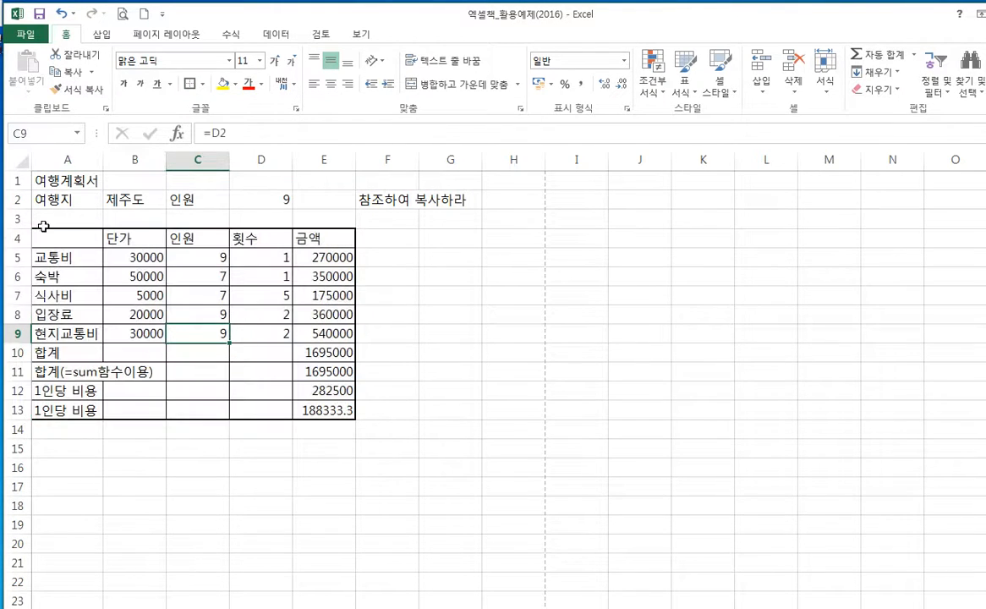
Fill the table's header row A4:E4 with yellow and center its text
drag(46, 237, 336, 239)
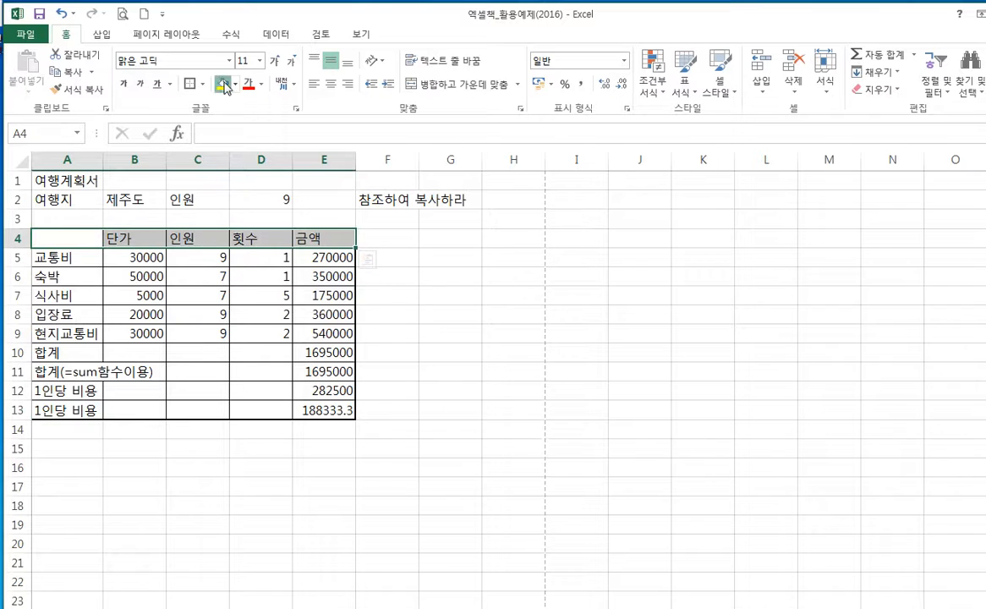
click(224, 84)
click(331, 84)
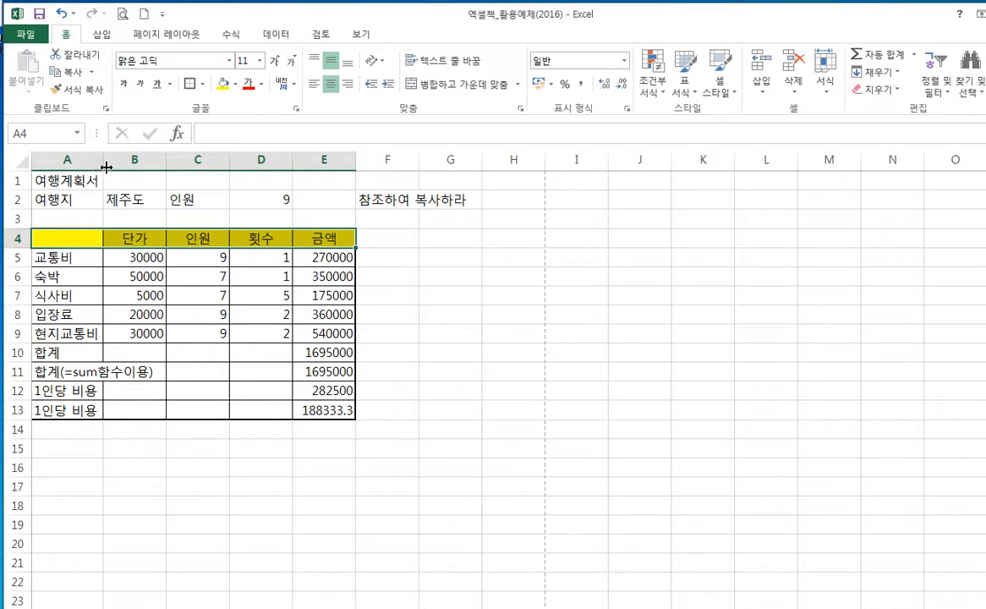
Widen column A until the long label in A11 fits, and widen column E slightly
drag(103, 160, 172, 160)
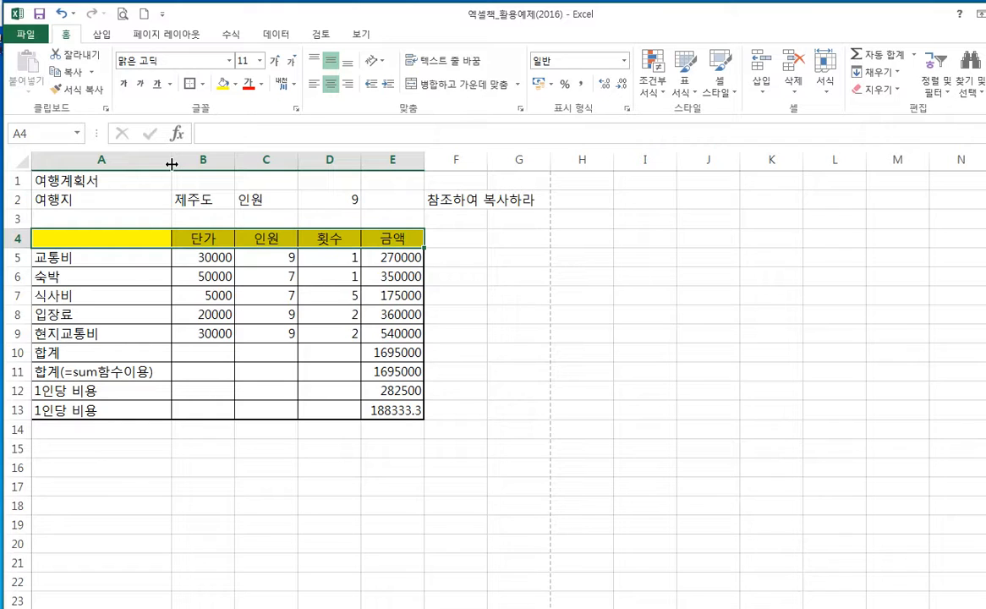
click(125, 277)
drag(172, 161, 102, 182)
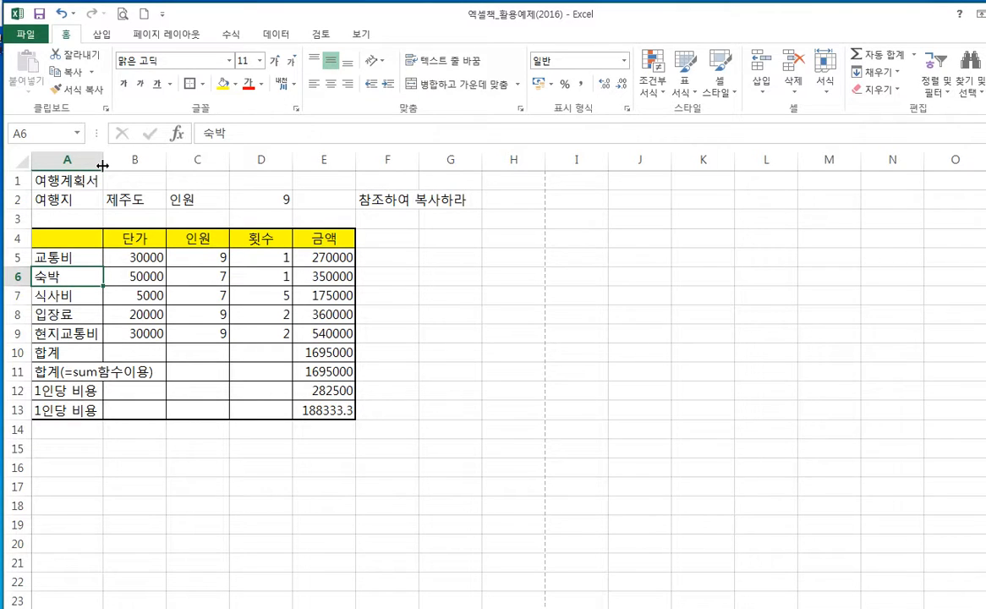
drag(102, 165, 172, 165)
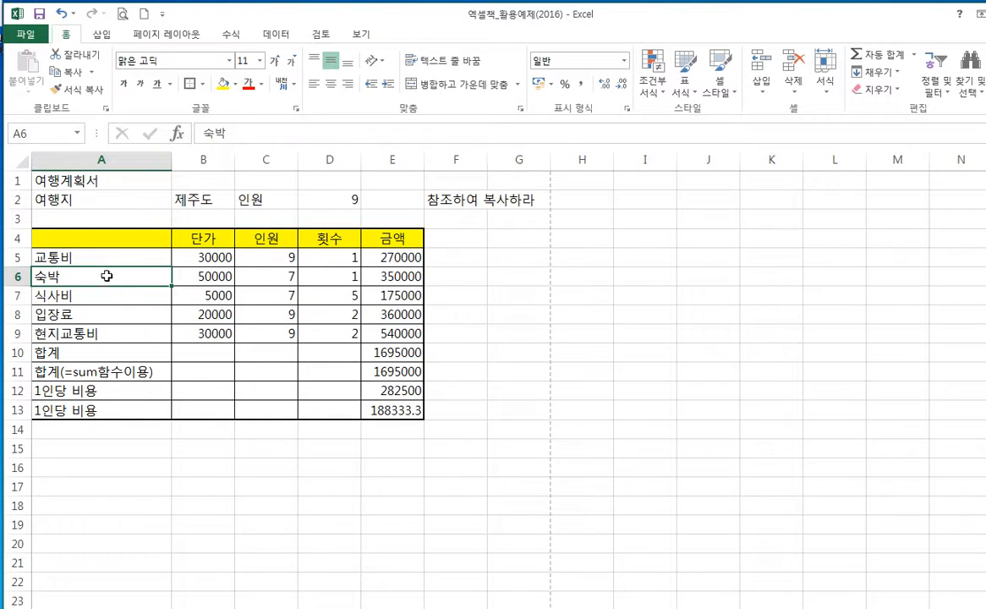
click(89, 372)
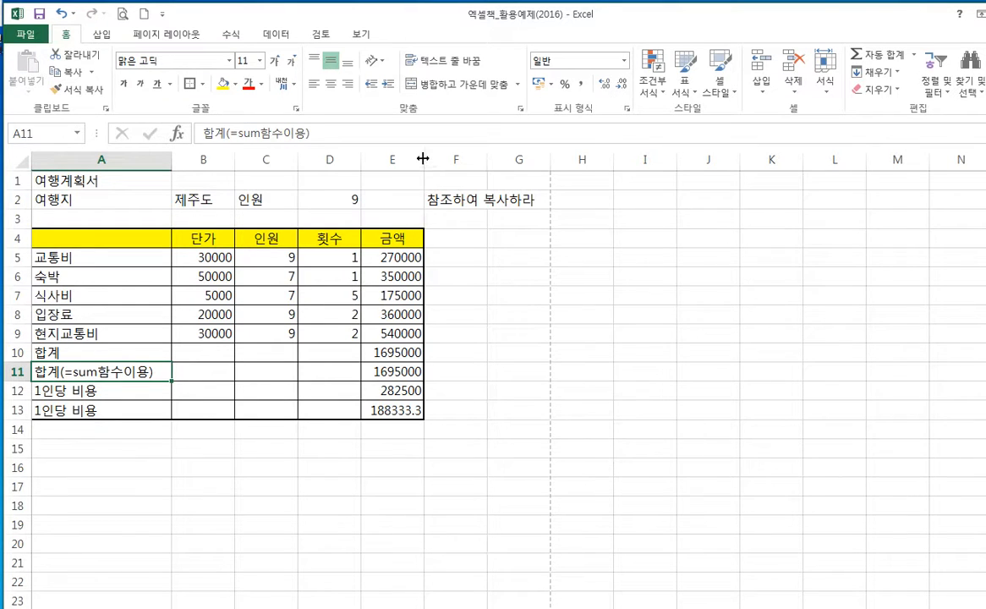
drag(424, 159, 433, 159)
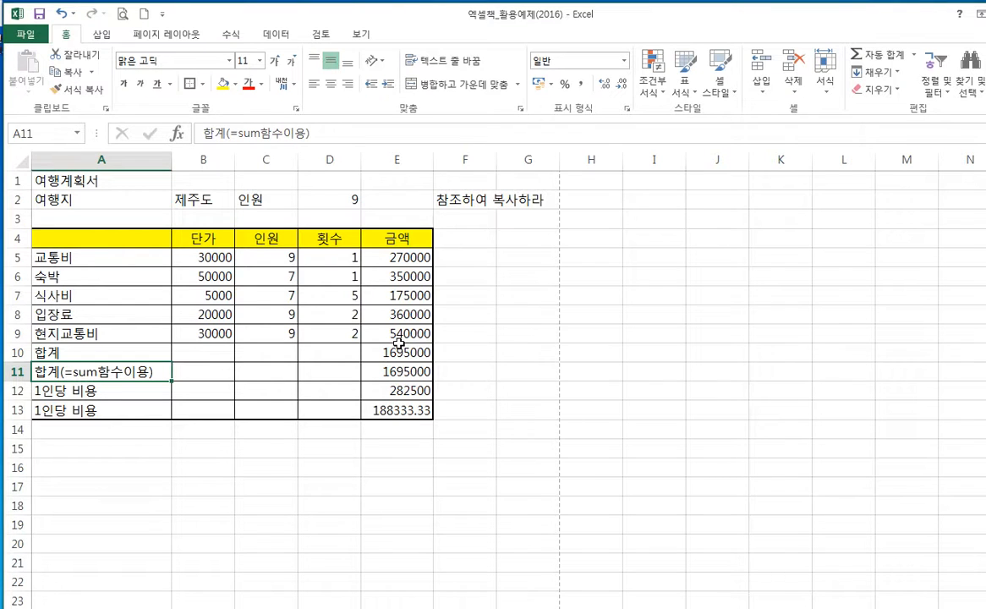
Enter 1000 in G5, 1,000 in G6 and 100,000 in G7, and check how G7 is stored
click(204, 258)
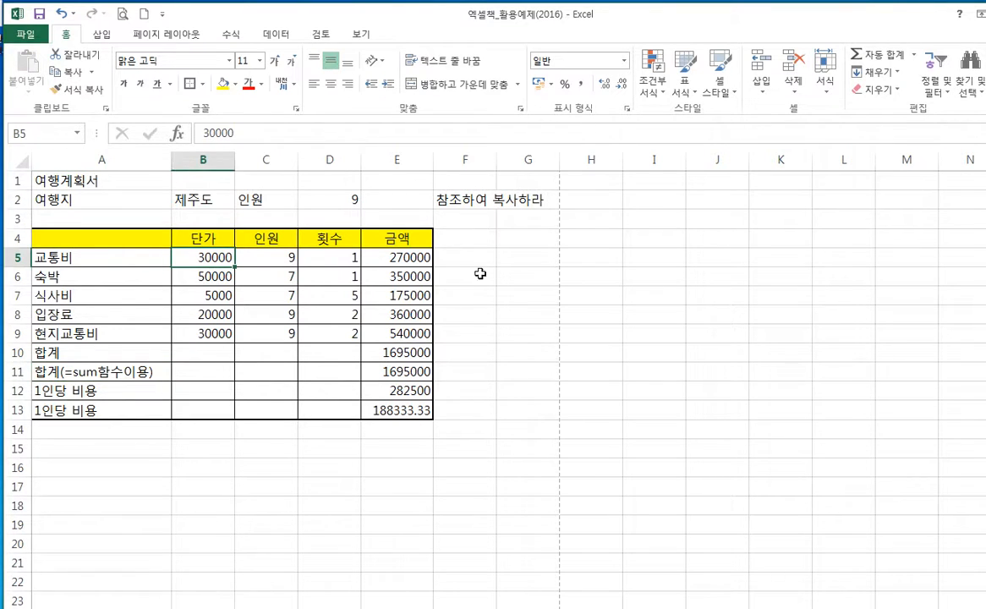
click(519, 253)
text(1)
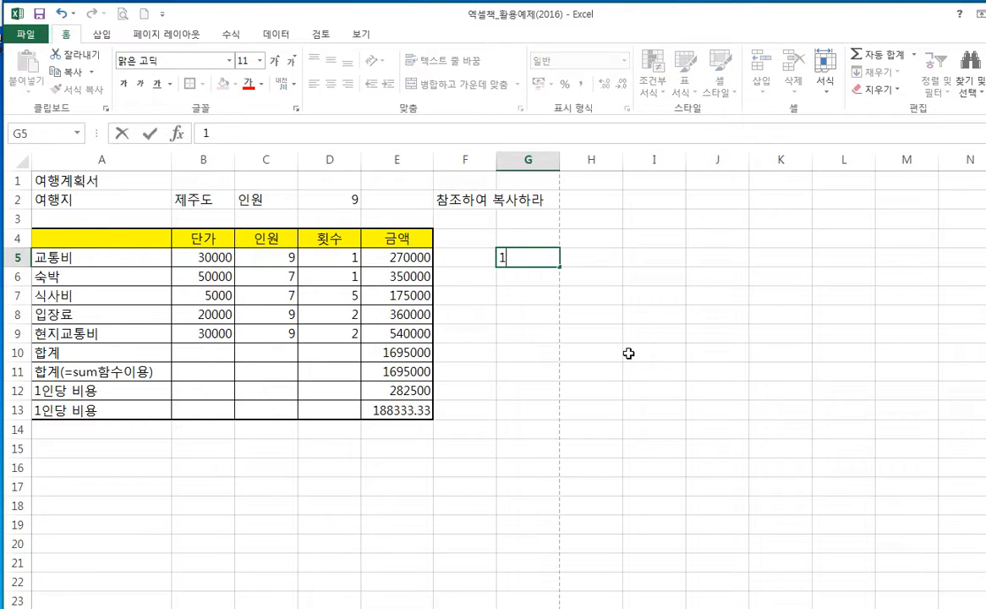
text(000)
key(Return)
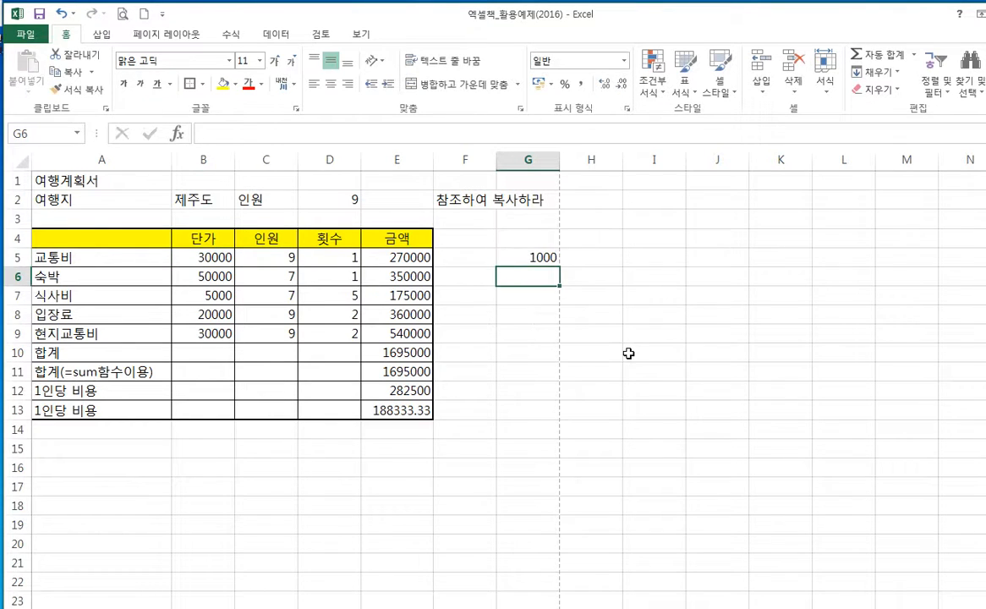
text(1,)
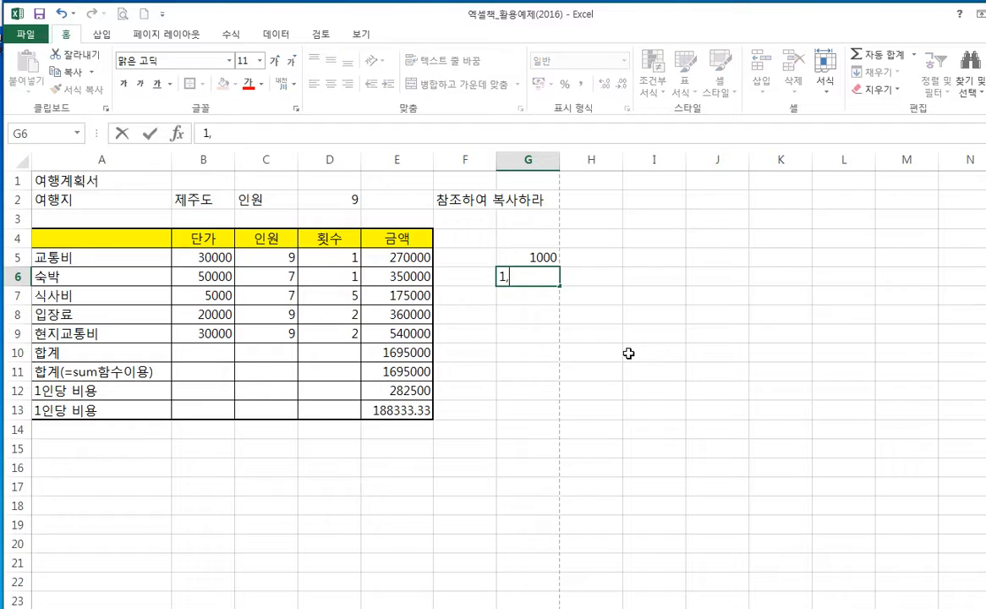
text(000)
key(Return)
text(100)
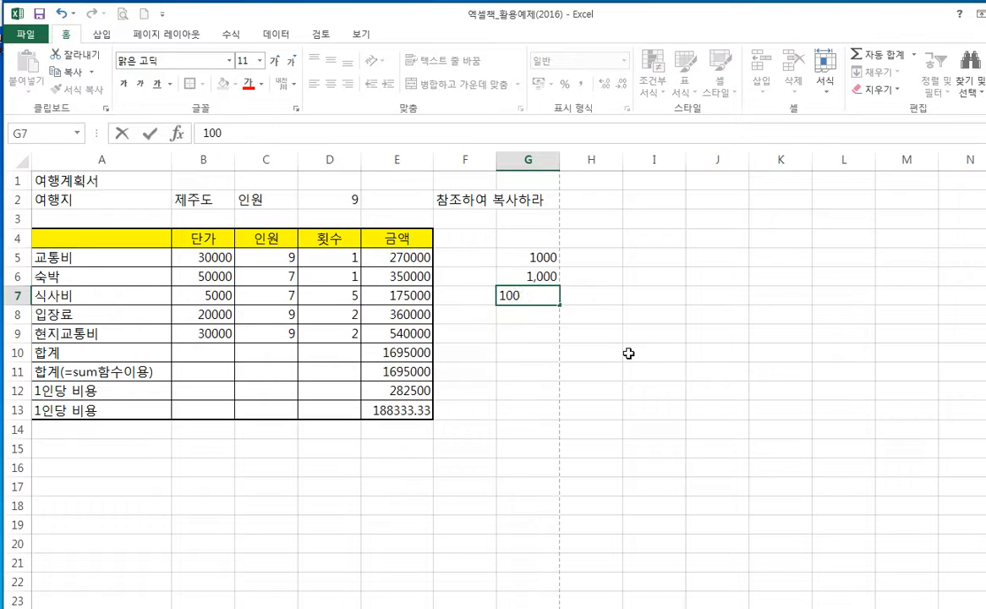
text(,000)
key(Return)
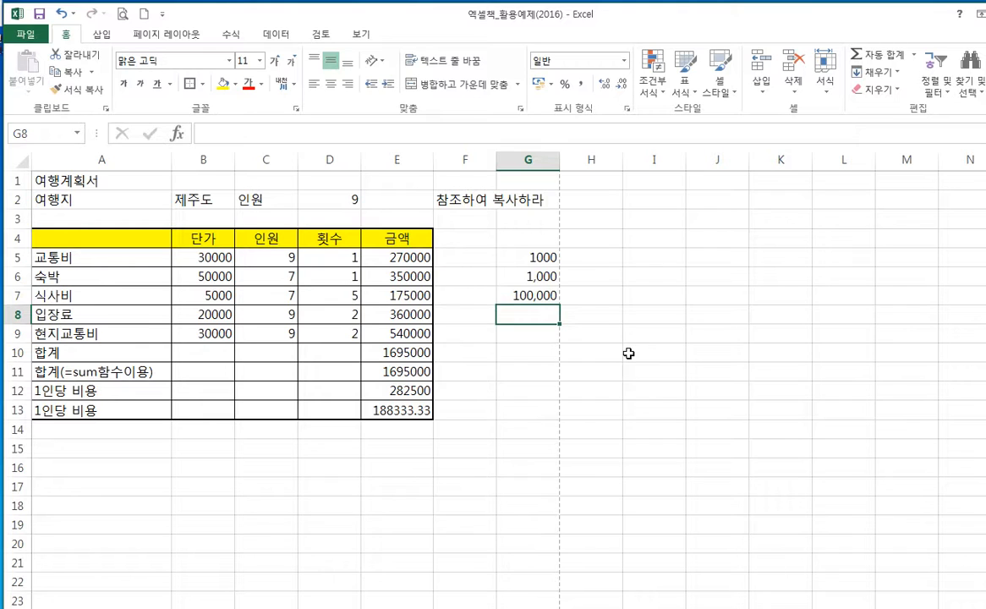
key(Up)
key(Down)
key(Up)
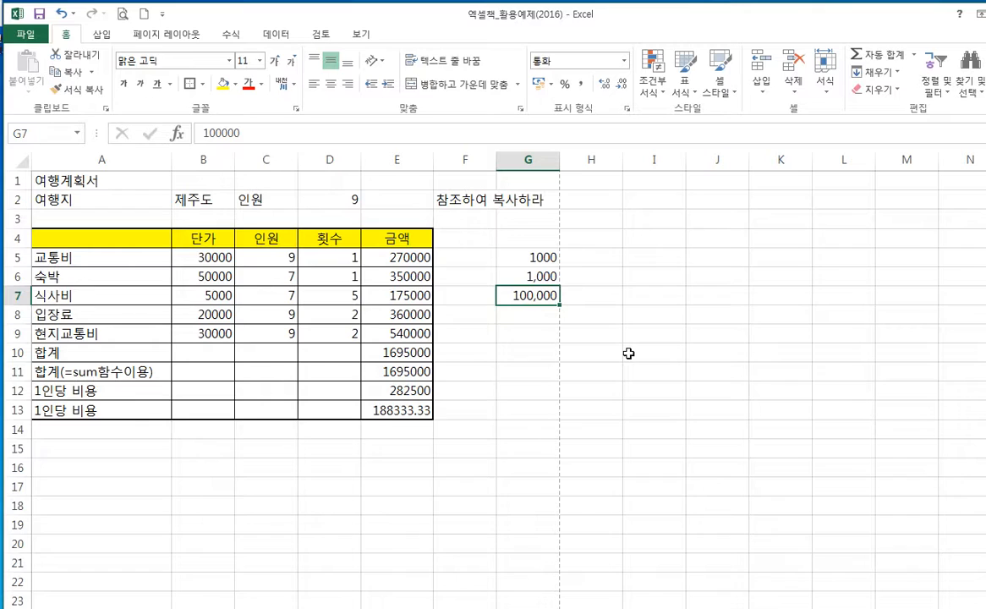
key(Down)
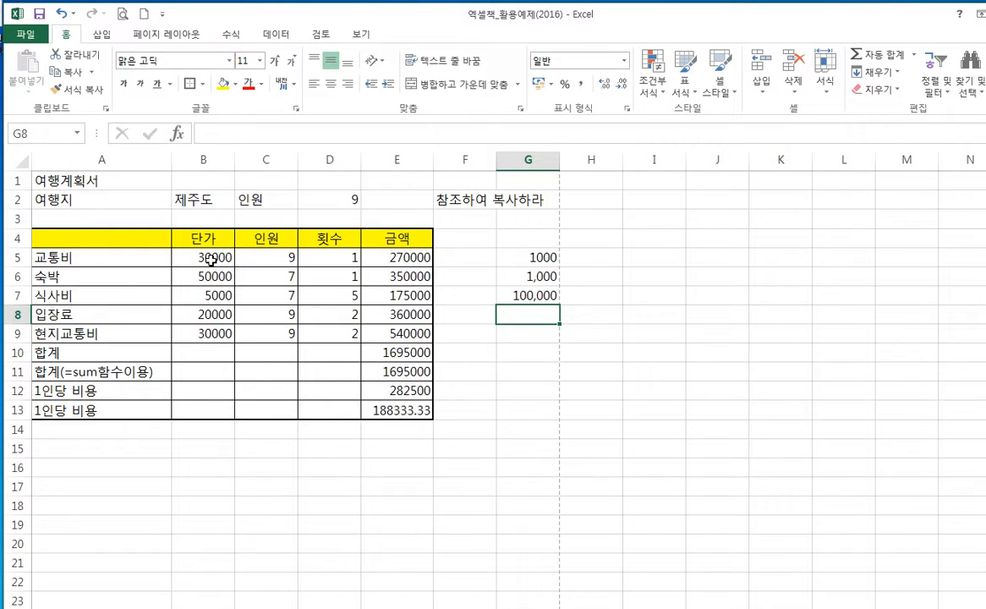
Apply the comma style to the whole cost table A4:E13
drag(210, 260, 418, 414)
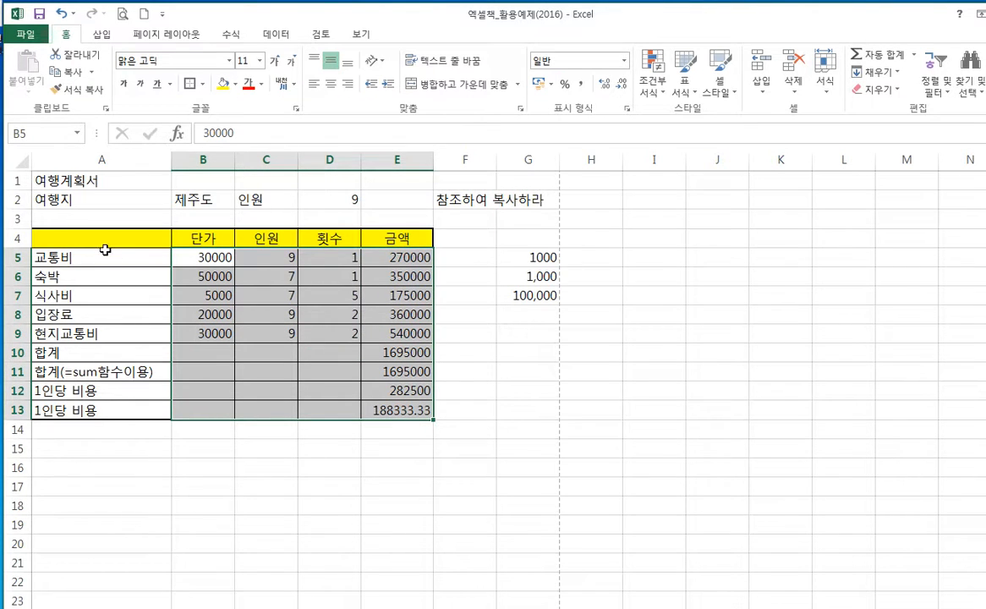
drag(103, 236, 49, 240)
click(402, 421)
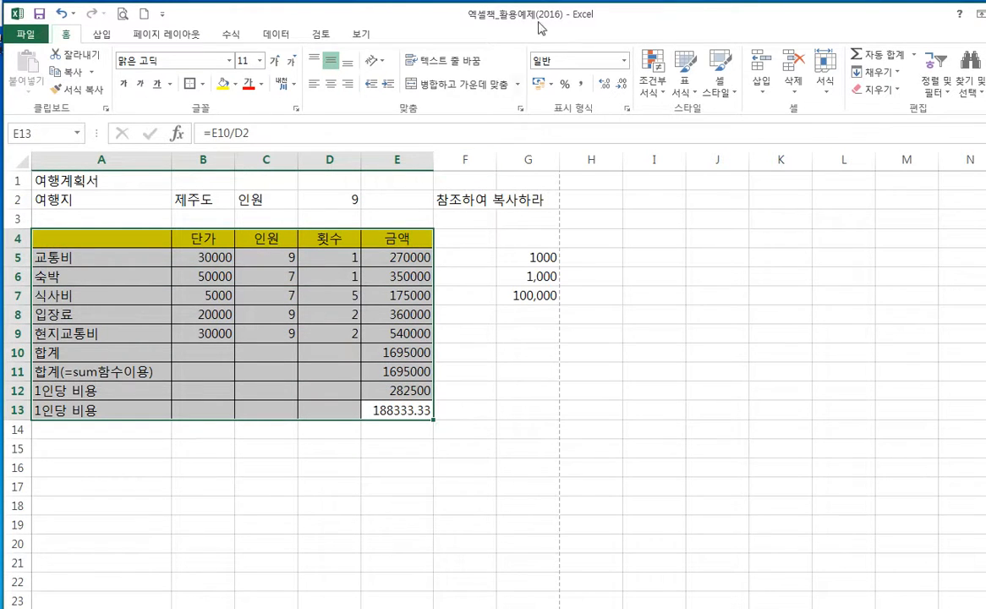
click(586, 85)
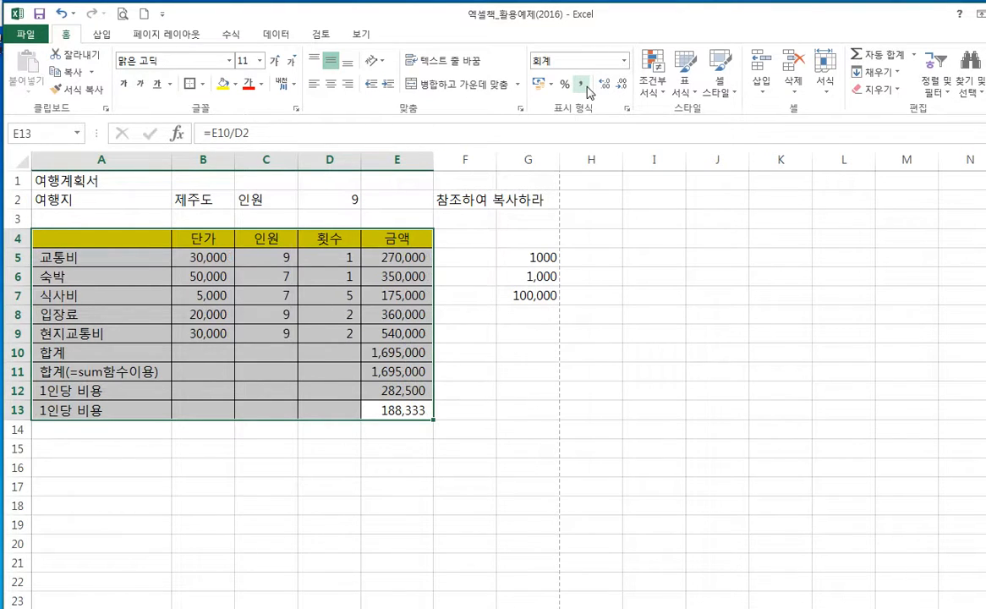
click(493, 370)
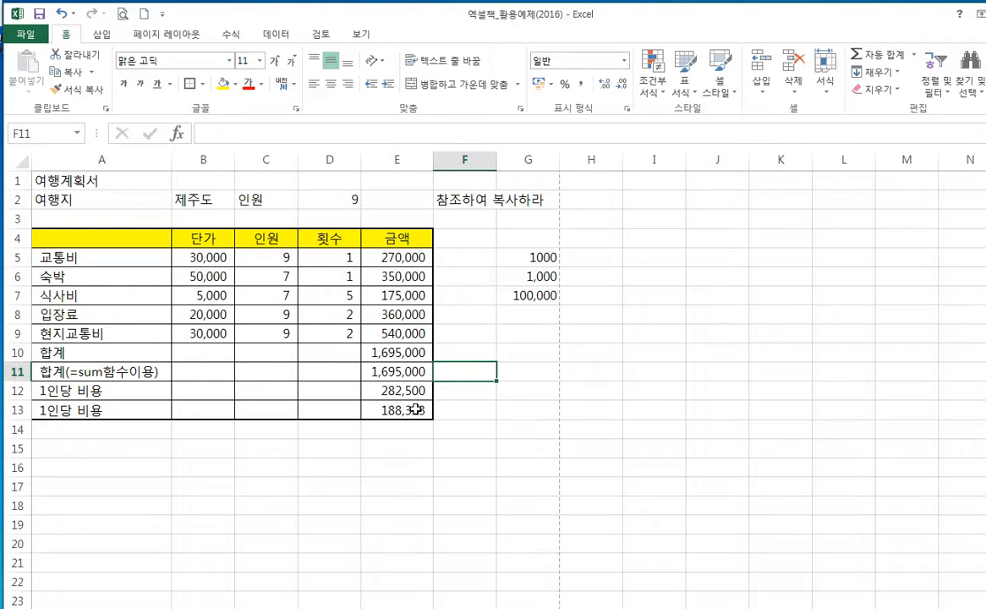
Examine the formulas and stored values behind the comma-formatted cells, including E5, B7, E7, B8 and B9
click(372, 256)
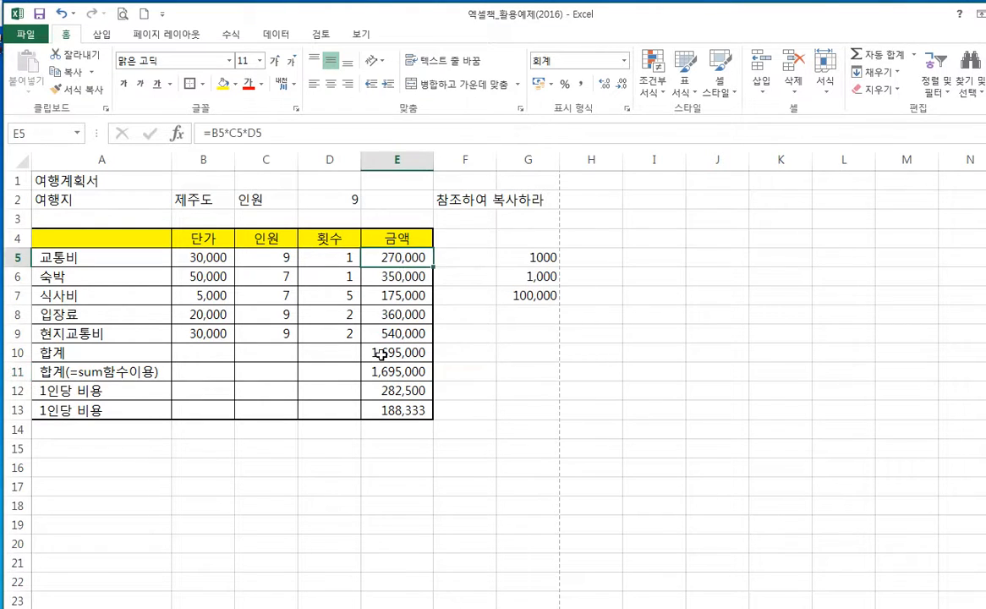
click(252, 314)
click(194, 293)
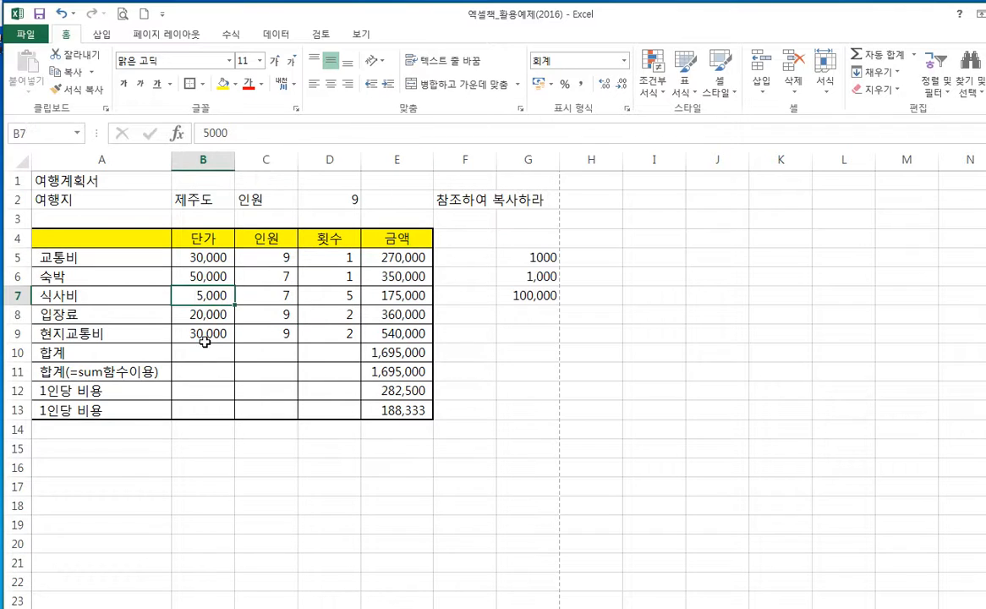
click(372, 292)
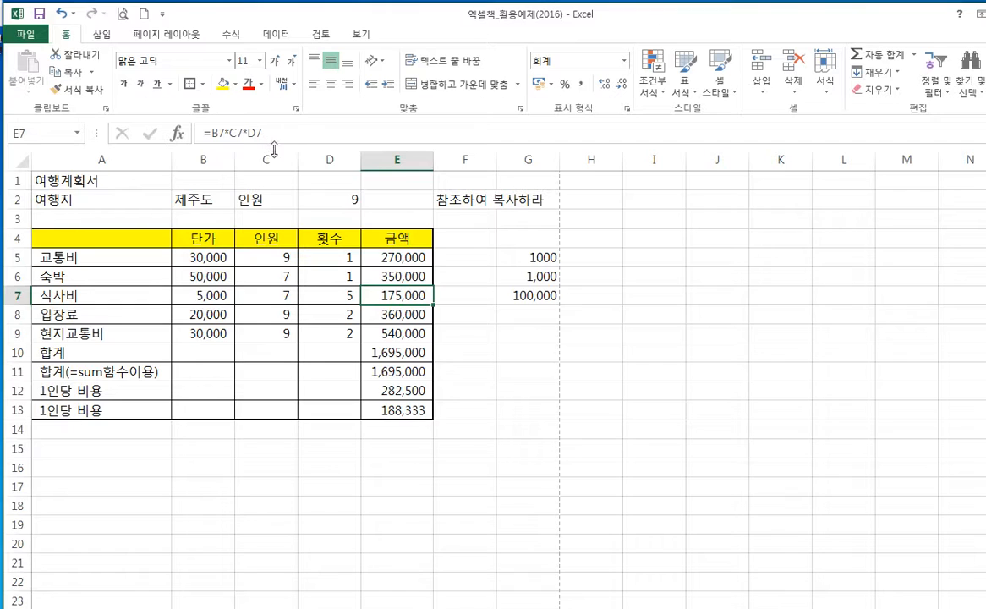
click(201, 315)
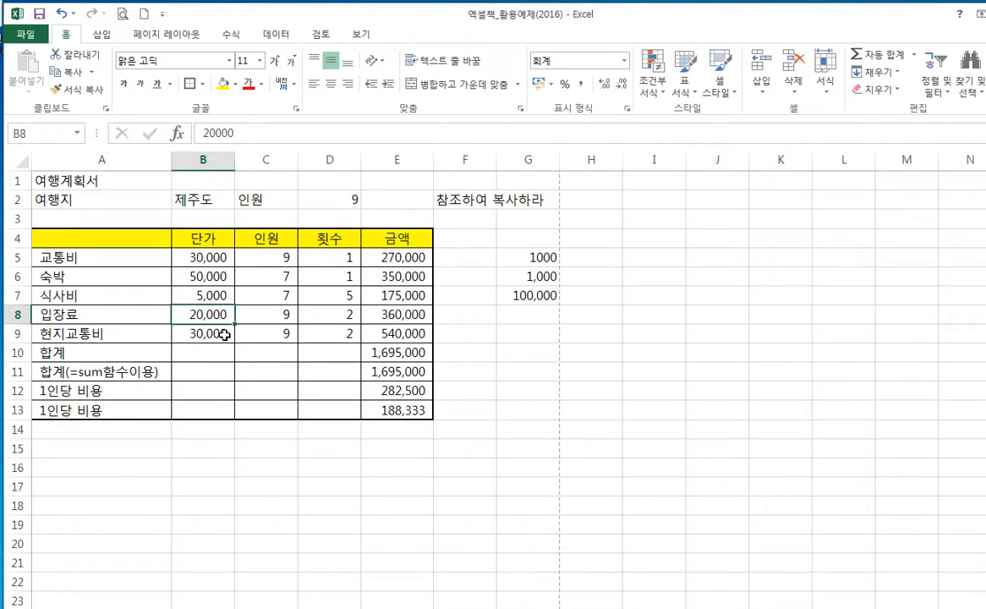
click(235, 133)
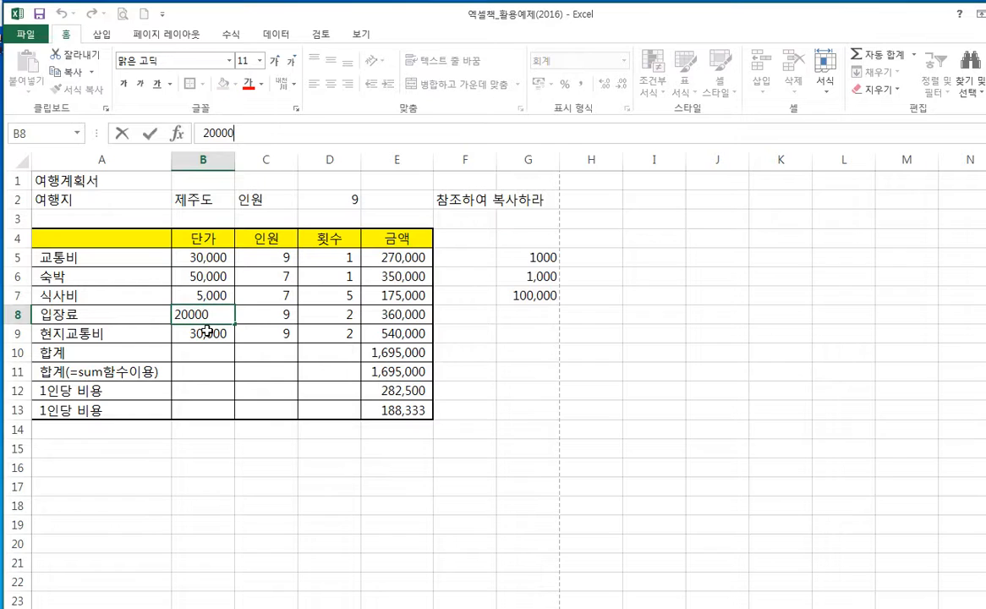
click(205, 333)
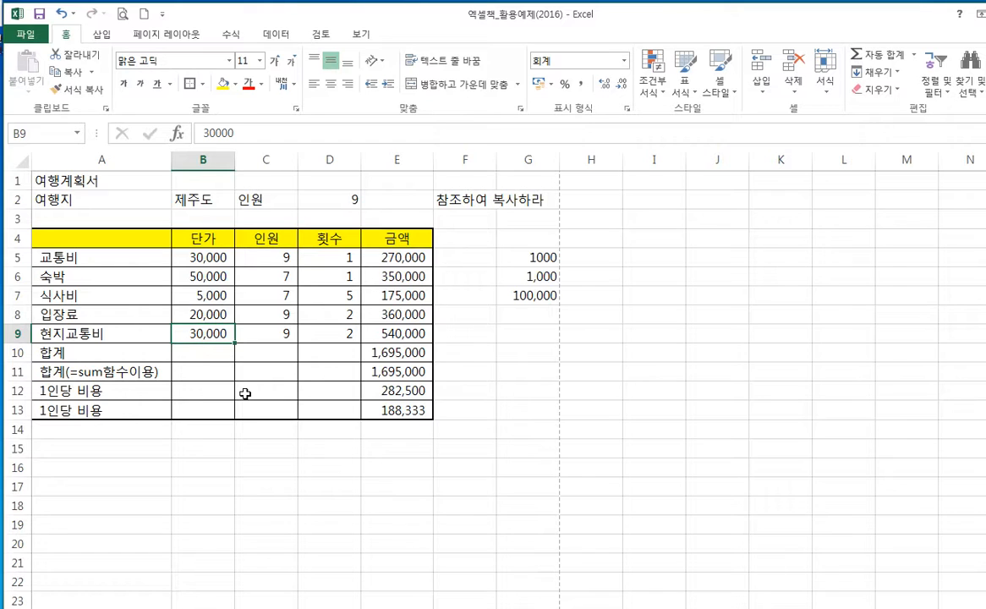
Enter 10000000 in G8 and apply the comma style to it
click(520, 314)
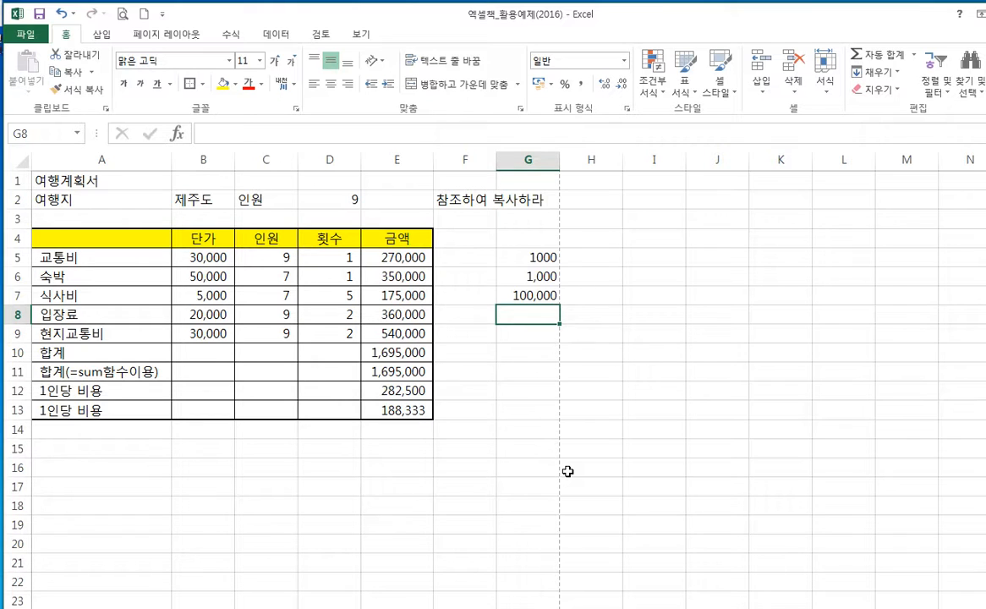
text(100000)
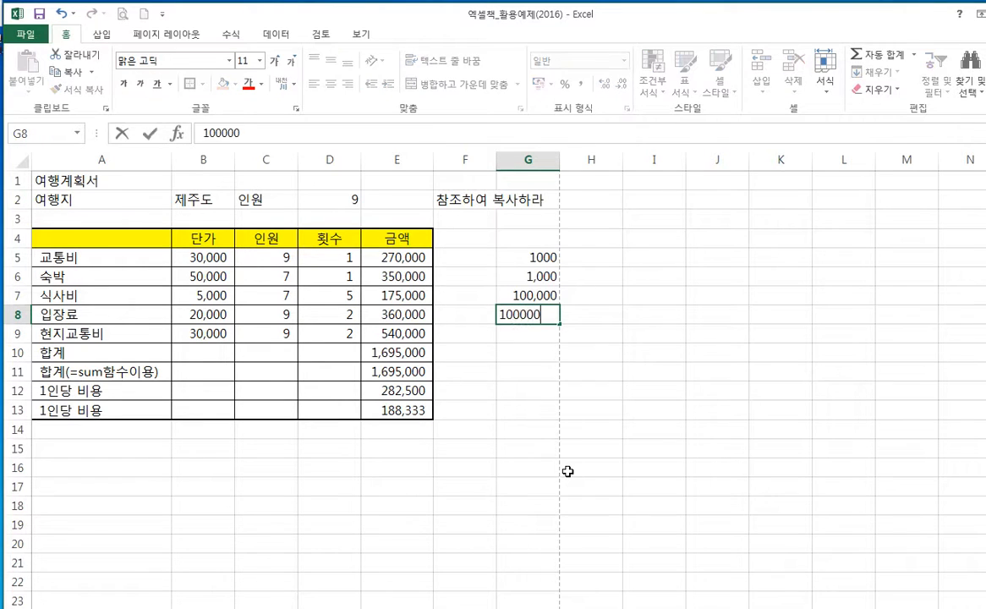
text(00)
key(Return)
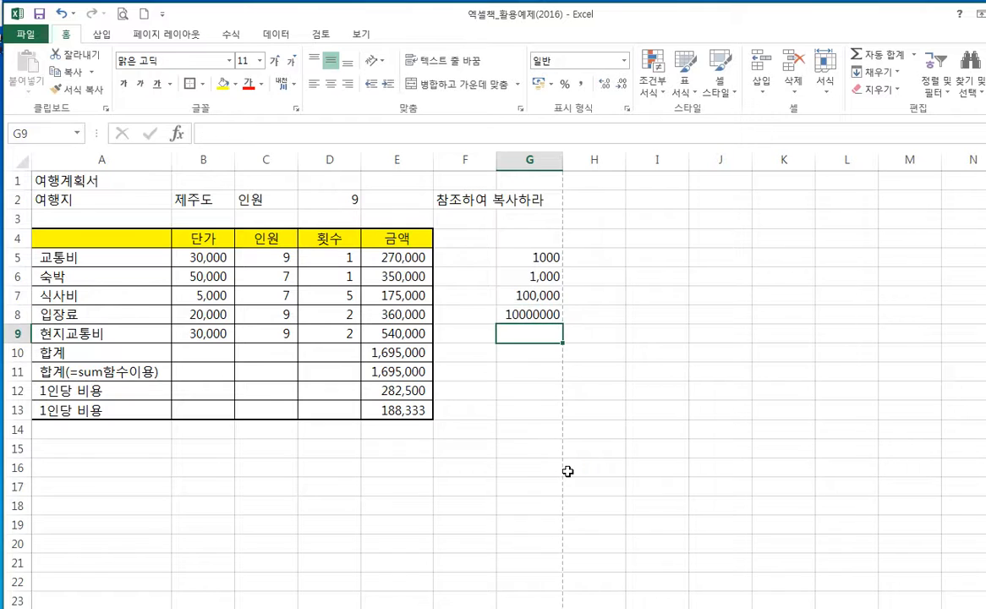
key(Up)
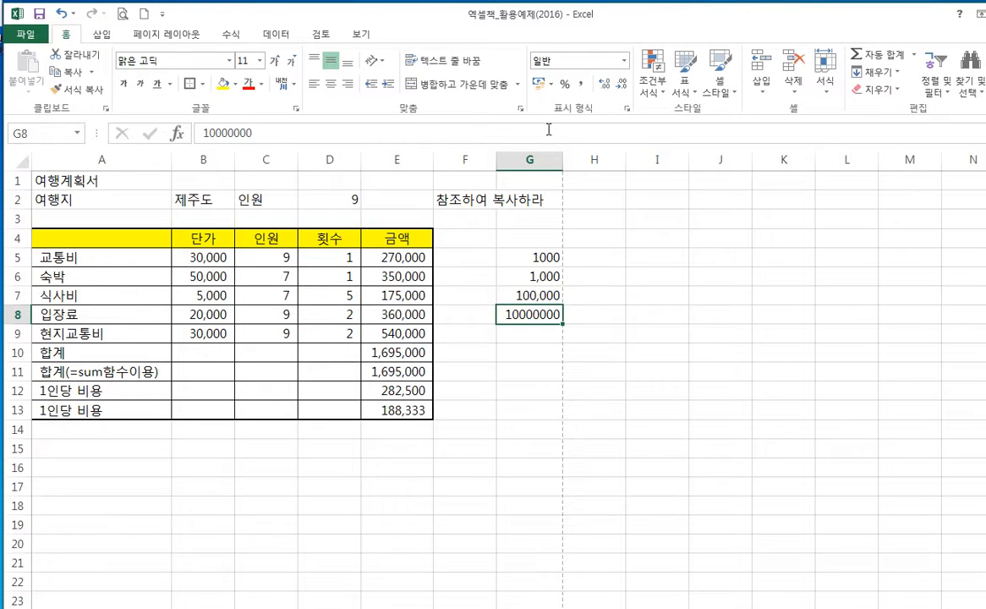
click(587, 85)
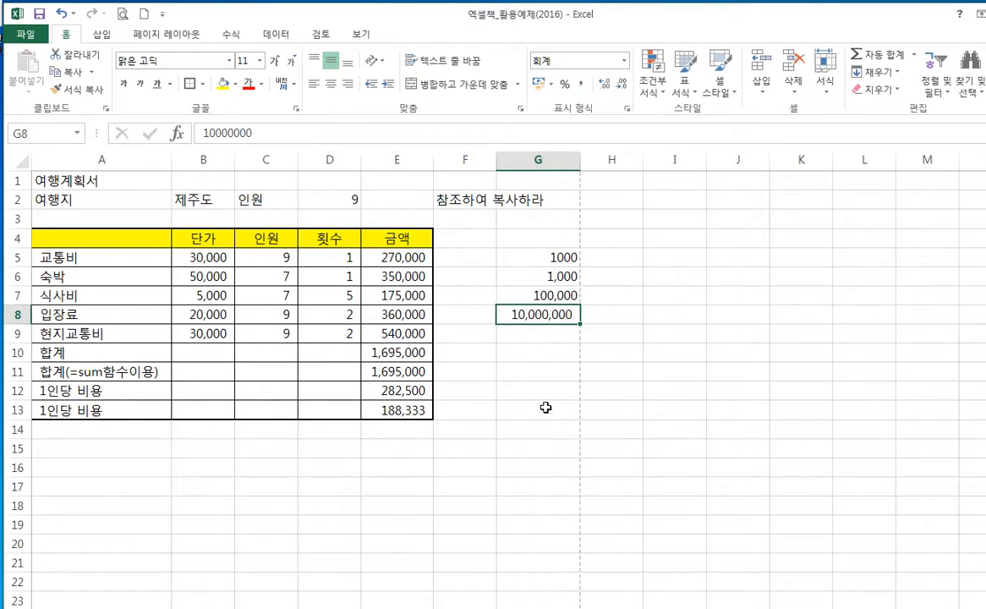
Change the value in G8 to 100000000
double_click(539, 316)
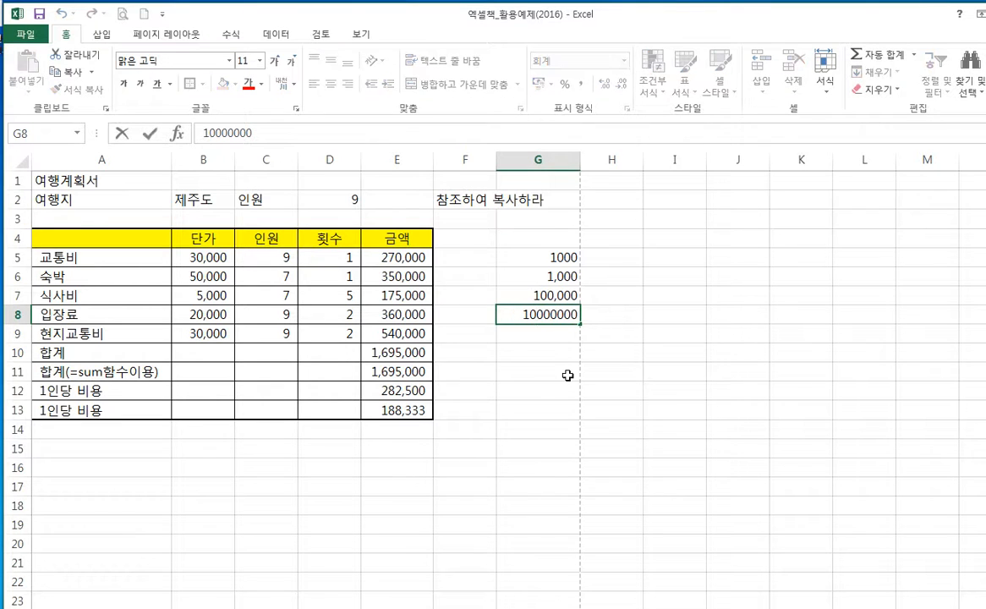
text(0-)
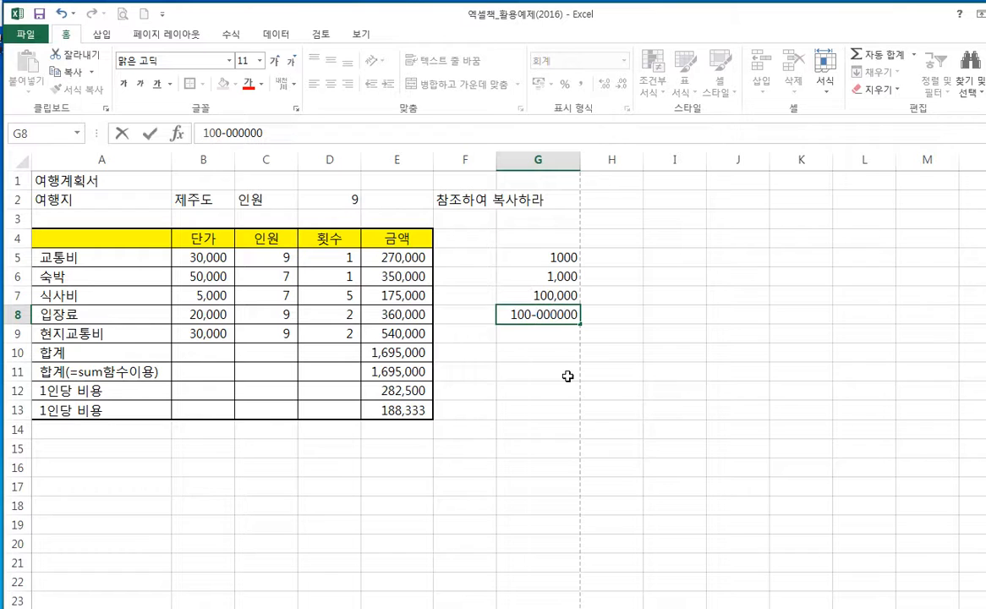
key(BackSpace)
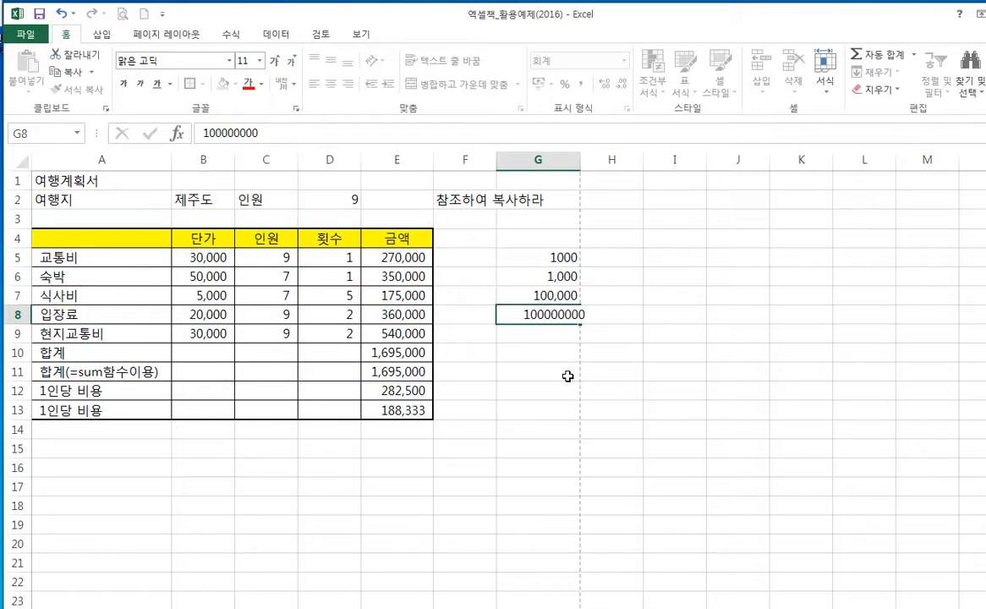
key(Return)
key(Up)
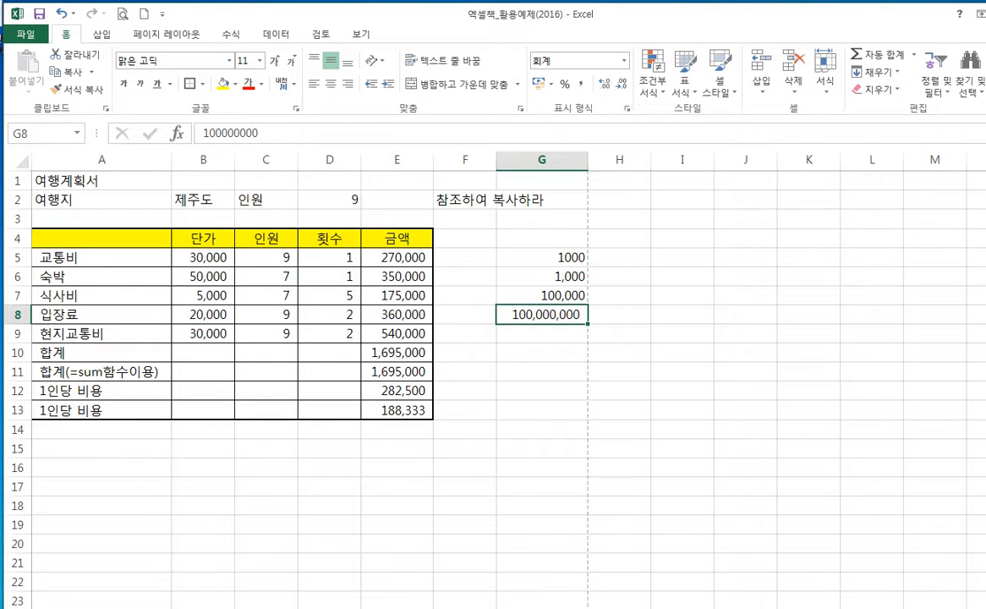
Switch to the copy-and-paste example sheet and copy the text in B2 into D2
key(ctrl+Page_Down)
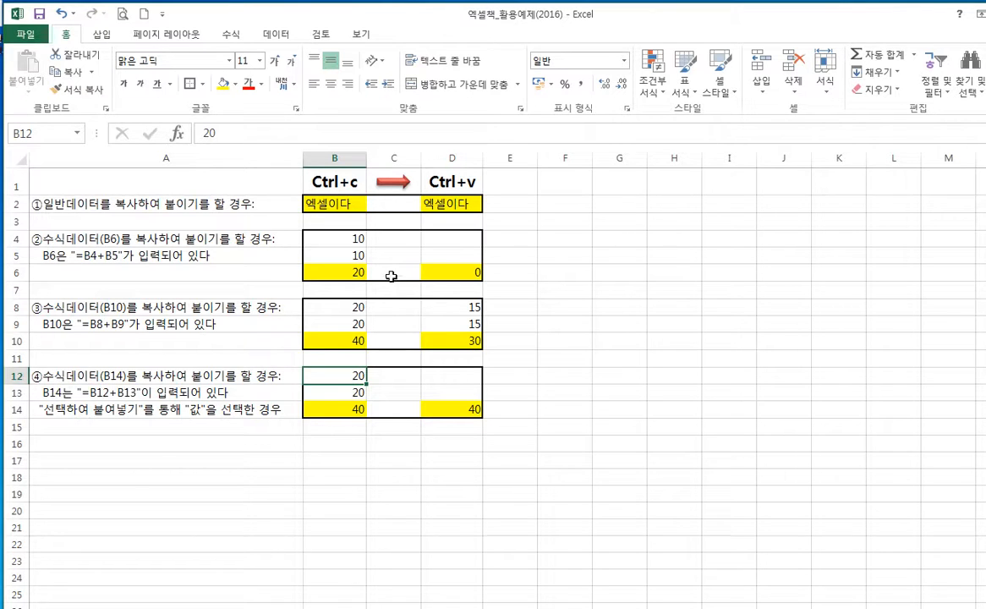
click(325, 203)
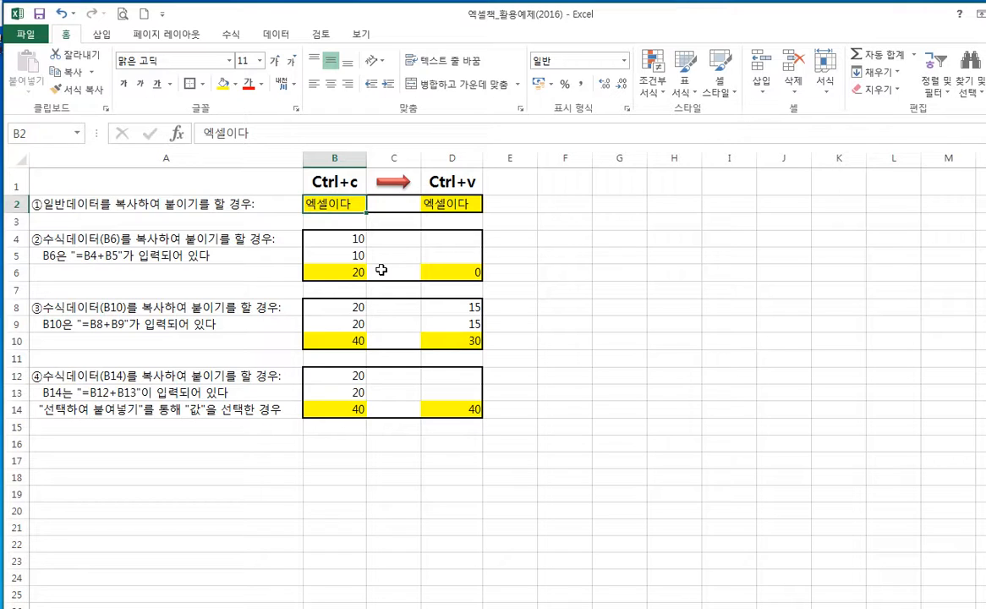
click(510, 272)
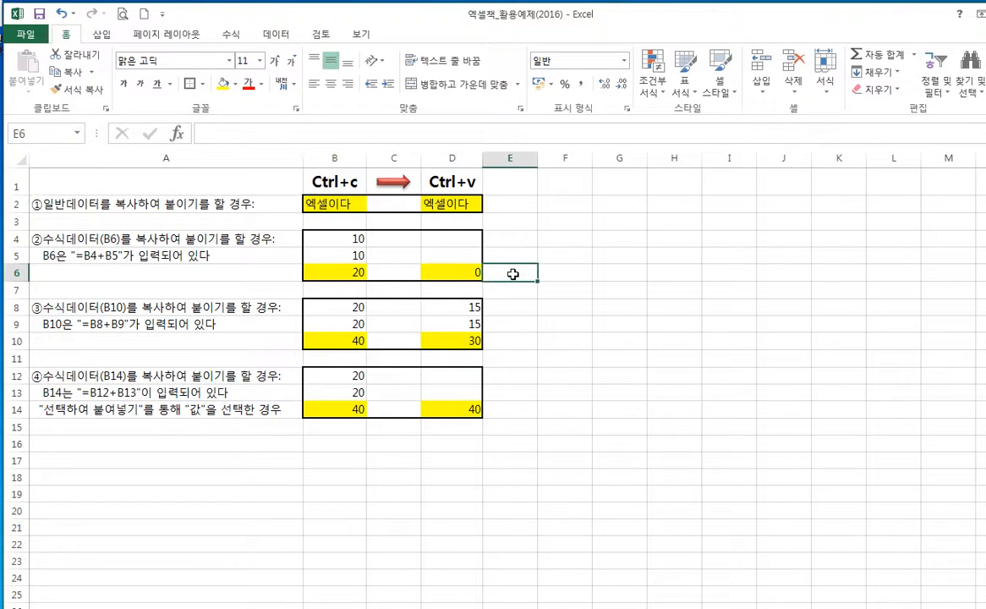
click(318, 202)
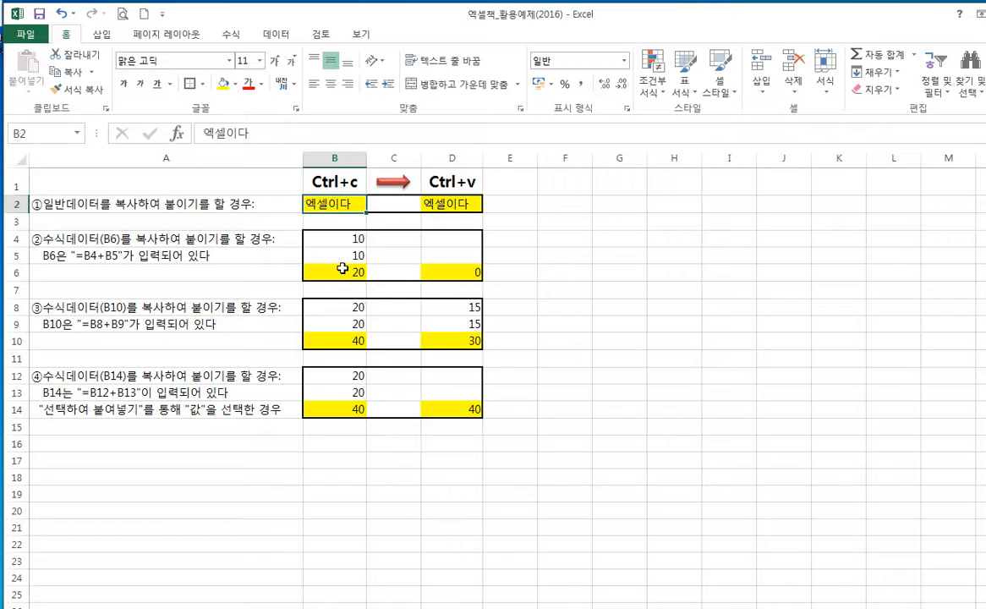
key(ctrl+c)
key(Right)
key(Right)
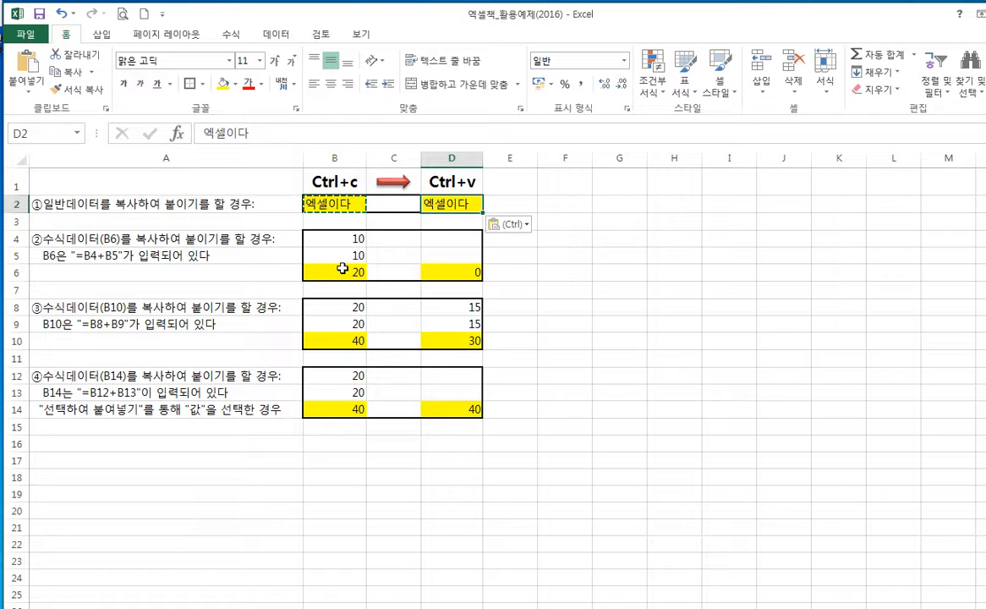
Paste the copied B2 text into F2
click(568, 204)
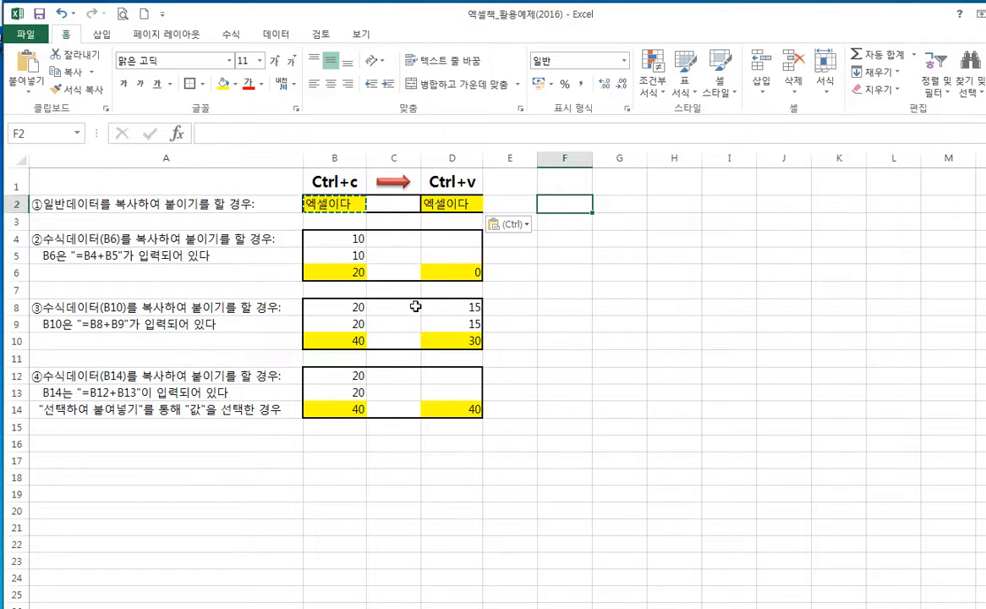
click(565, 341)
click(330, 207)
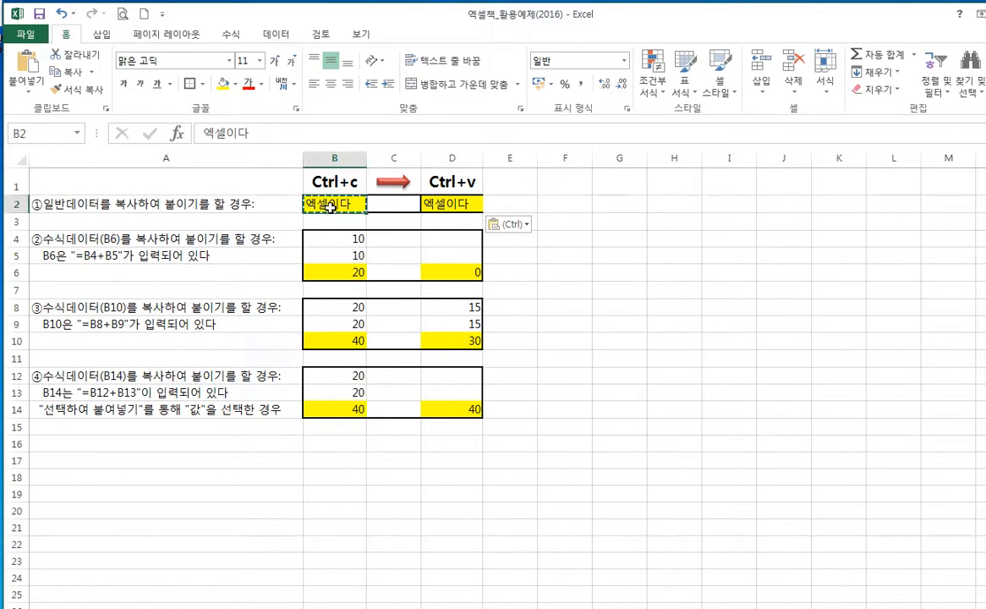
click(566, 204)
key(ctrl+v)
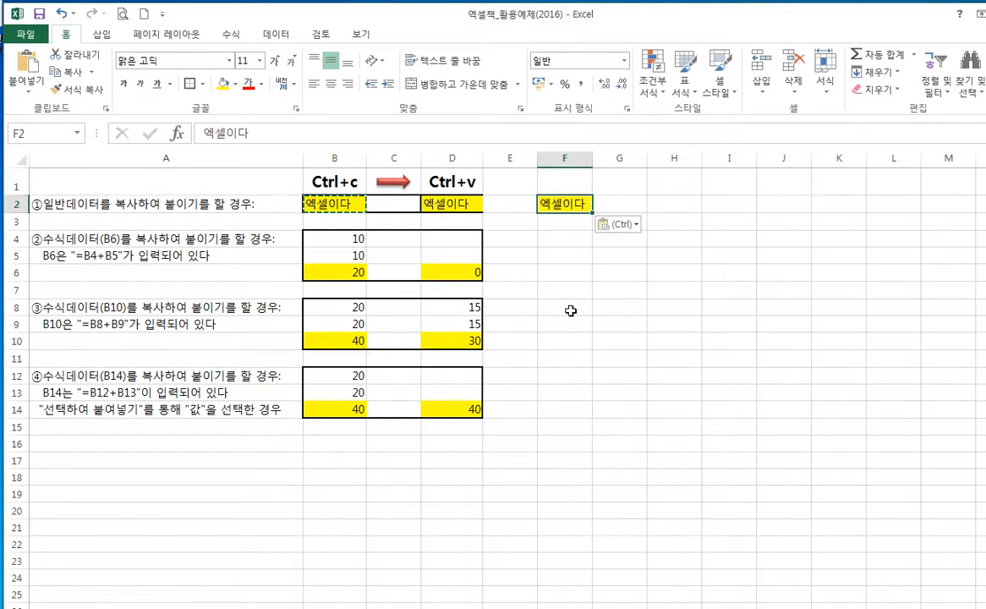
click(567, 310)
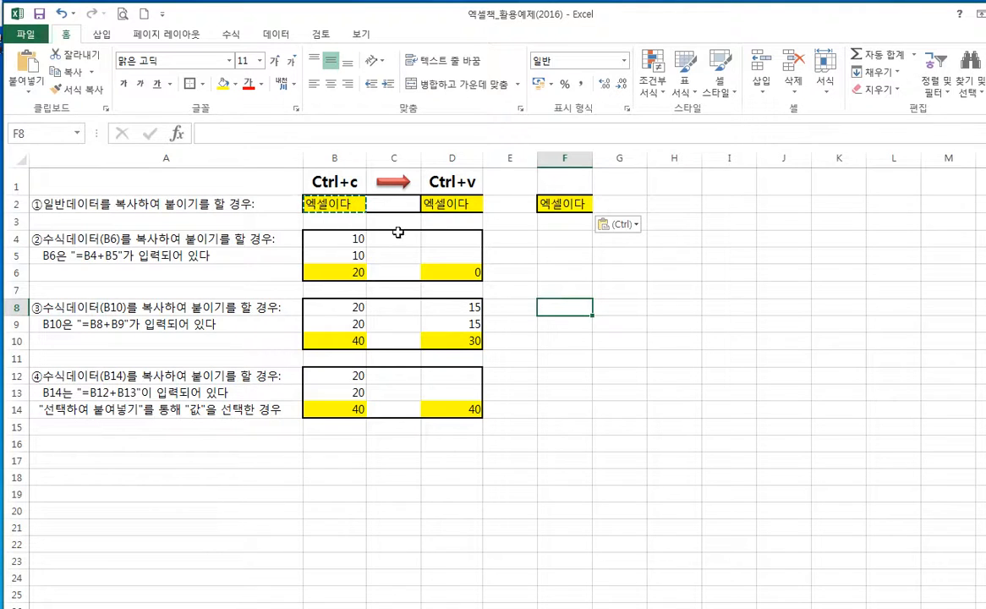
Paste the copied B2 text into H2, J2 and K2, and end copy mode
click(630, 203)
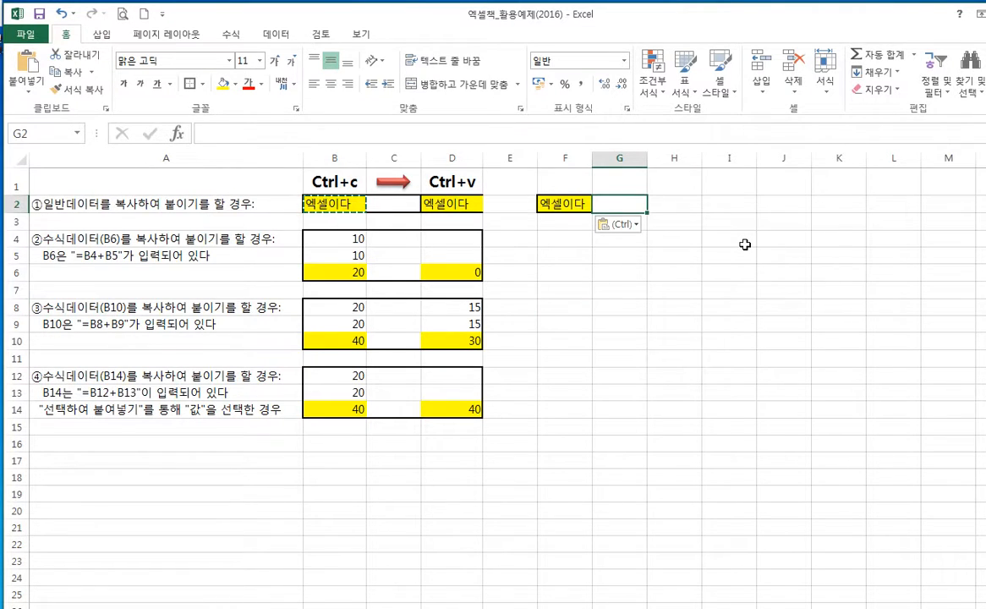
key(Right)
key(ctrl+v)
key(Right)
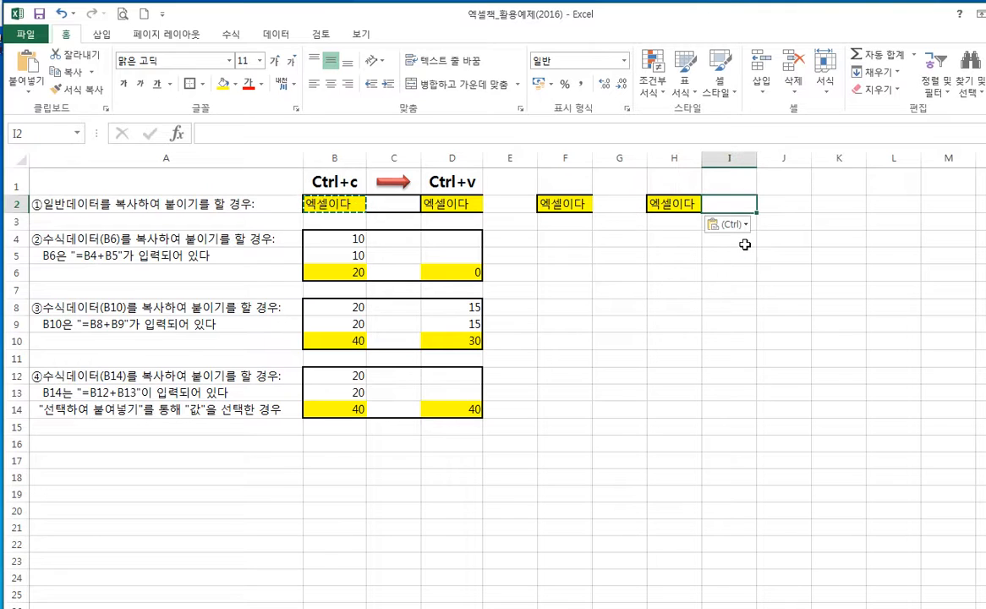
key(ctrl)
key(Escape)
key(Right)
key(ctrl+v)
key(Right)
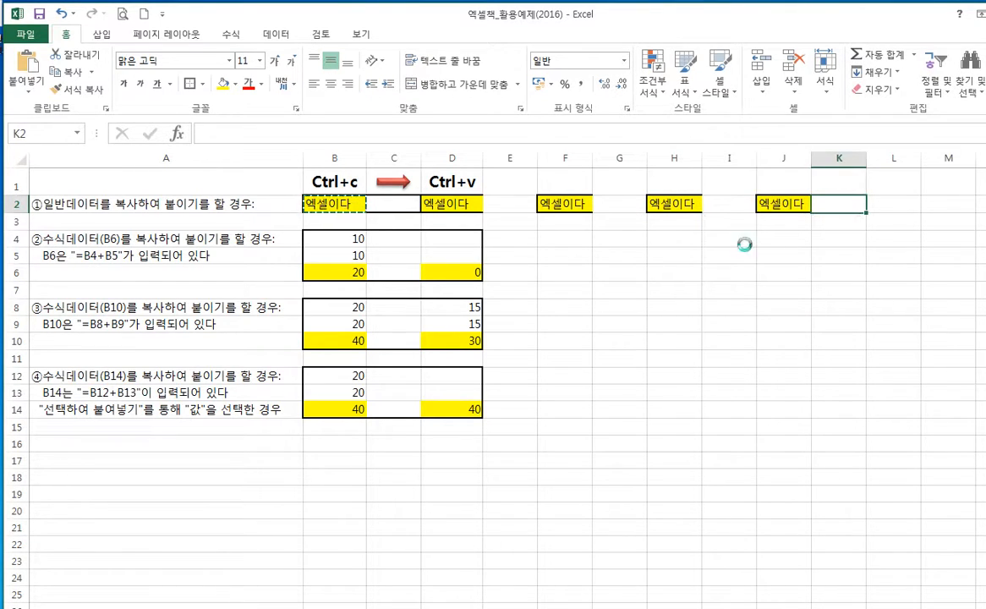
key(ctrl+v)
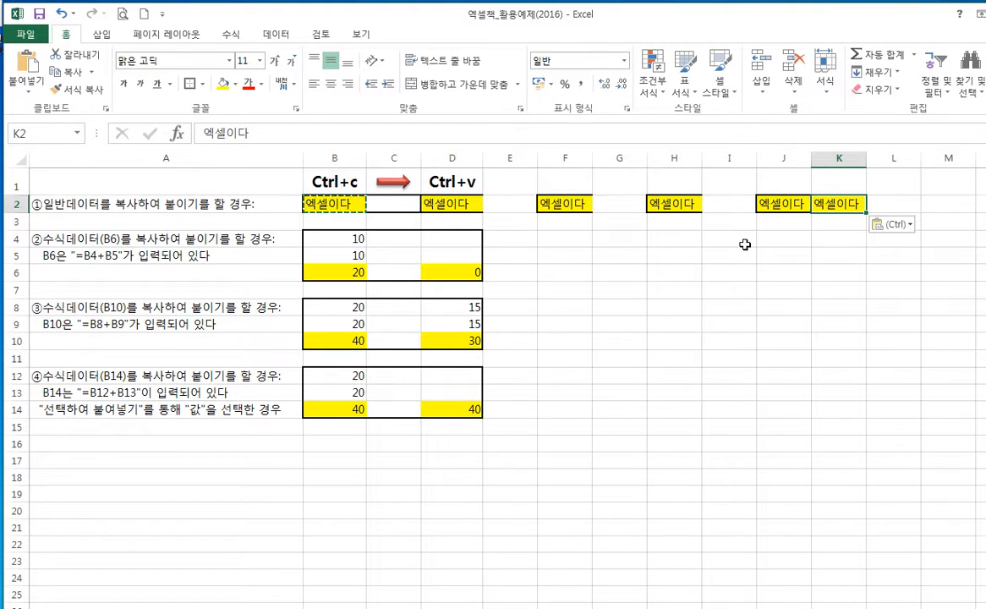
key(Escape)
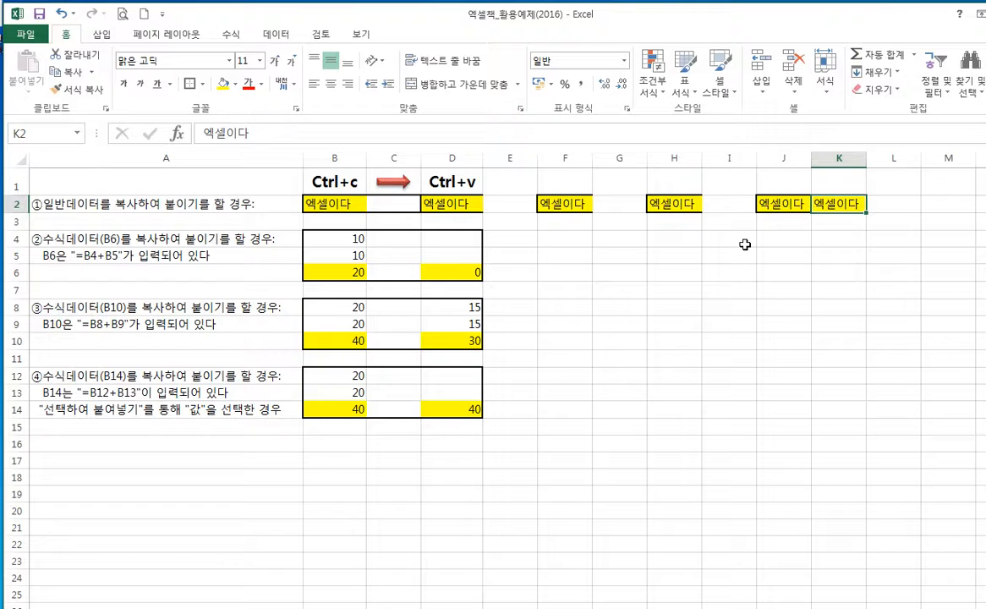
key(Left)
key(Left)
key(Left)
key(Left)
key(Left)
key(Left)
key(Left)
key(Left)
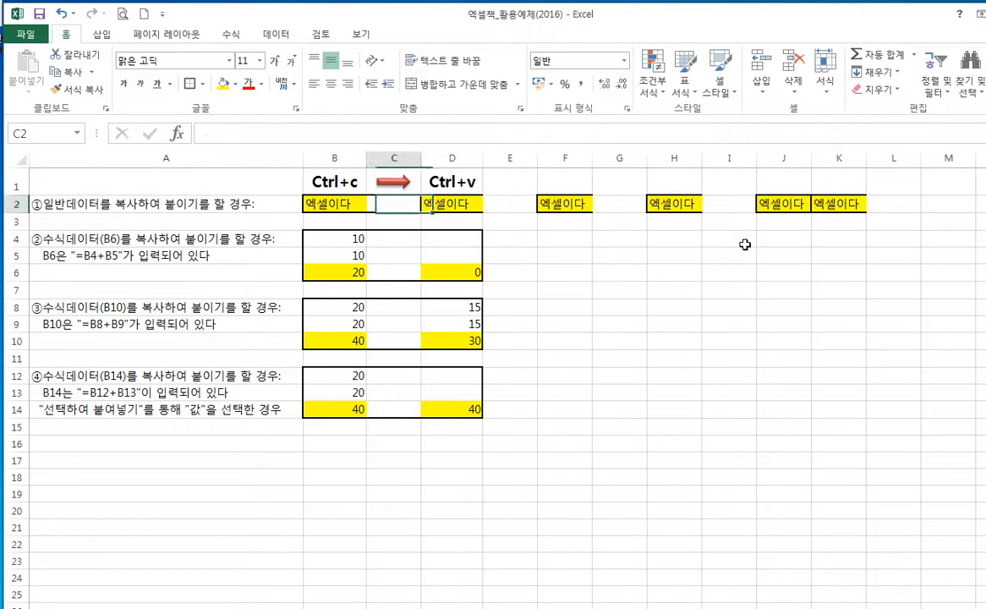
key(Left)
key(Right)
key(Right)
key(Right)
key(Right)
key(Right)
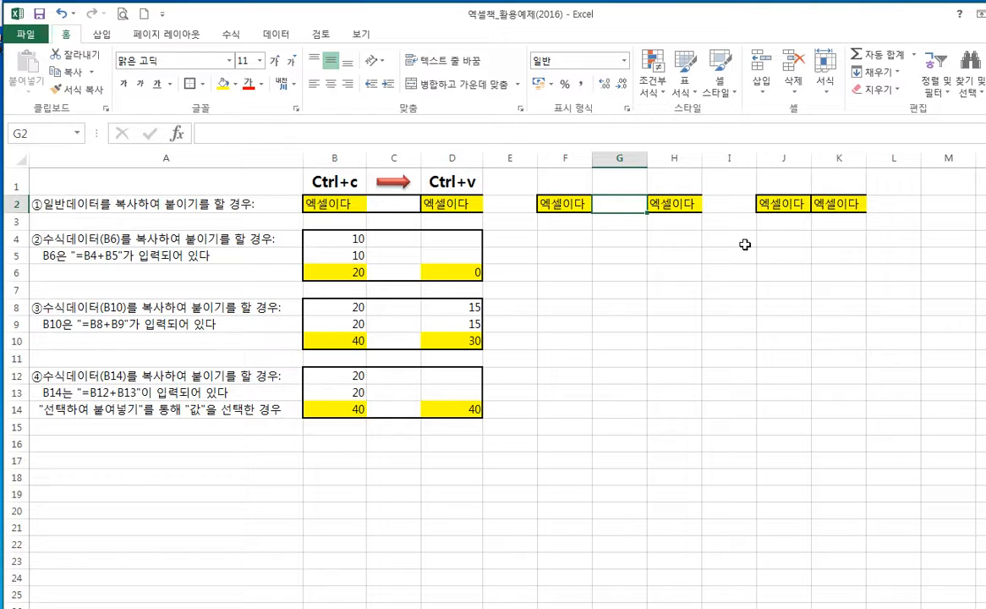
Copy B2 and, while copy mode is active, enter 가나다 in G3
key(Left)
key(Left)
key(Left)
key(Left)
key(Left)
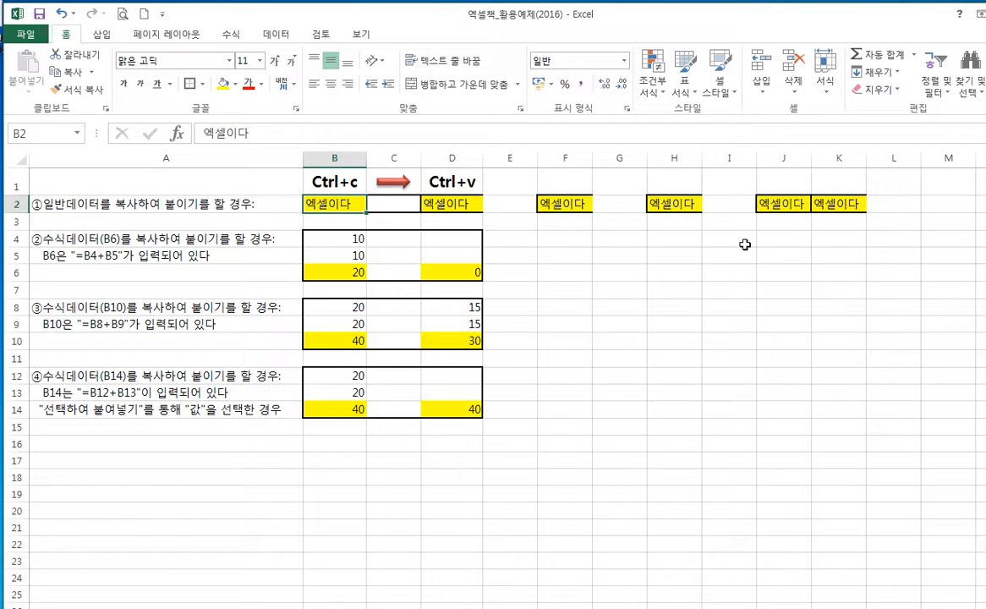
key(ctrl+c)
key(Right)
key(Right)
key(Right)
key(Right)
key(Right)
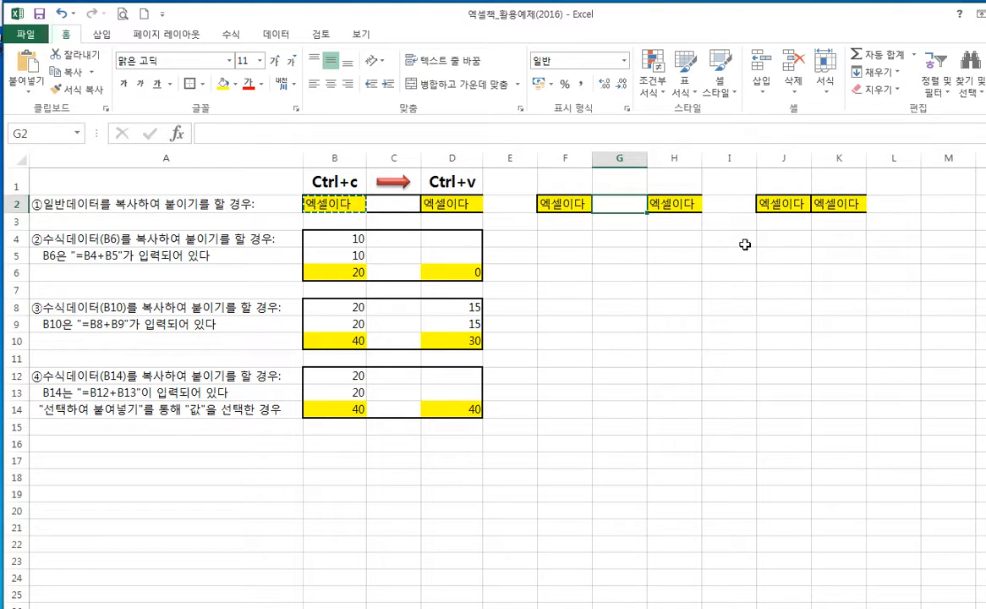
key(Down)
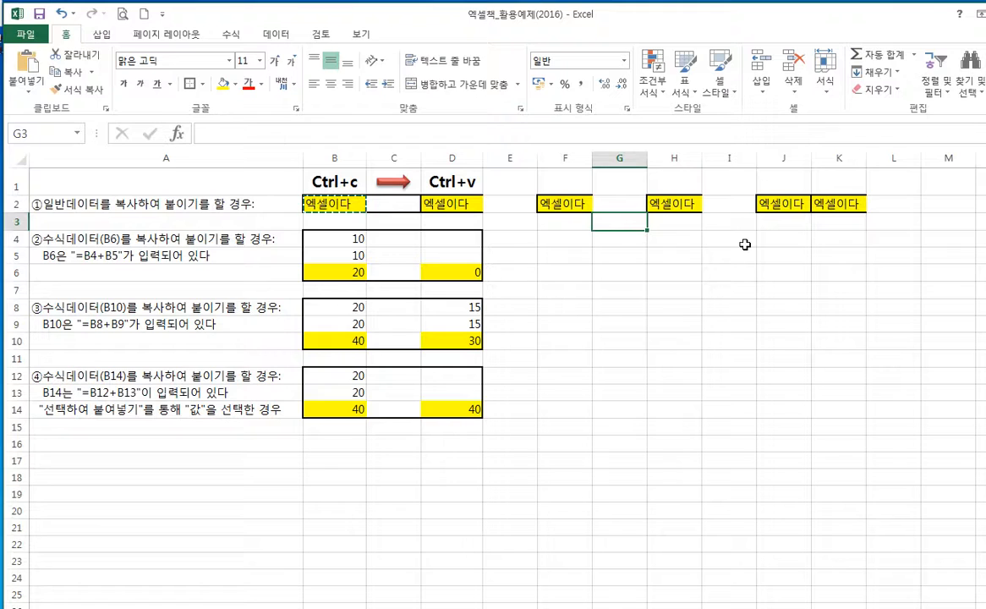
text(가나)
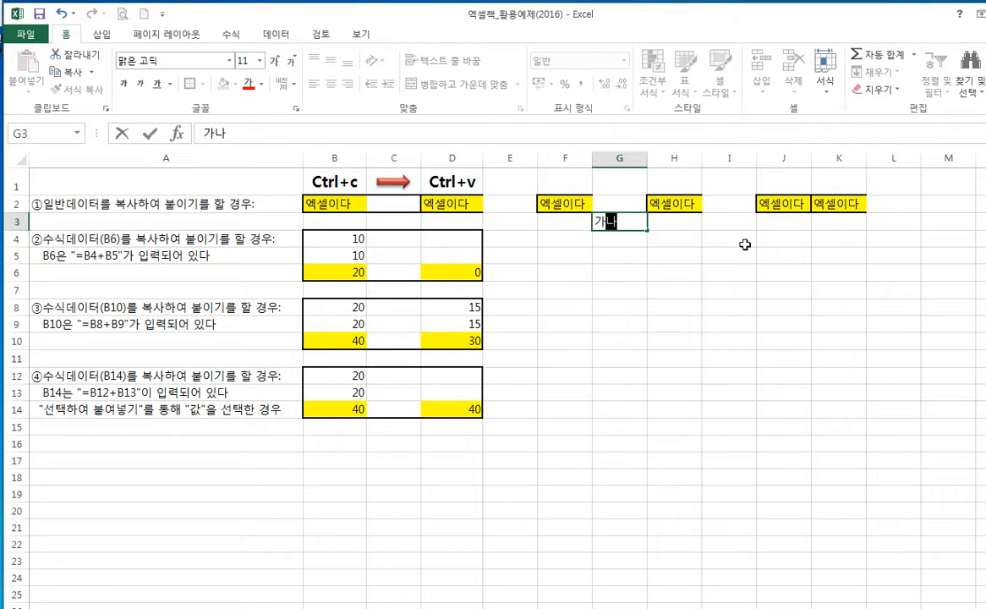
text(다)
key(Return)
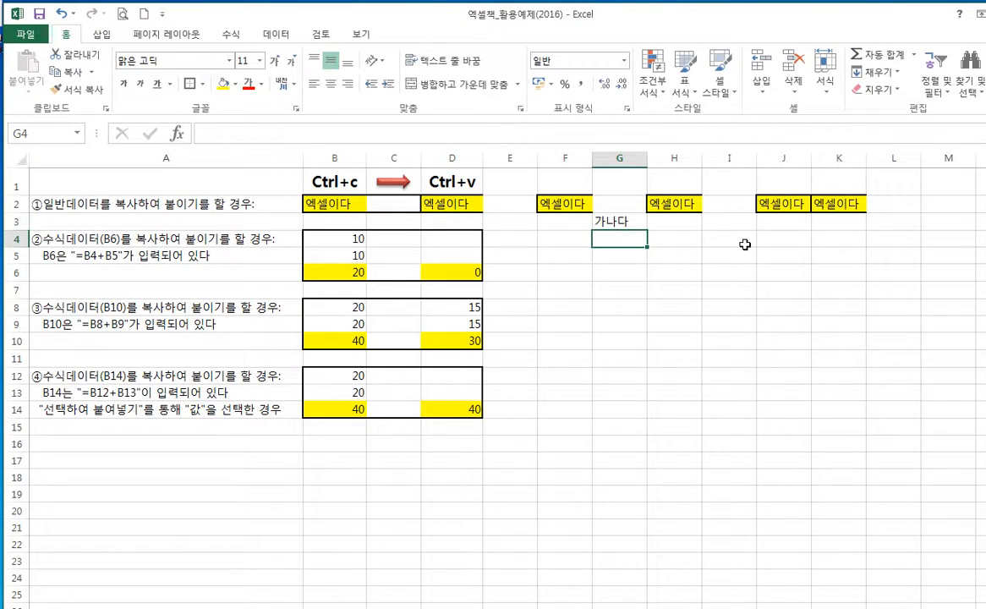
Delete the text 가나다 from G3
key(Up)
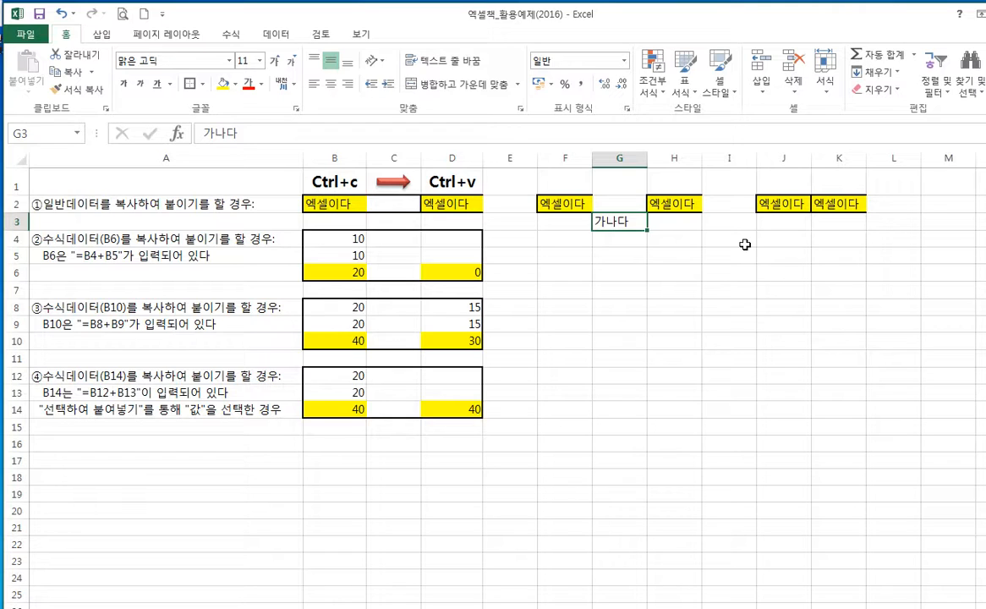
key(Delete)
key(Up)
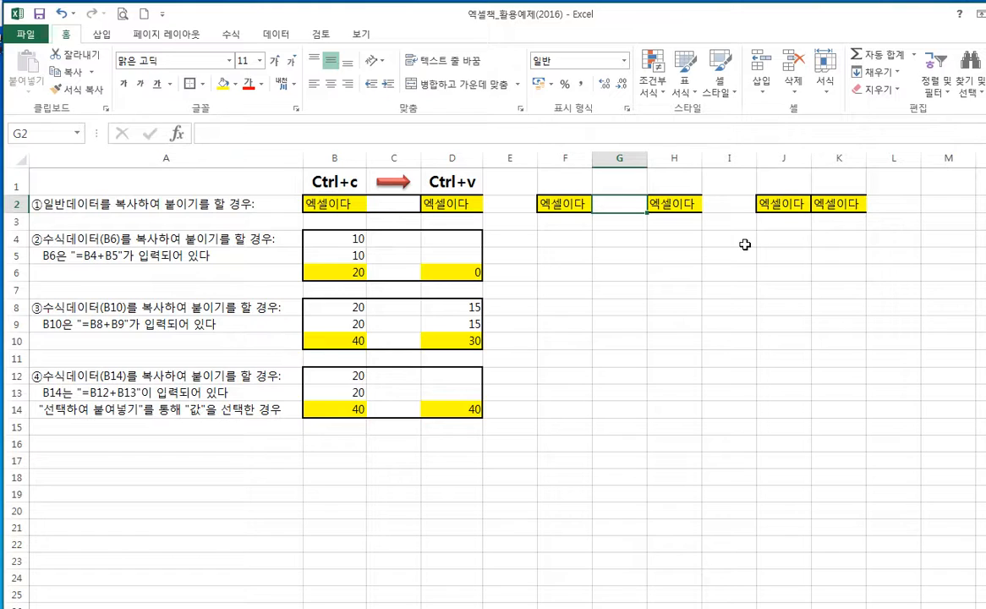
key(Left)
key(Right)
key(Right)
key(Right)
key(Right)
key(Right)
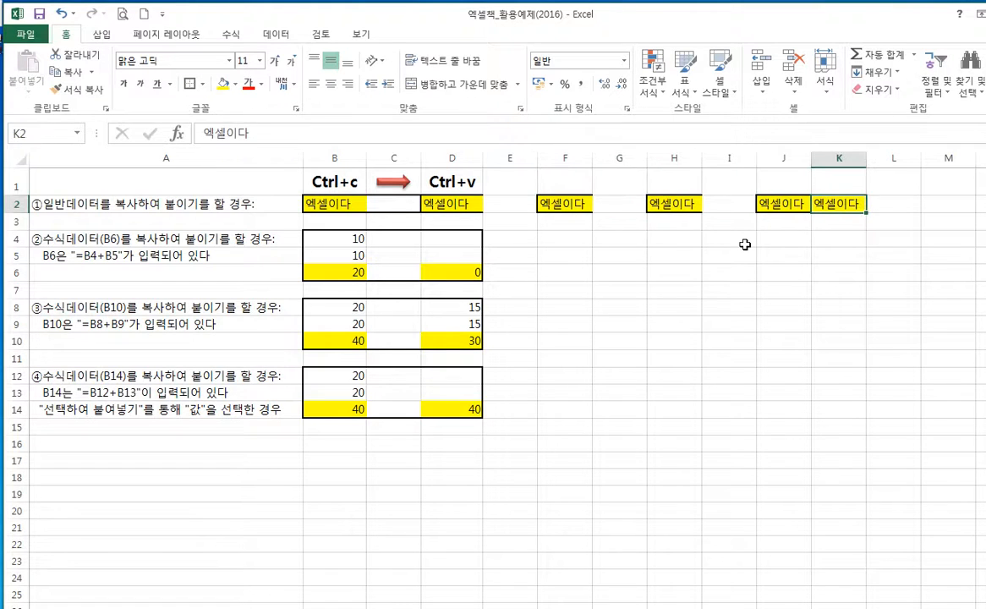
key(Left)
key(Left)
key(Left)
key(Left)
key(Left)
key(Left)
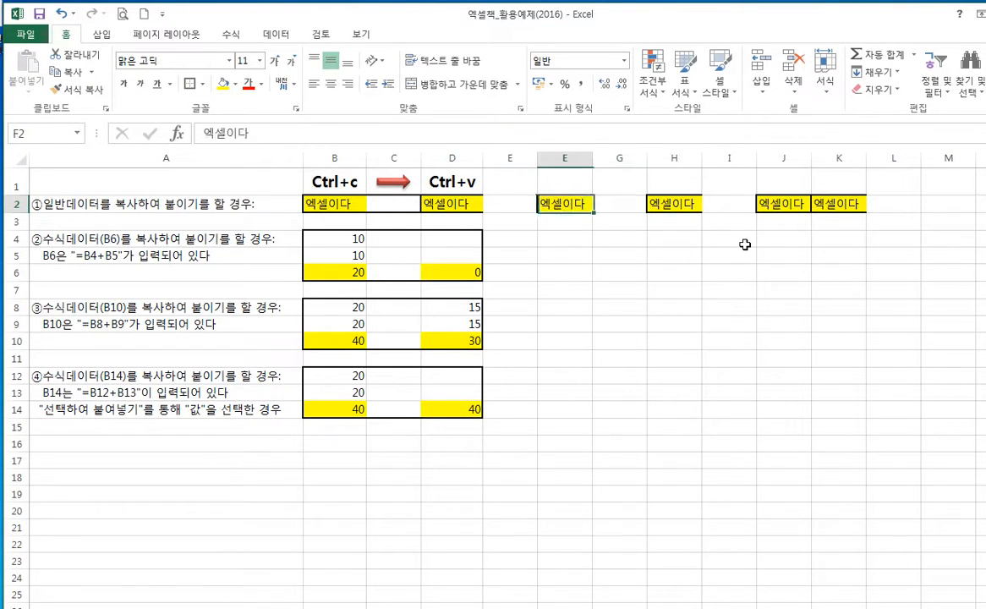
key(Right)
key(Right)
key(Right)
key(Left)
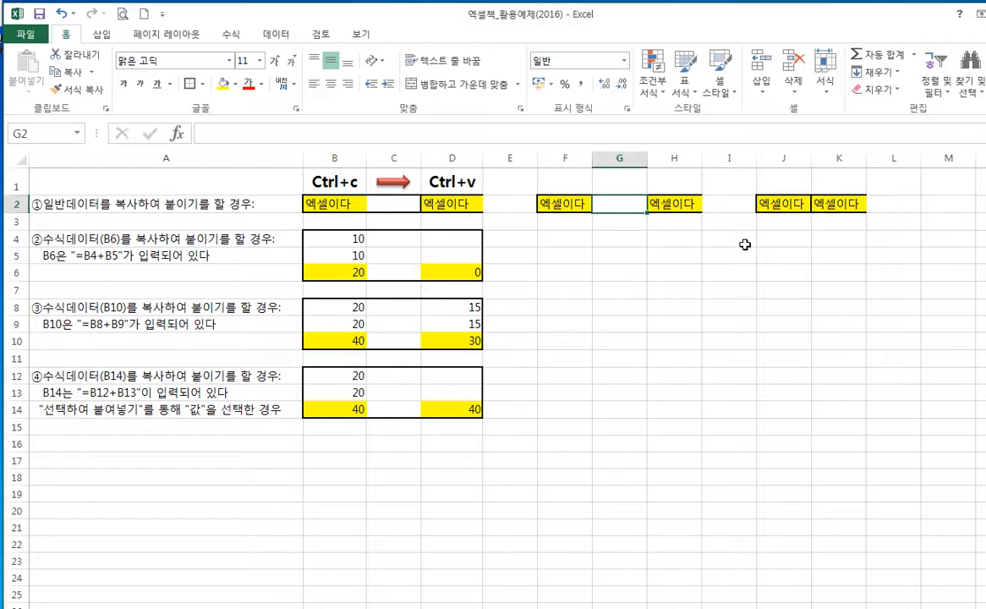
key(Left)
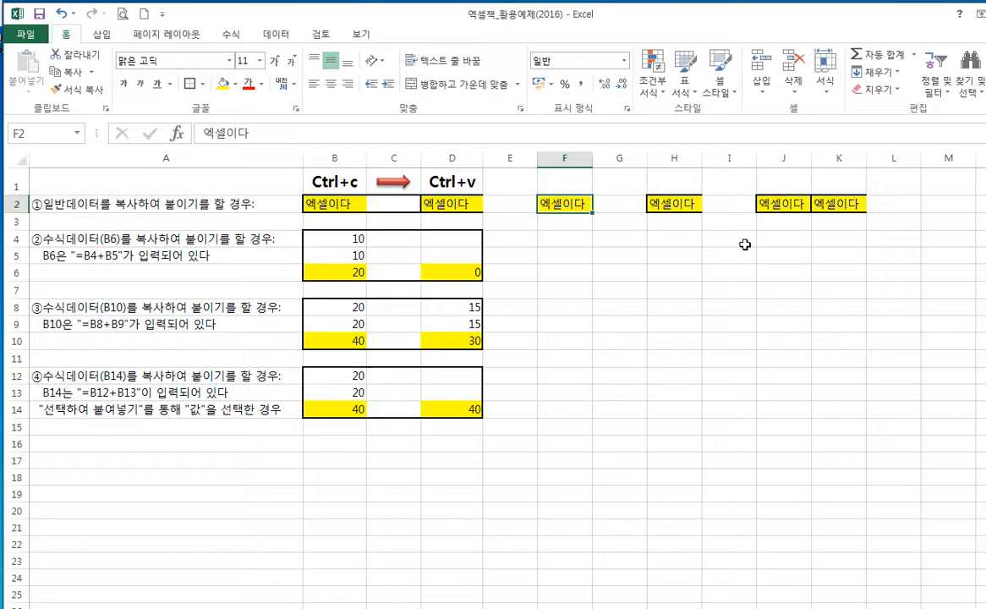
key(Left)
key(Left)
key(Left)
key(Left)
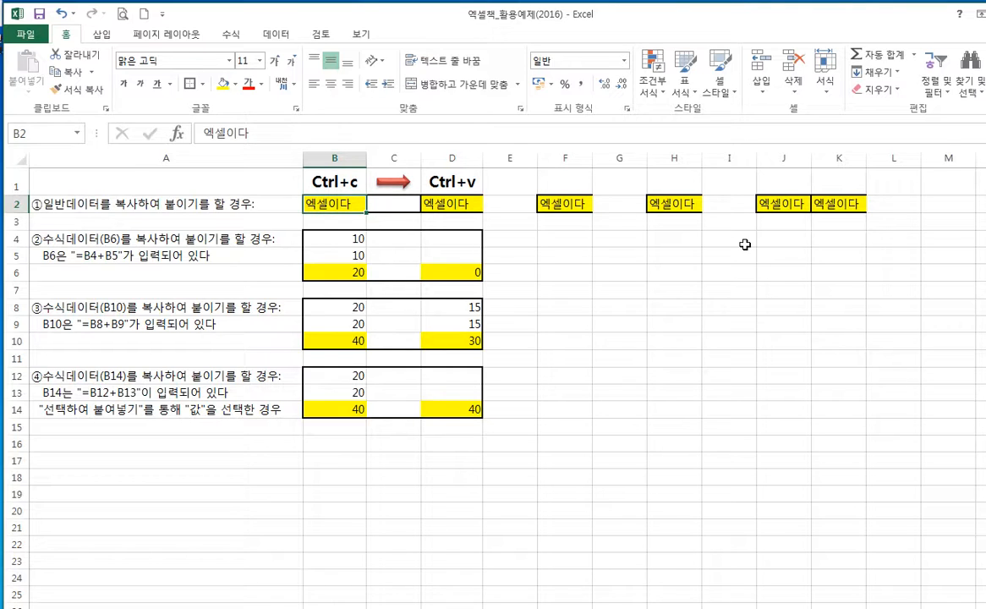
key(Right)
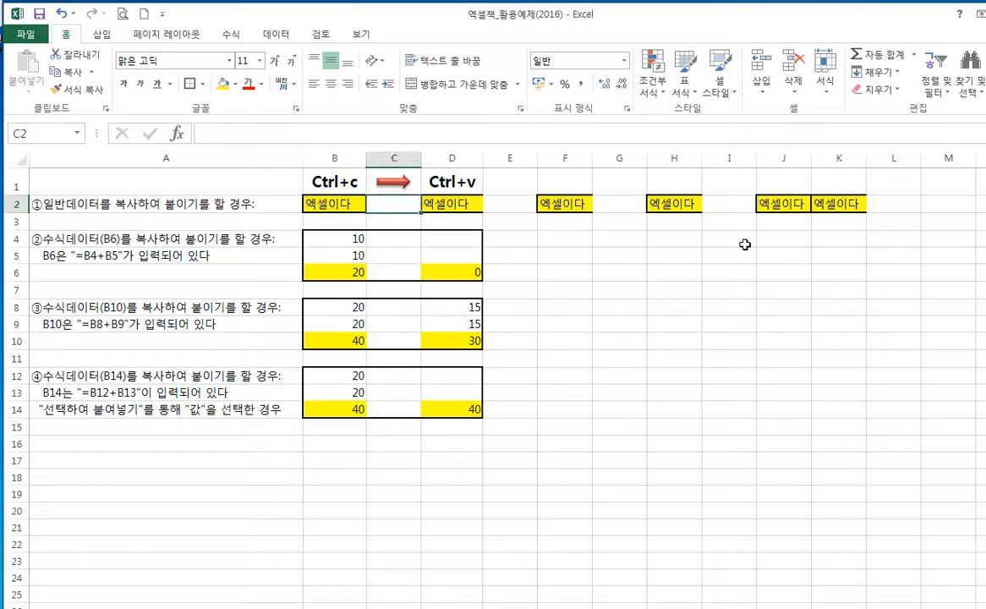
key(Left)
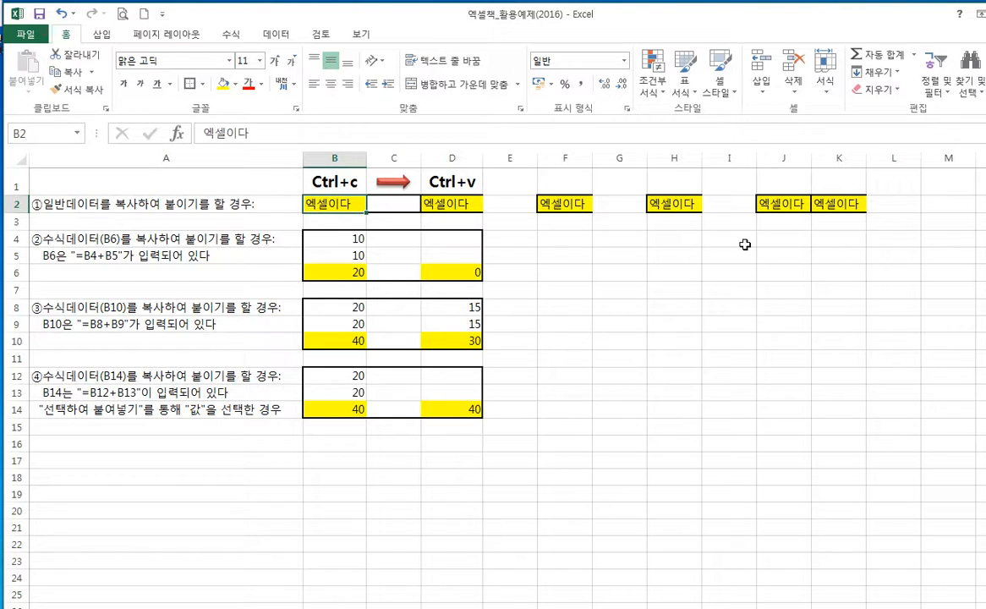
key(Right)
key(Right)
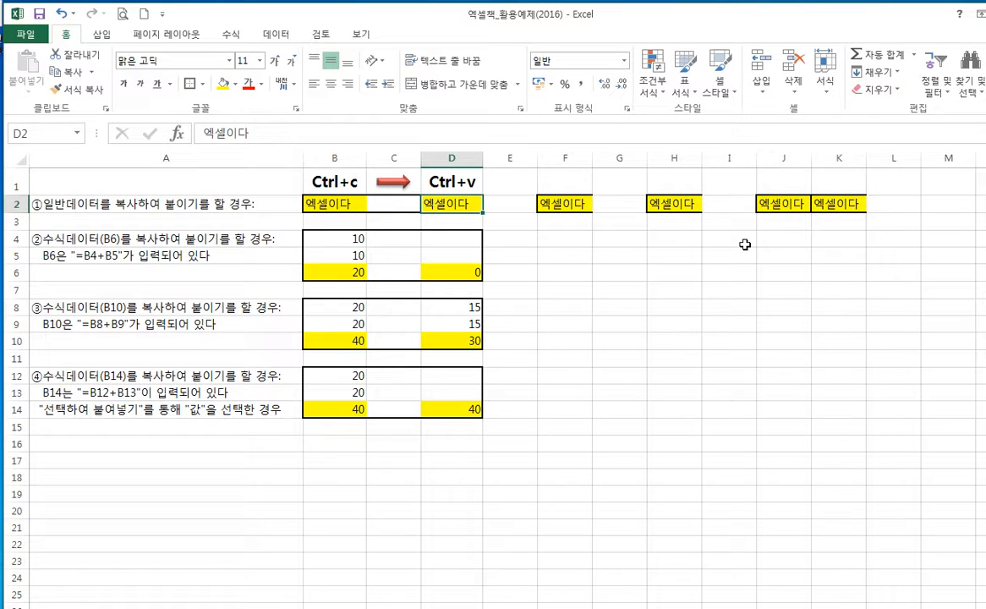
Compare the original text in B2 with its pasted copies along row 2
key(Left)
key(Left)
key(Right)
key(Right)
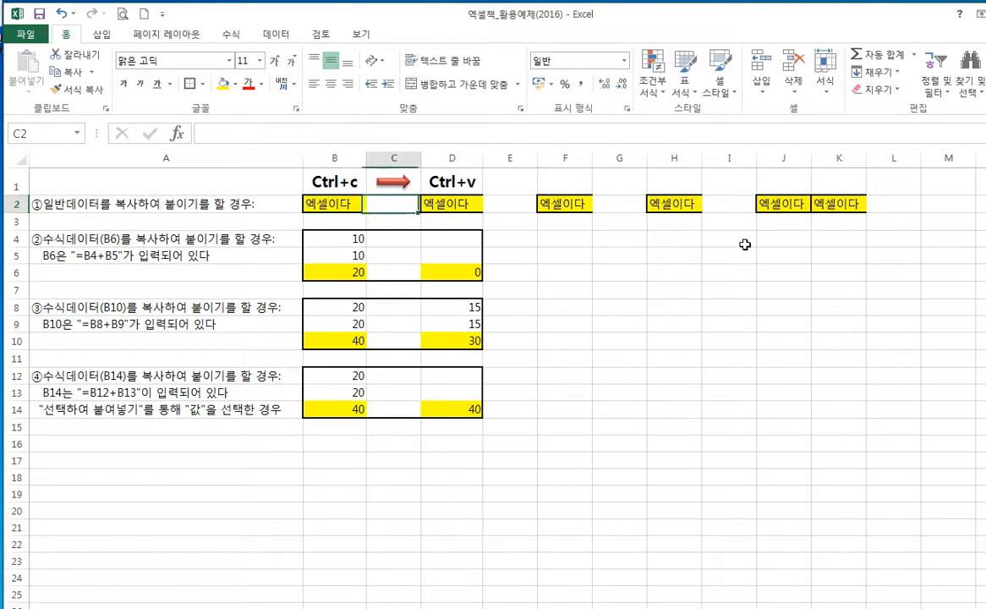
key(Left)
key(Left)
key(Right)
key(Right)
key(Right)
key(Right)
key(Right)
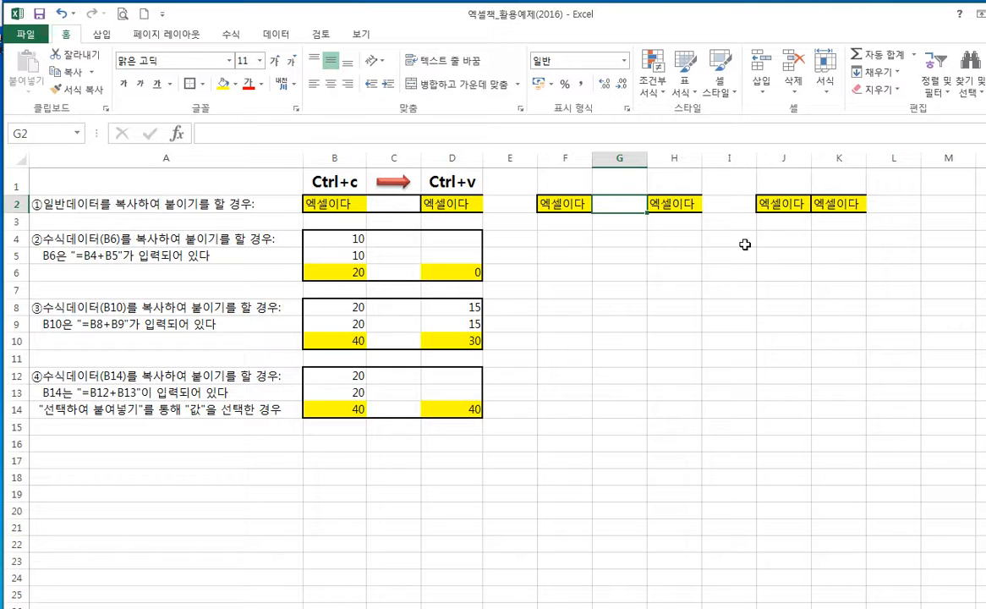
key(Left)
key(Left)
key(Left)
key(Left)
key(Left)
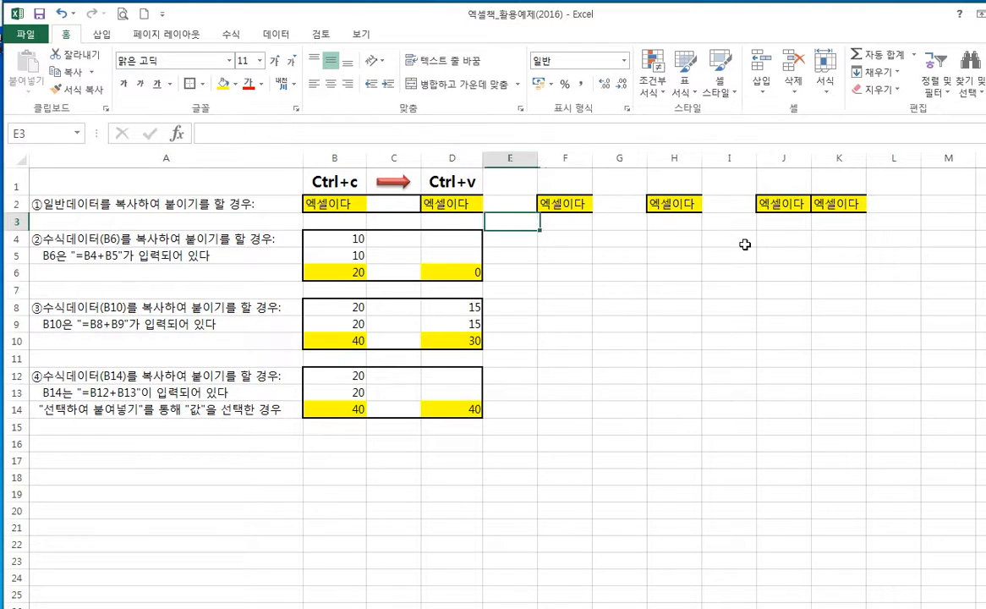
Examine the content of B6 and the cells above it that its formula adds
key(Down)
key(Down)
key(Down)
key(Down)
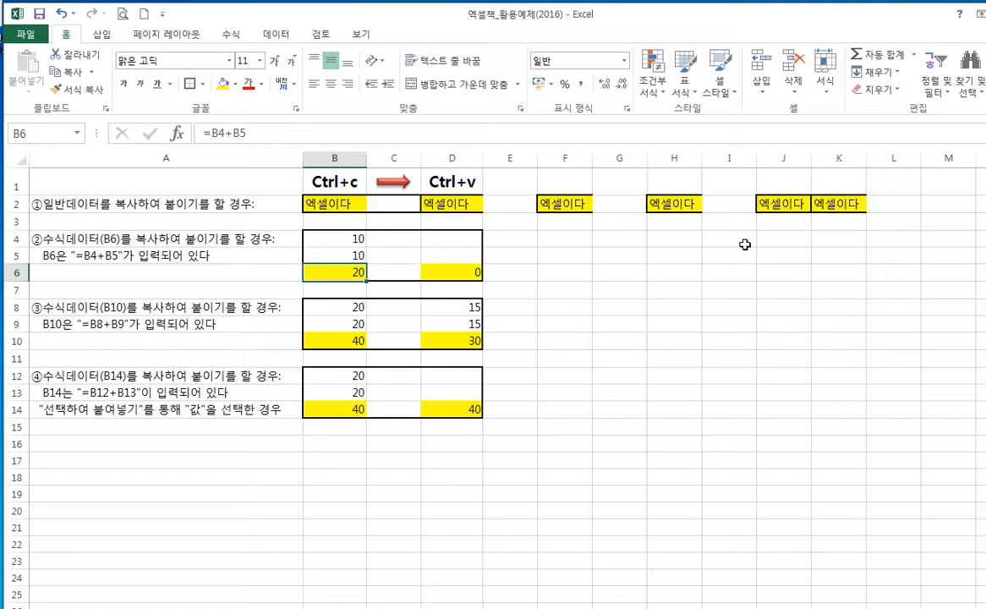
key(Up)
key(Up)
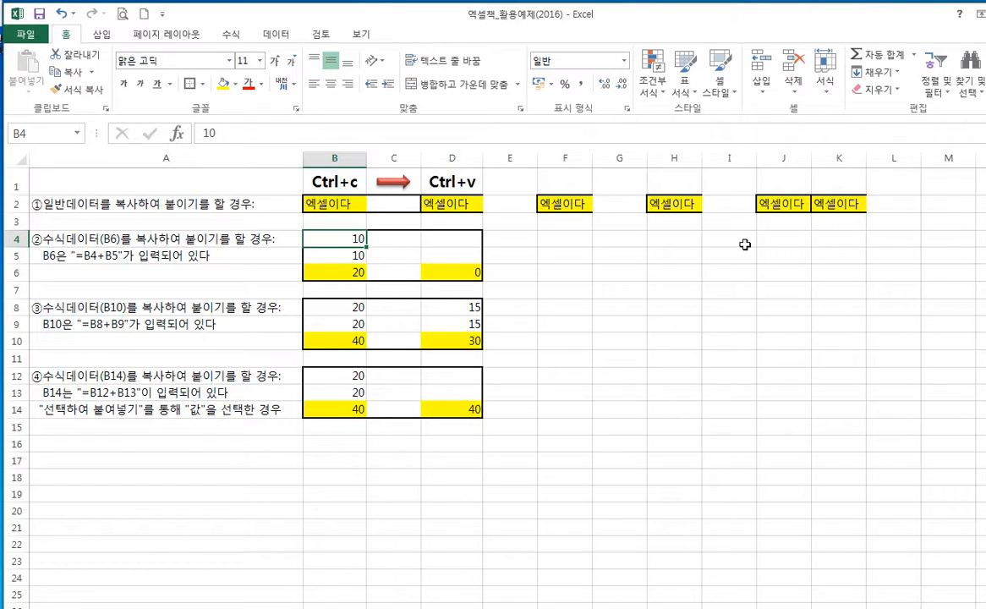
key(Down)
key(Down)
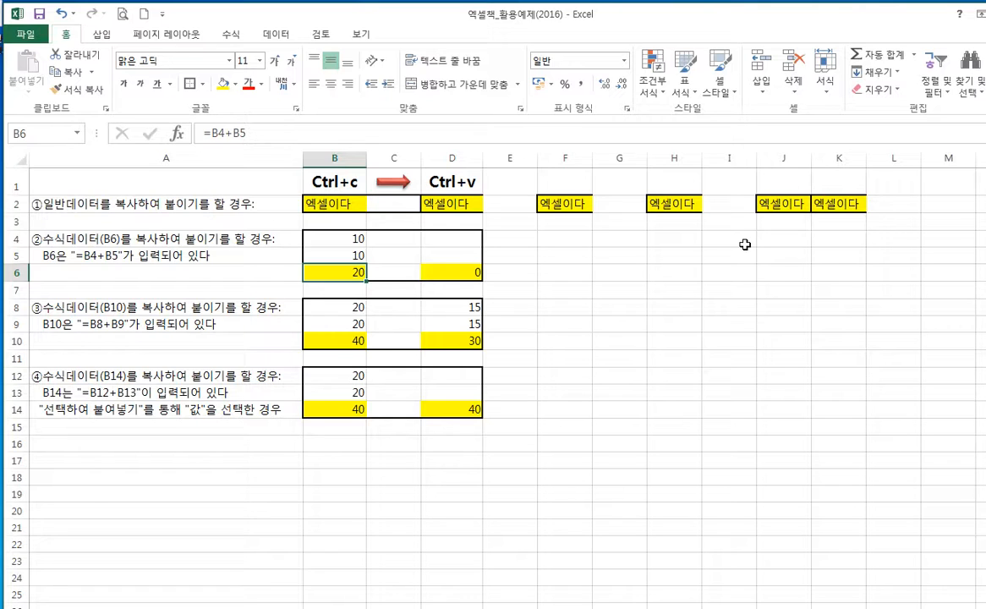
Clear B6 and re-enter the formula =B4+B5 by referencing the two cells above it
key(Delete)
text(=)
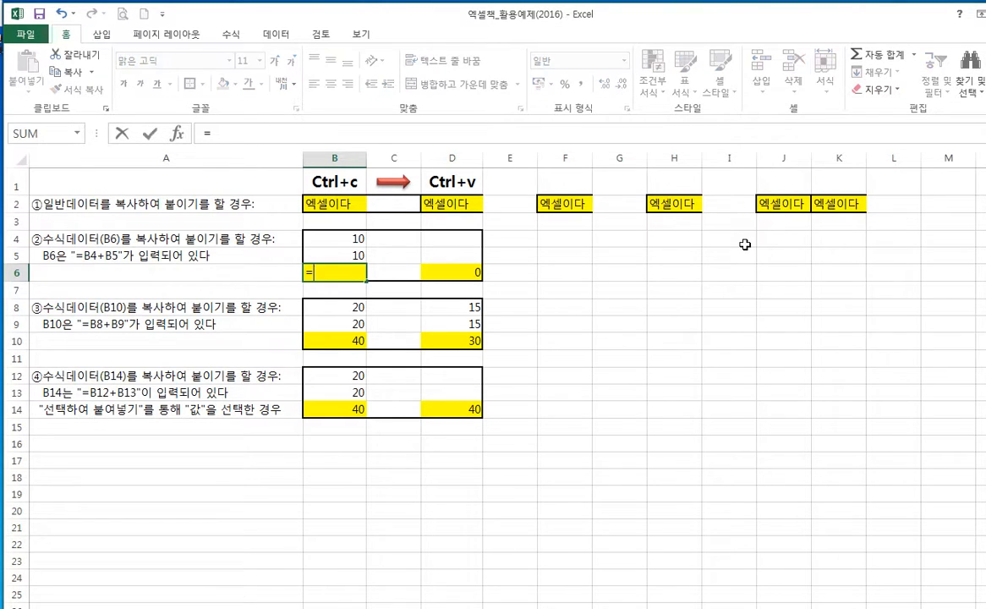
click(351, 236)
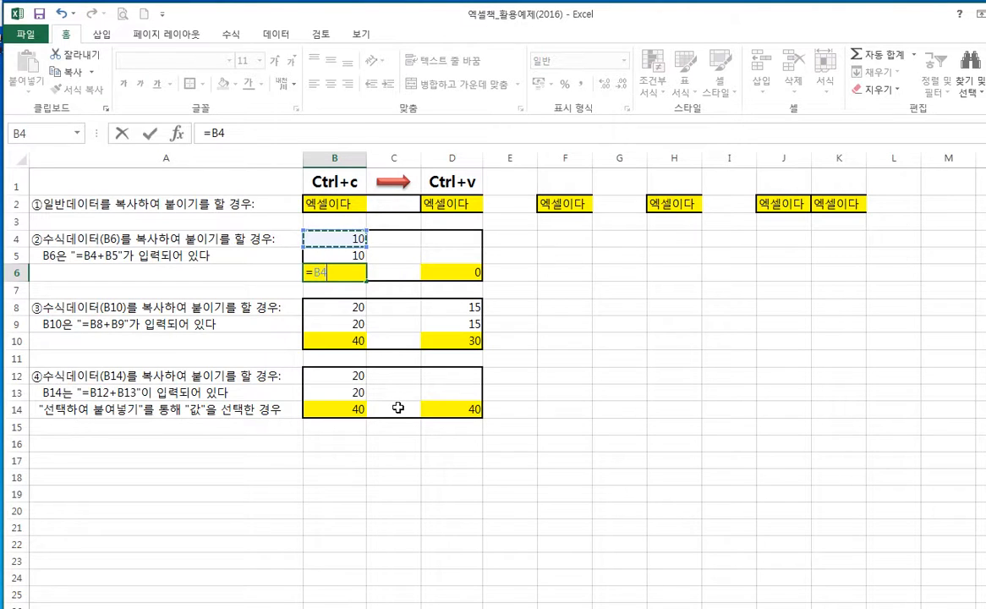
text(+)
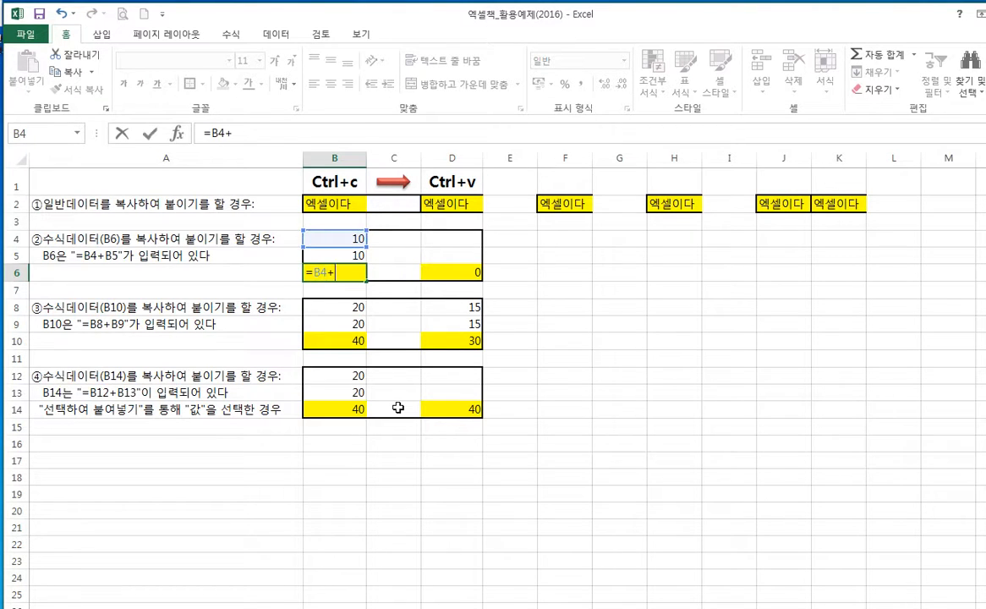
click(338, 254)
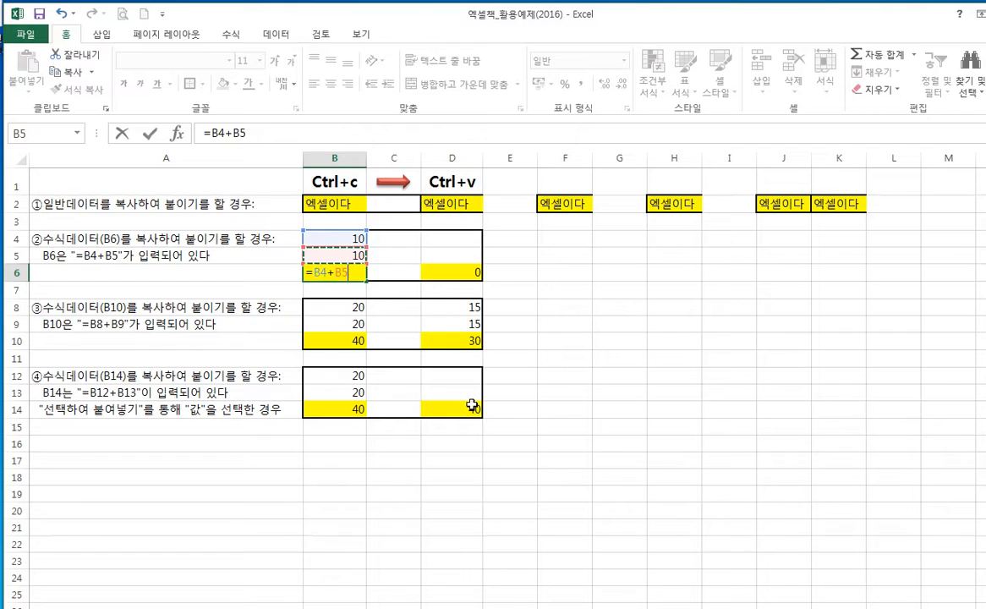
key(Return)
Copy the formula cell B6 and paste it into D6
key(Up)
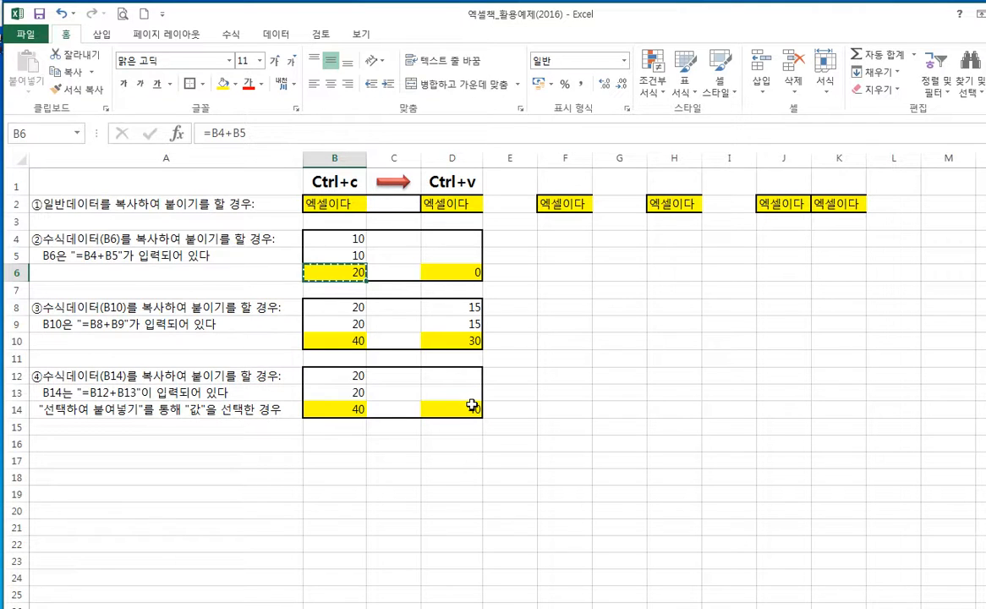
key(Right)
key(Right)
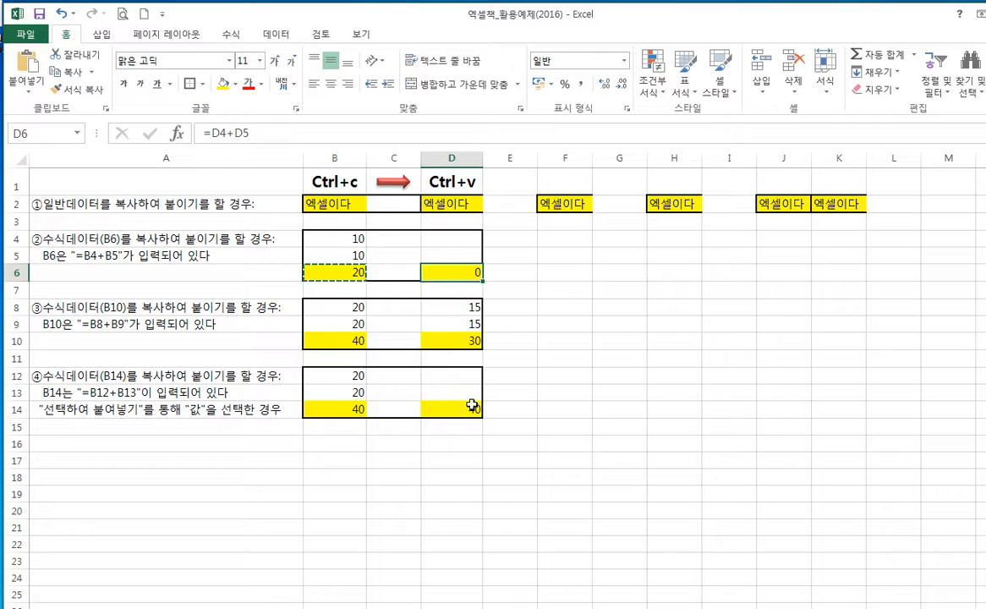
key(ctrl+v)
key(Right)
key(Right)
key(Right)
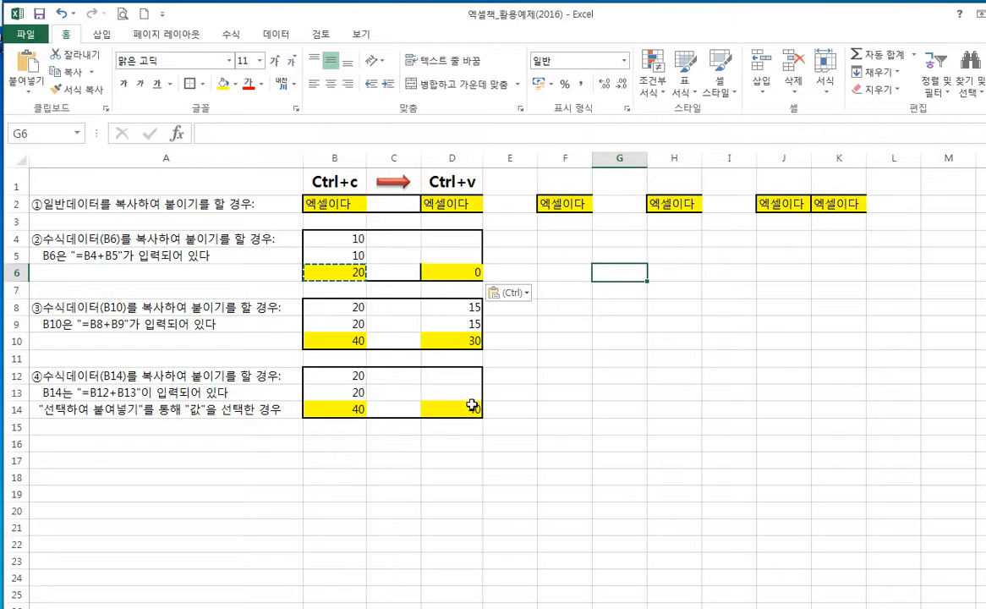
Paste the copied B6 formula into F6 and end copy mode
key(Left)
key(Left)
key(Left)
key(Right)
key(Right)
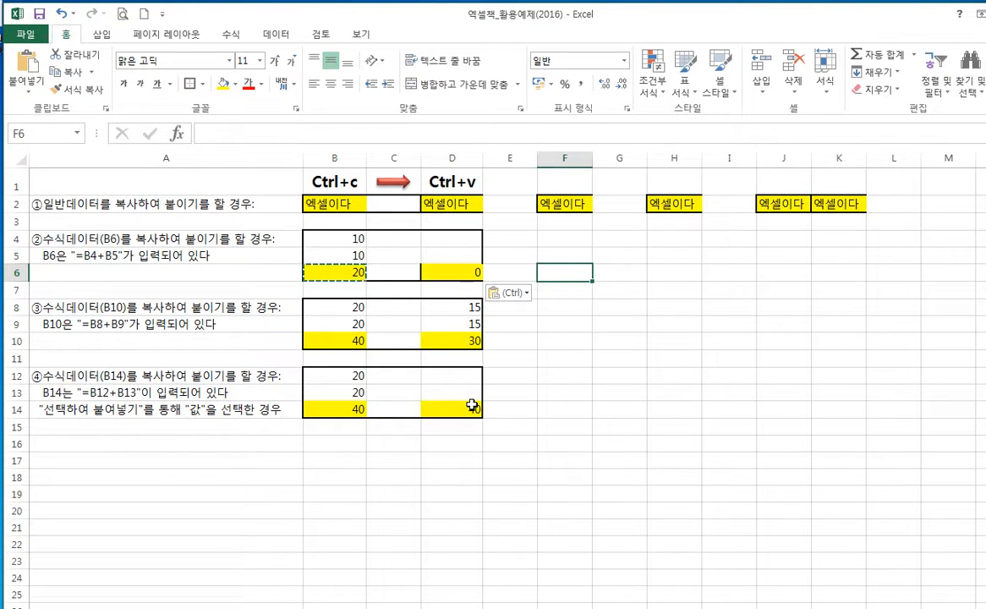
key(ctrl+v)
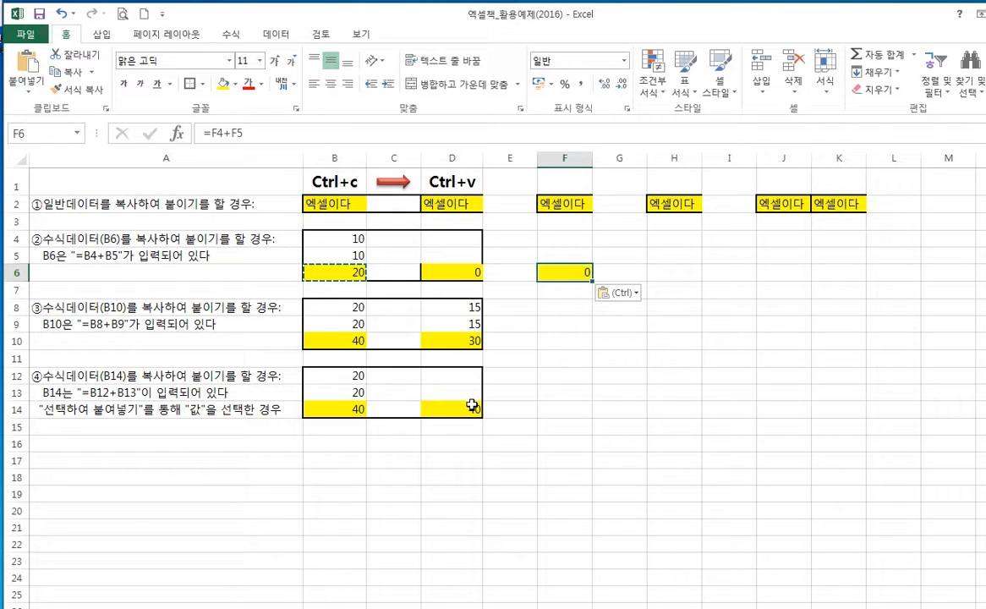
key(Left)
key(Left)
key(Left)
key(Right)
key(Right)
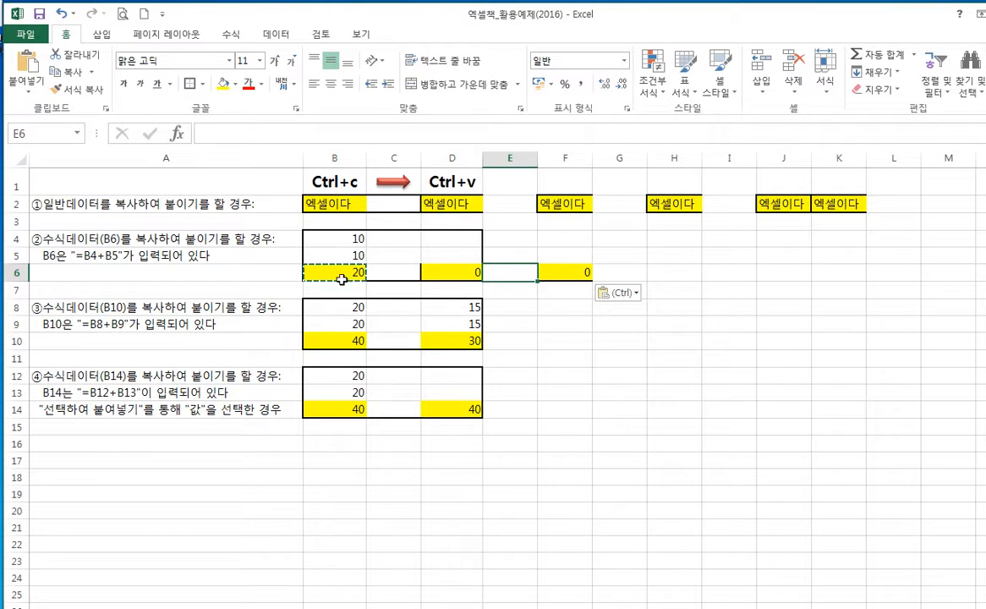
key(Escape)
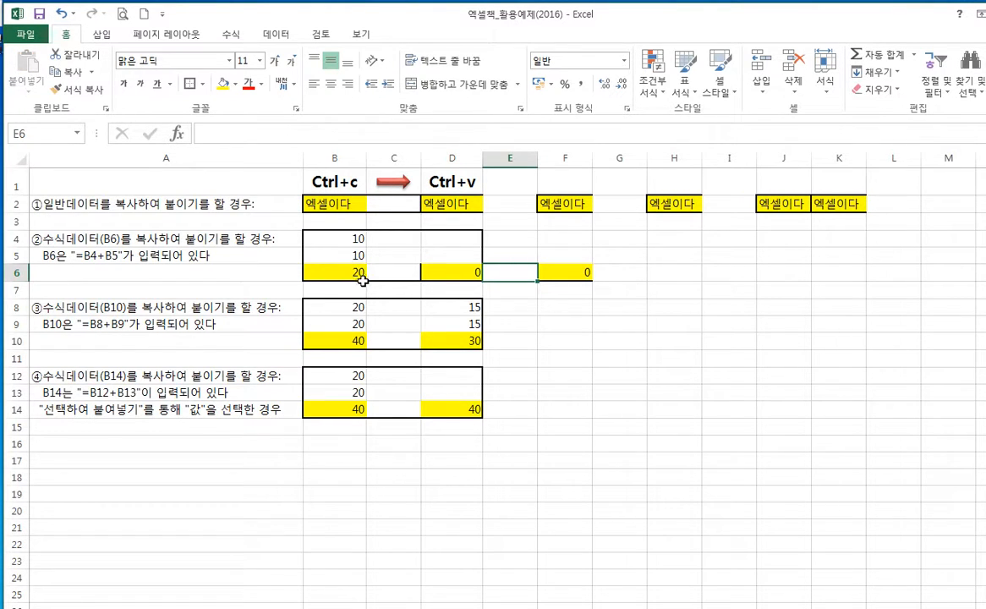
Examine which cells the formulas in B6 and D6 refer to, leaving both formulas as they are
click(338, 272)
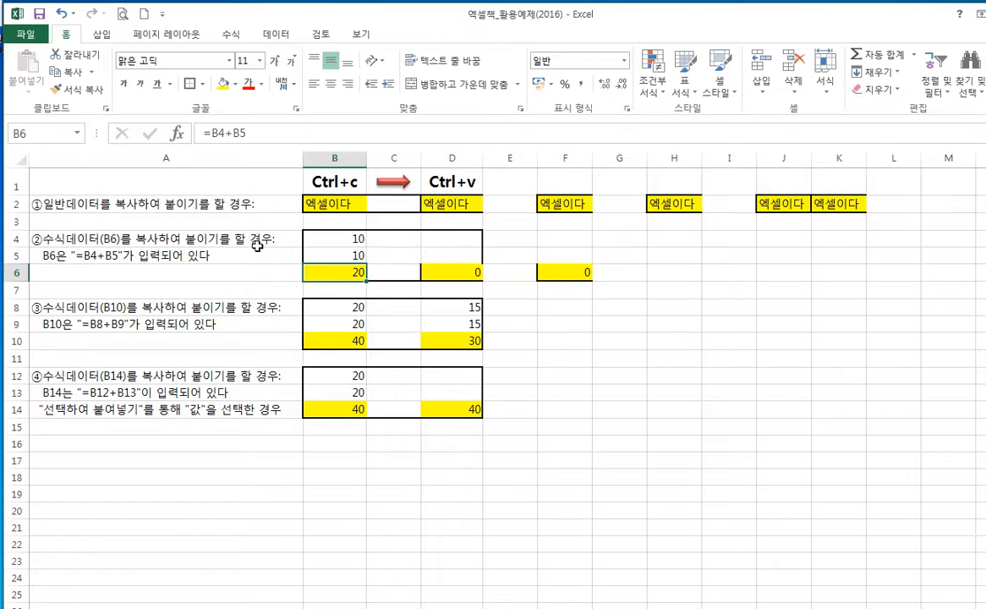
click(267, 130)
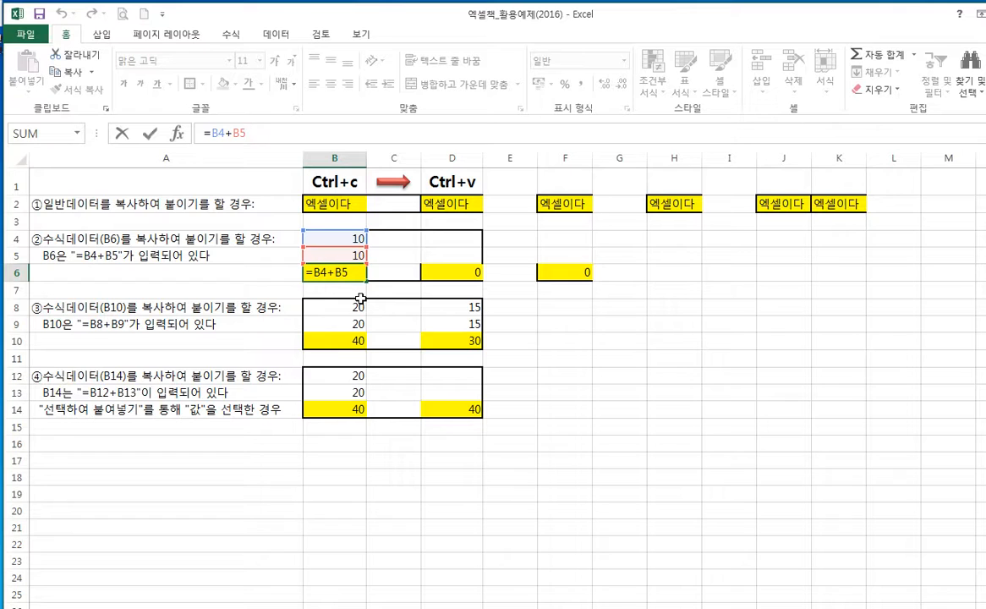
key(Return)
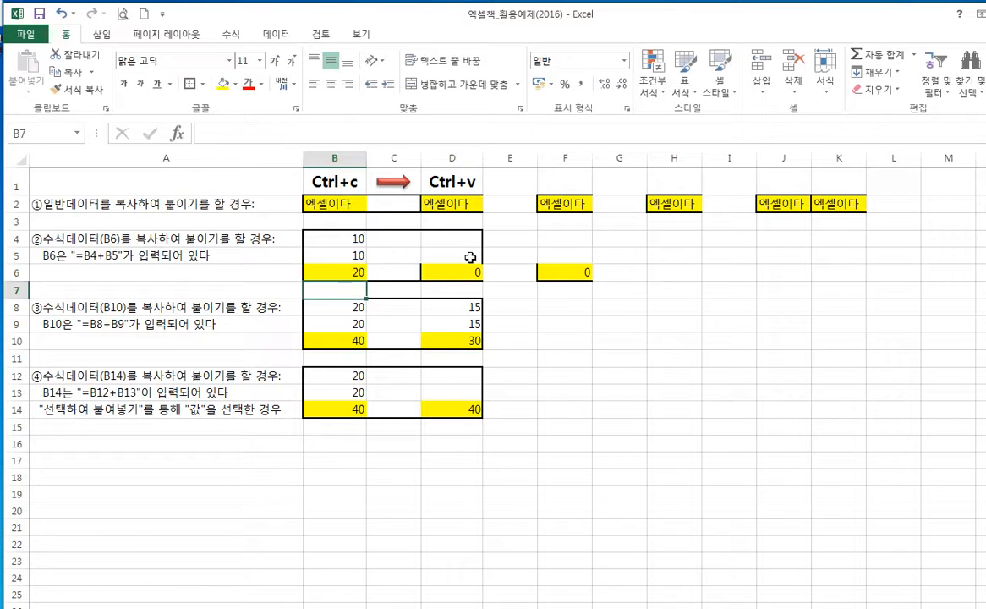
click(453, 272)
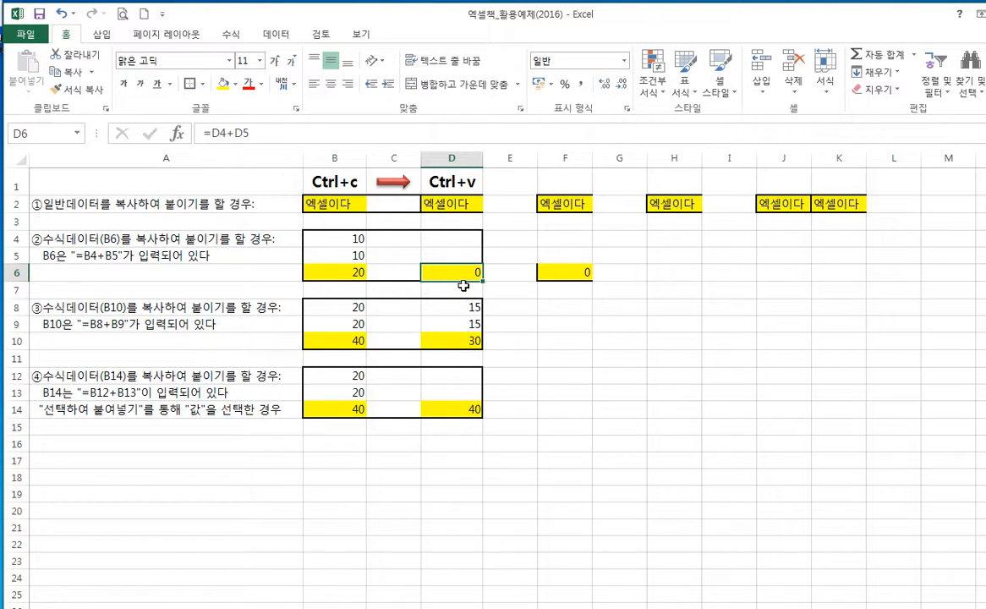
click(292, 132)
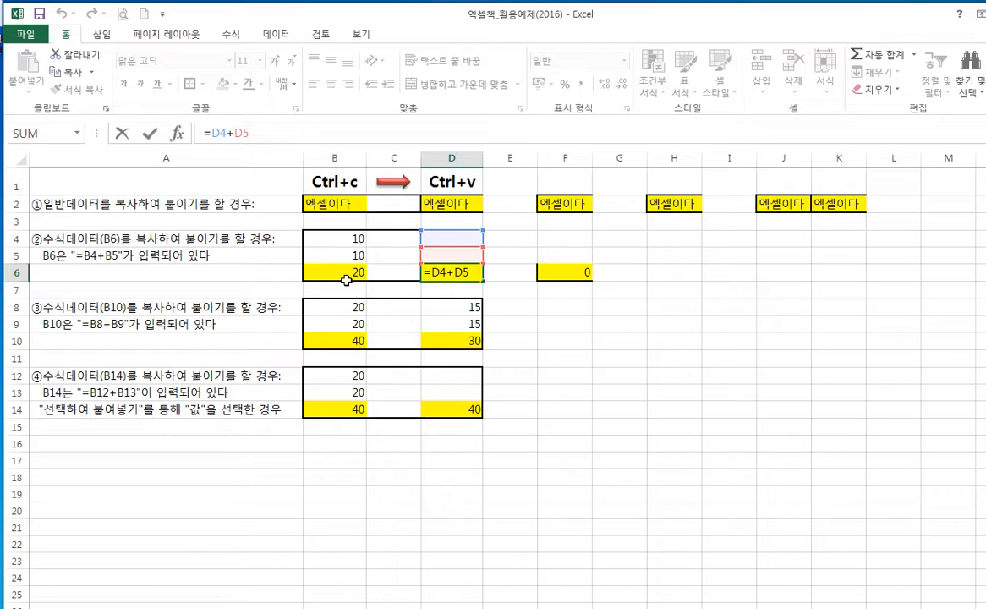
key(Return)
drag(333, 239, 335, 254)
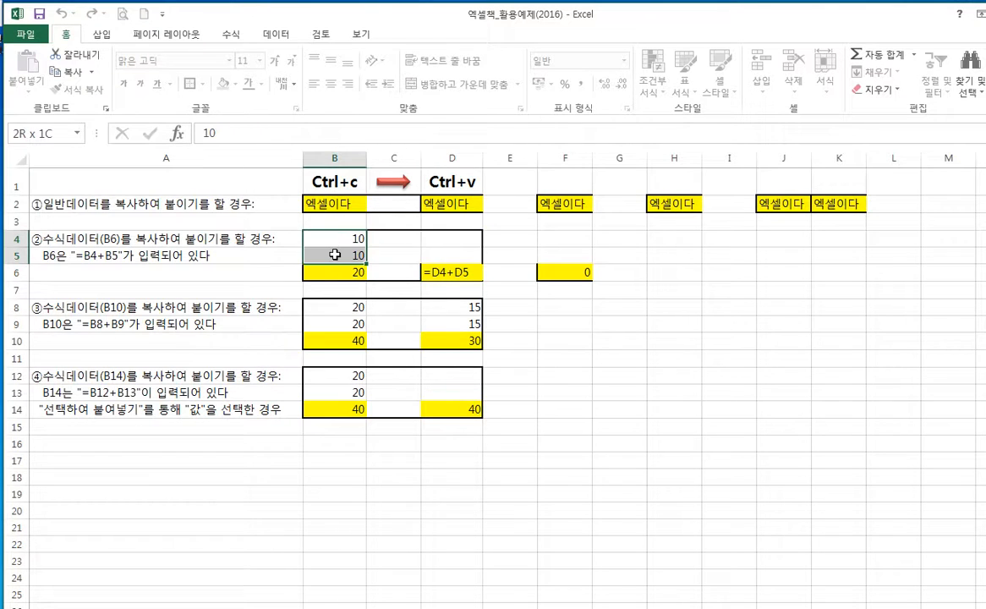
click(463, 271)
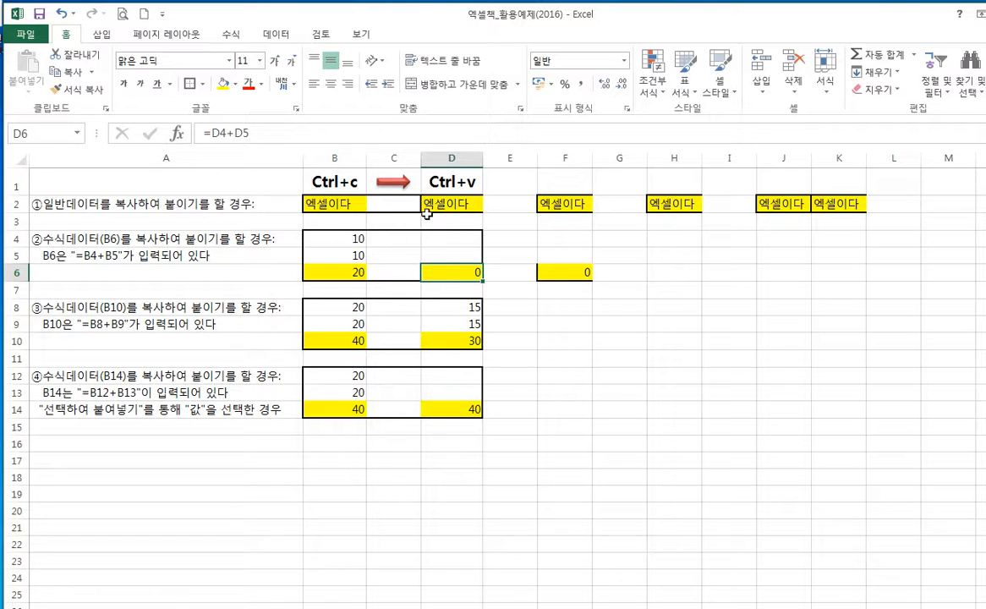
key(F2)
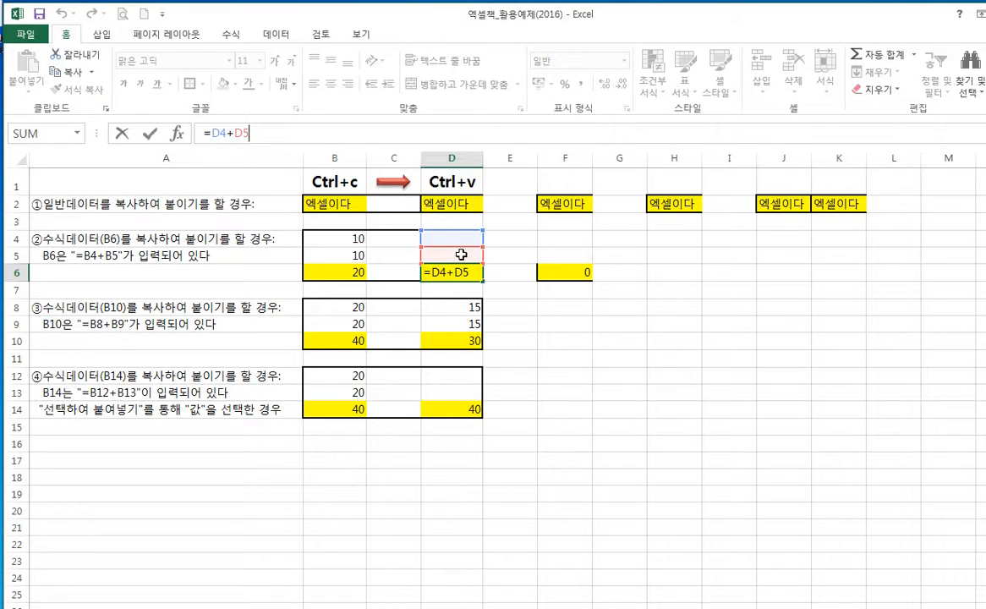
key(Return)
key(Return)
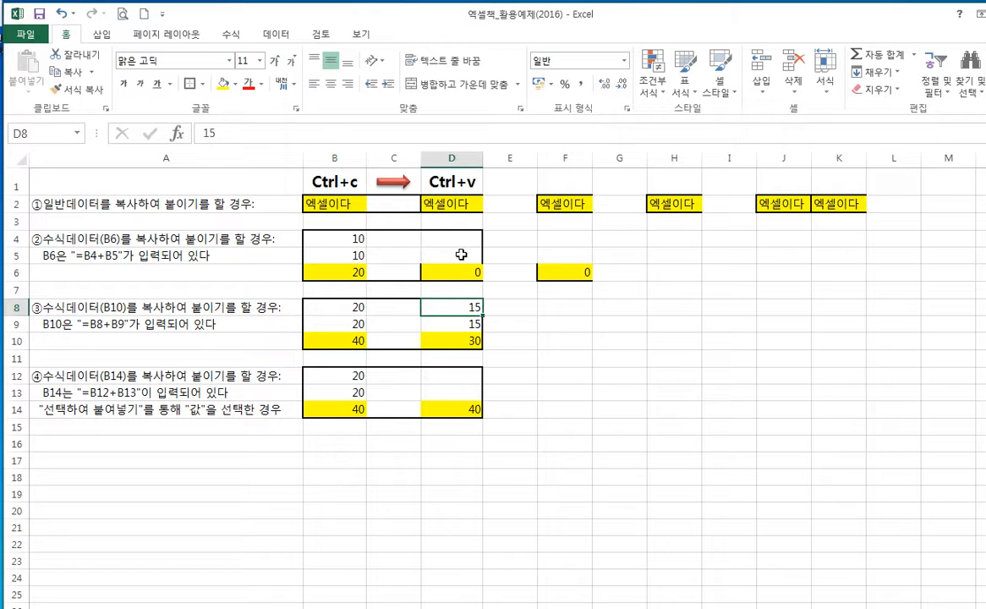
Check the cell references of the formula in D10 and clear that cell
click(508, 326)
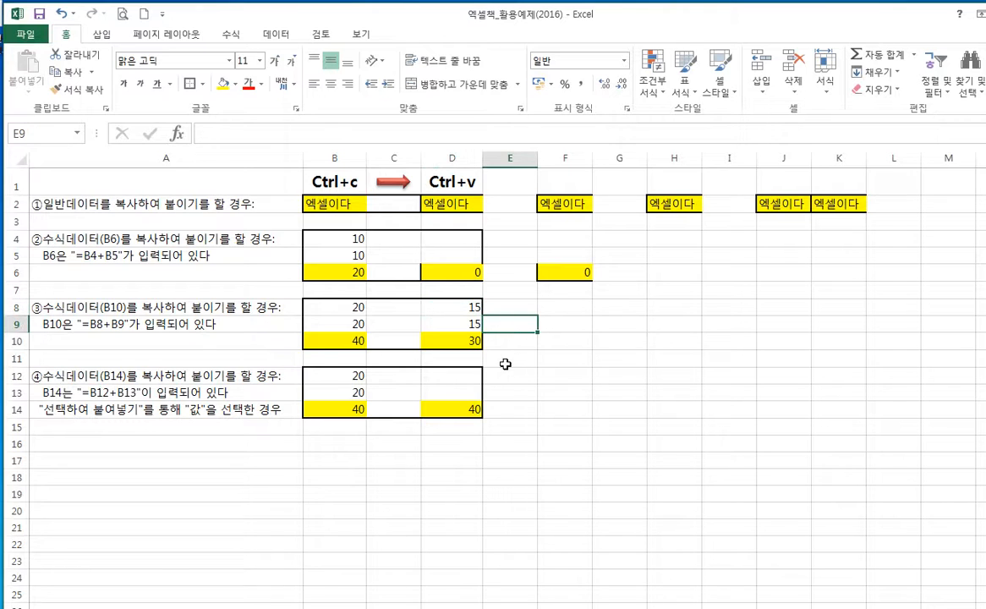
click(451, 338)
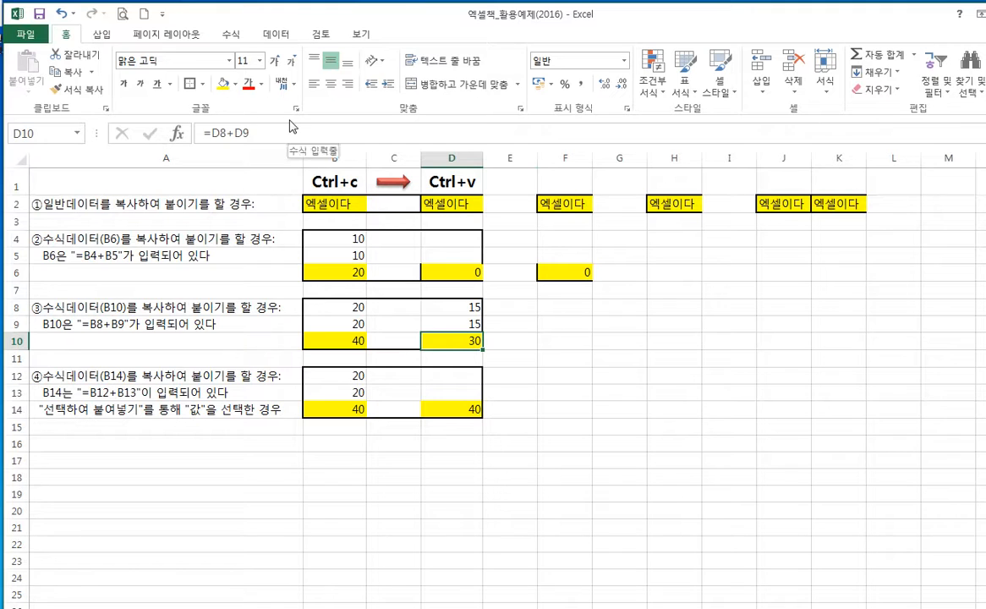
click(339, 131)
click(555, 364)
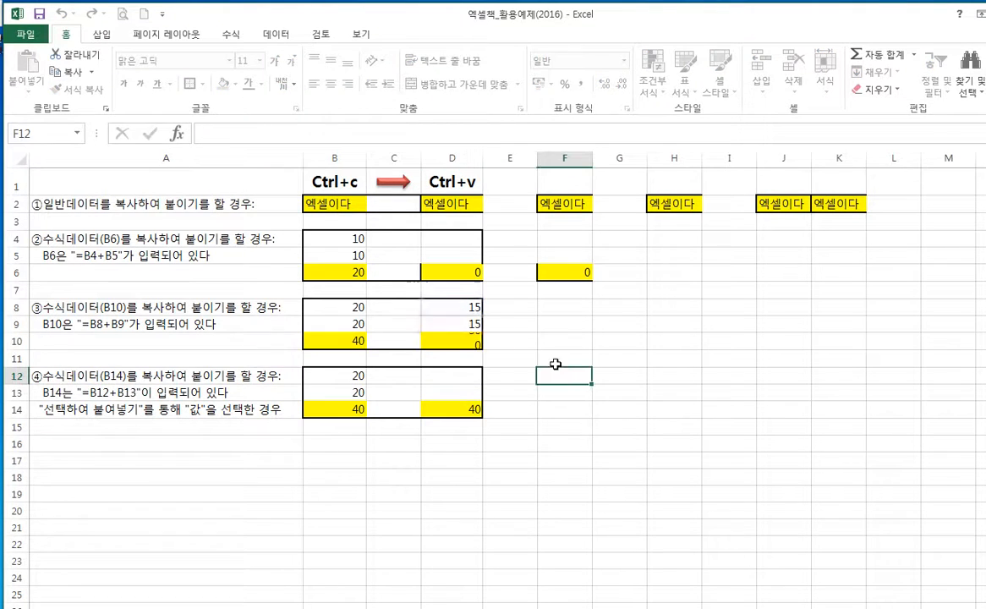
click(443, 337)
key(Delete)
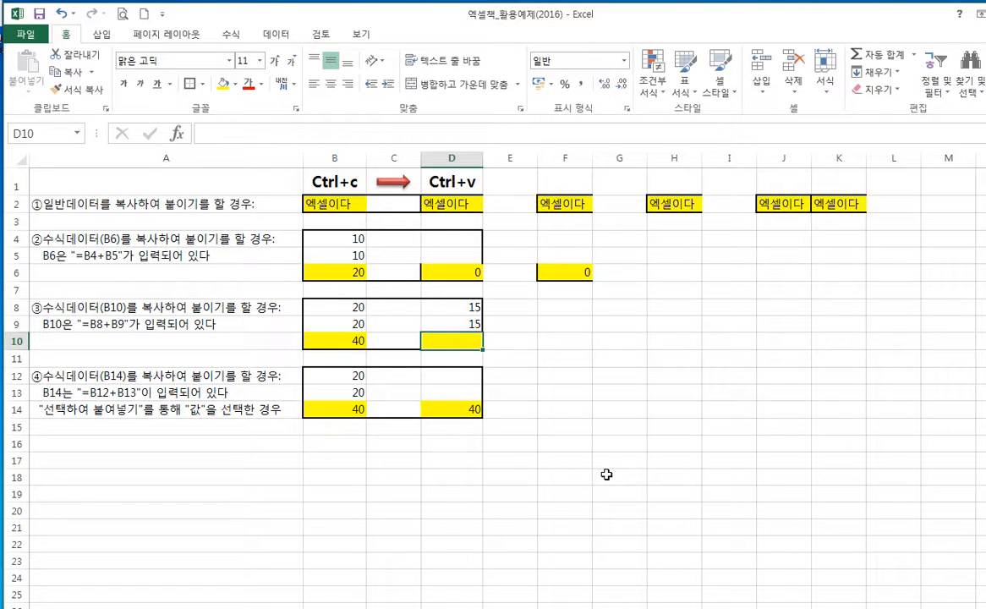
Copy the formula cell B10 into D10, end copy mode and check the references of the pasted formula
key(Left)
key(Left)
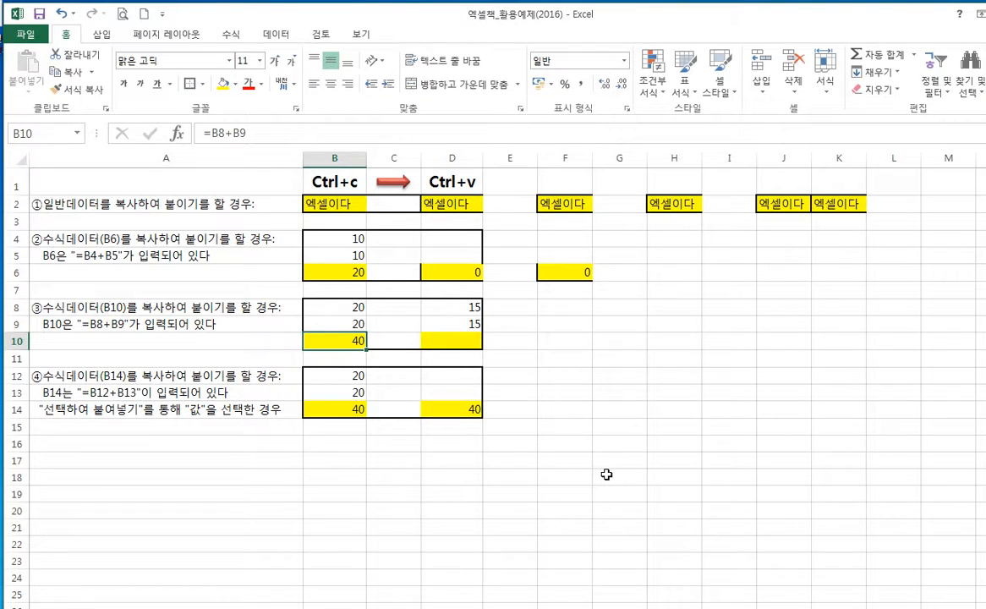
key(ctrl+c)
key(Right)
key(Right)
key(ctrl+v)
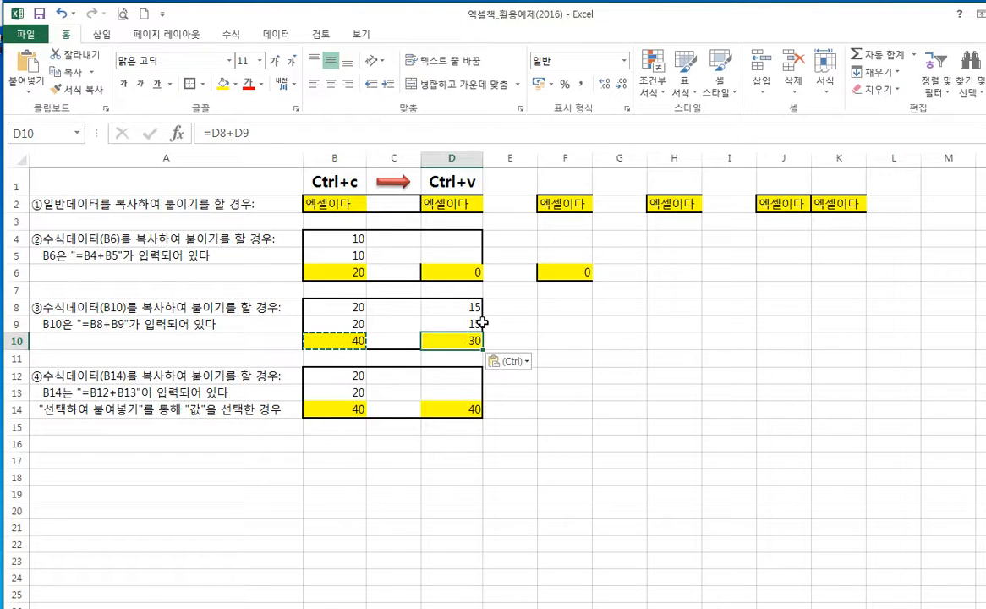
key(Escape)
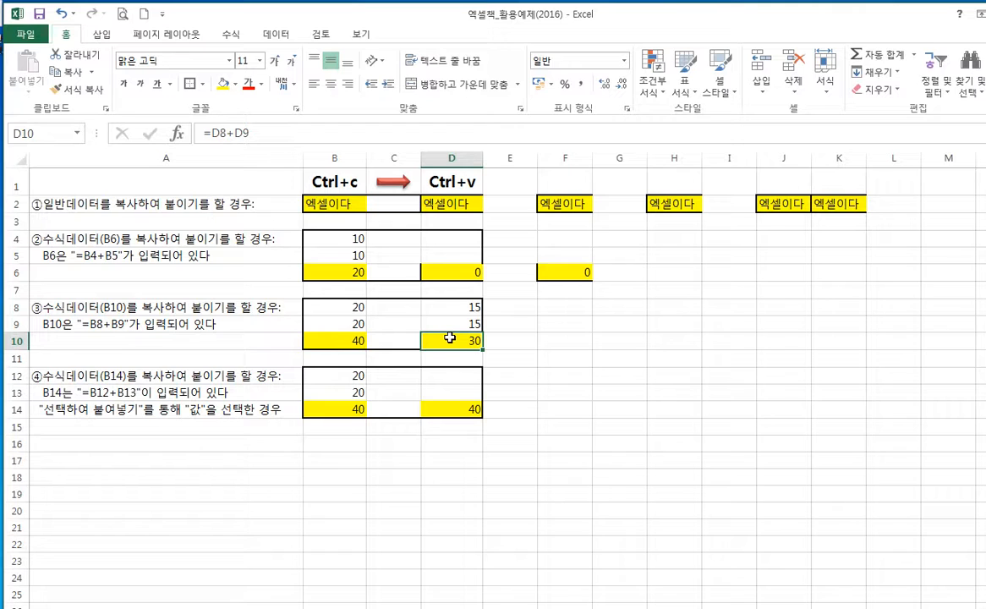
click(282, 131)
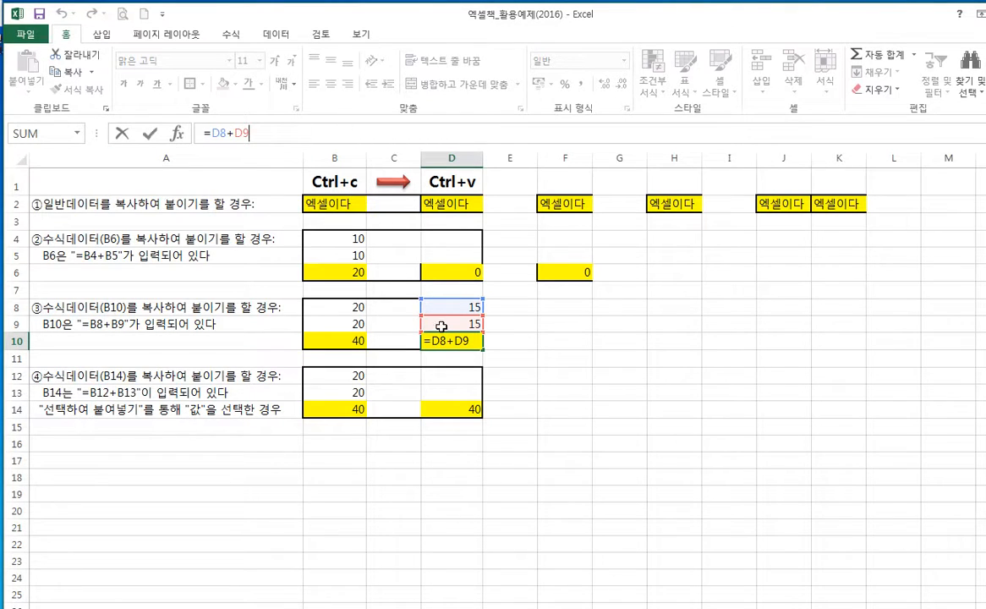
click(584, 381)
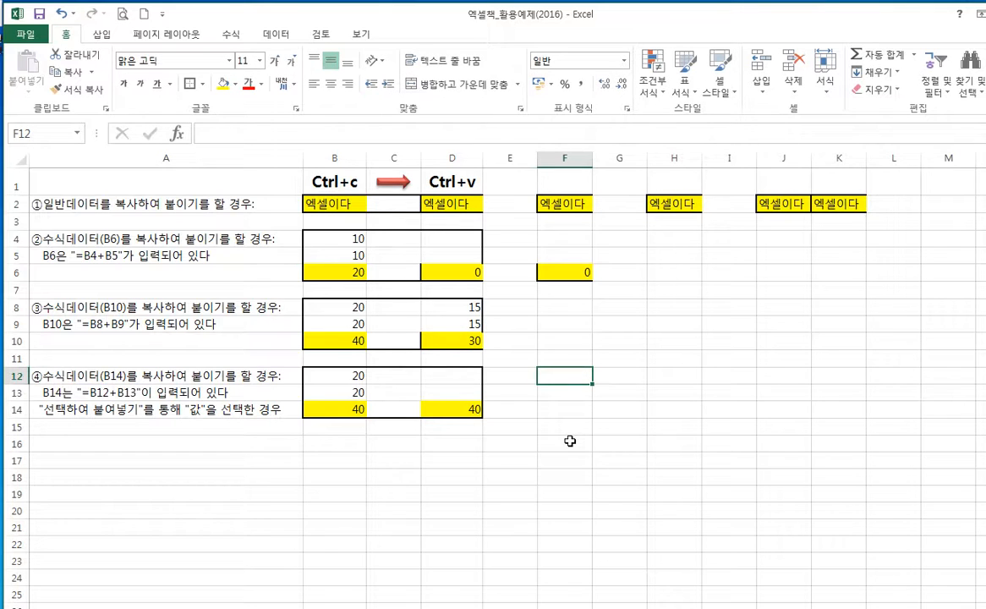
Copy the formula cell B14, paste it normally into F14 and undo that paste
click(350, 409)
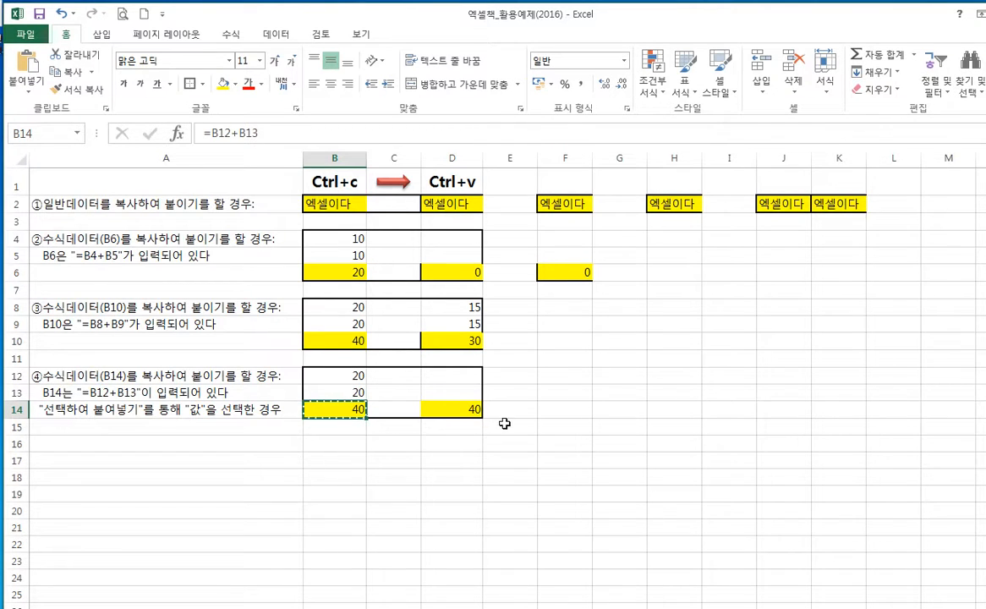
click(560, 413)
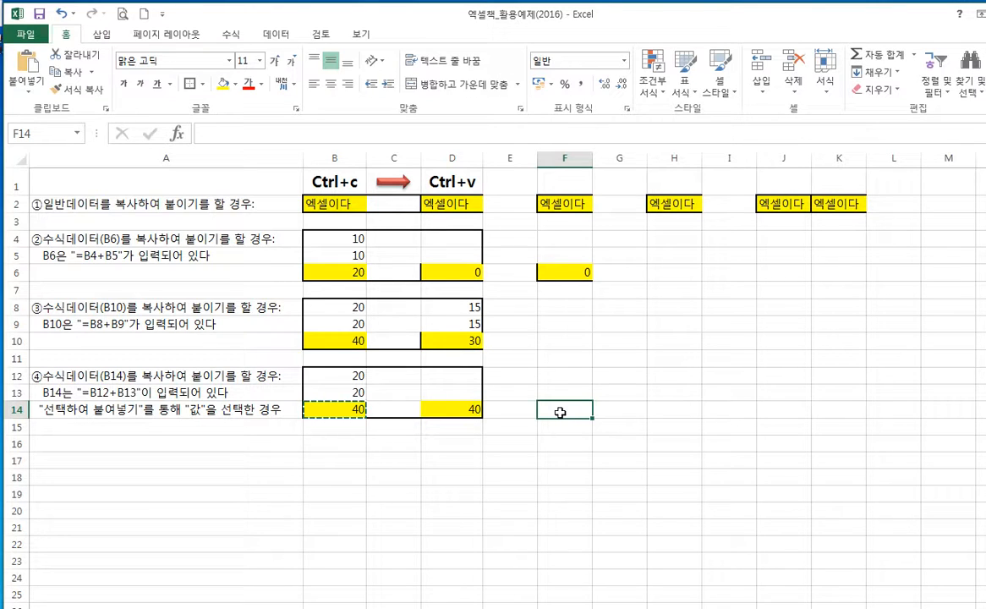
key(ctrl+v)
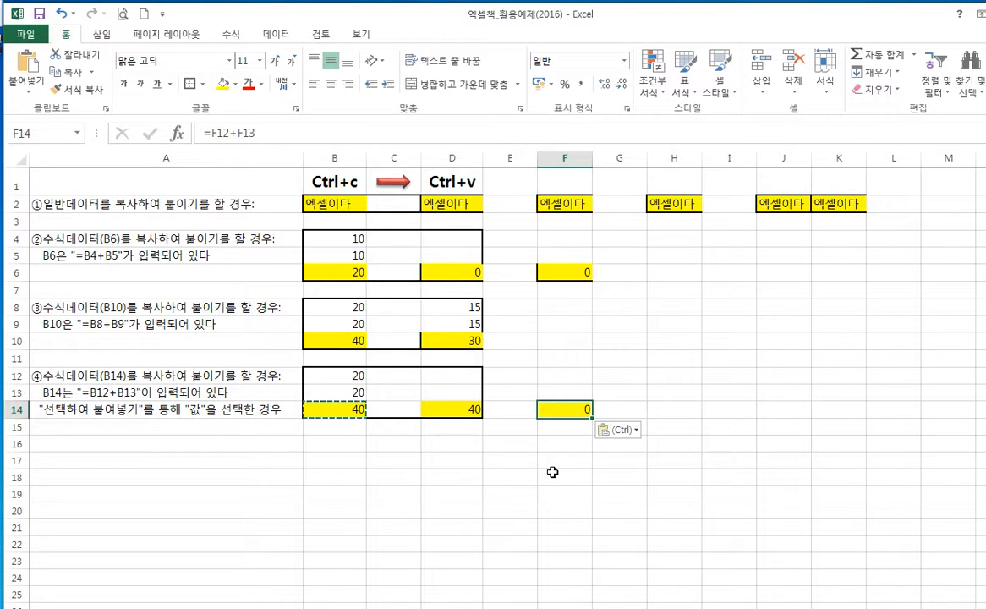
key(ctrl+z)
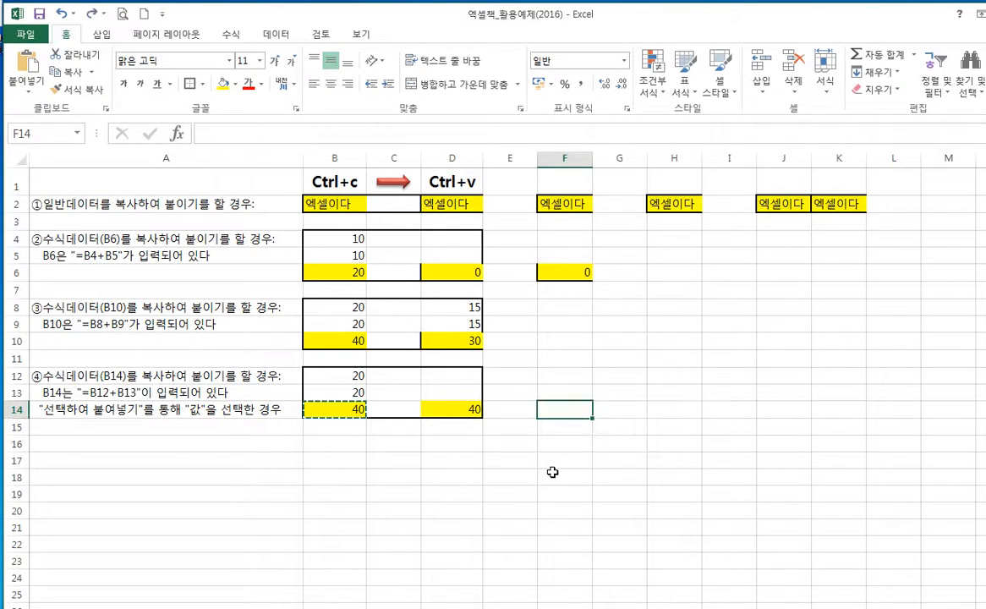
Paste only the value of the copied B14 into F14 and compare the contents of both cells
right_click(578, 412)
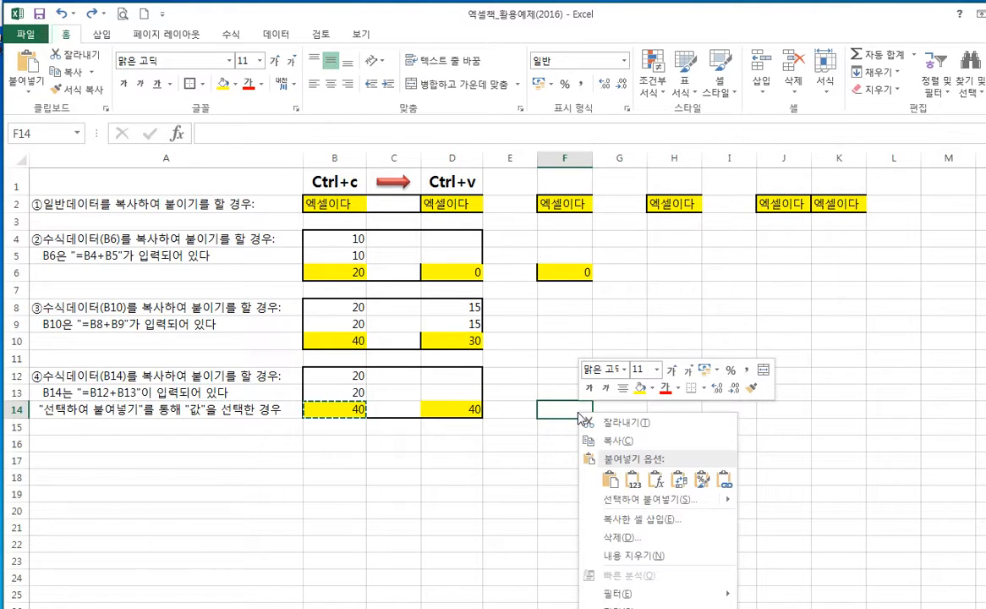
click(633, 479)
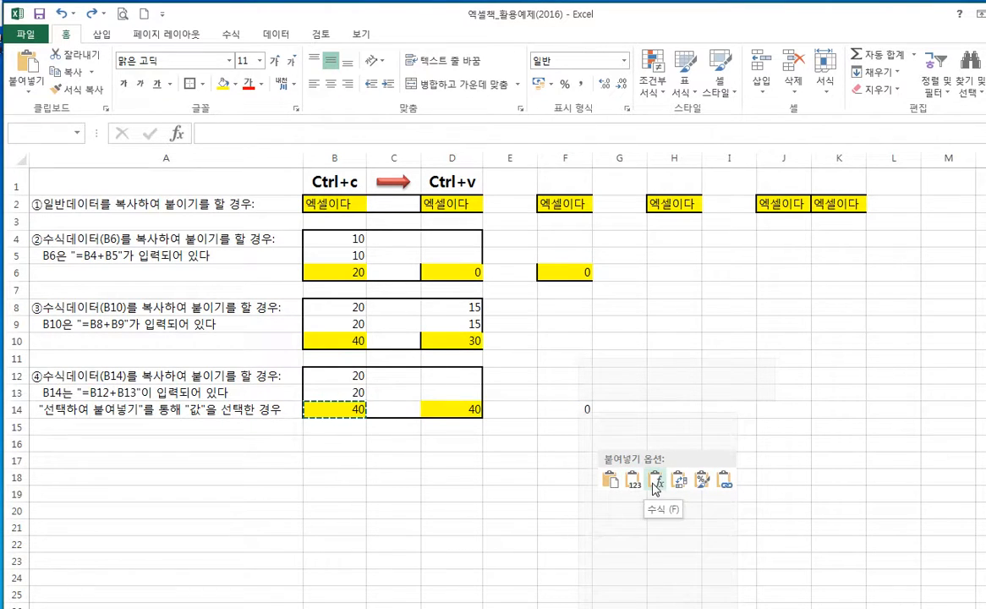
click(633, 480)
click(525, 457)
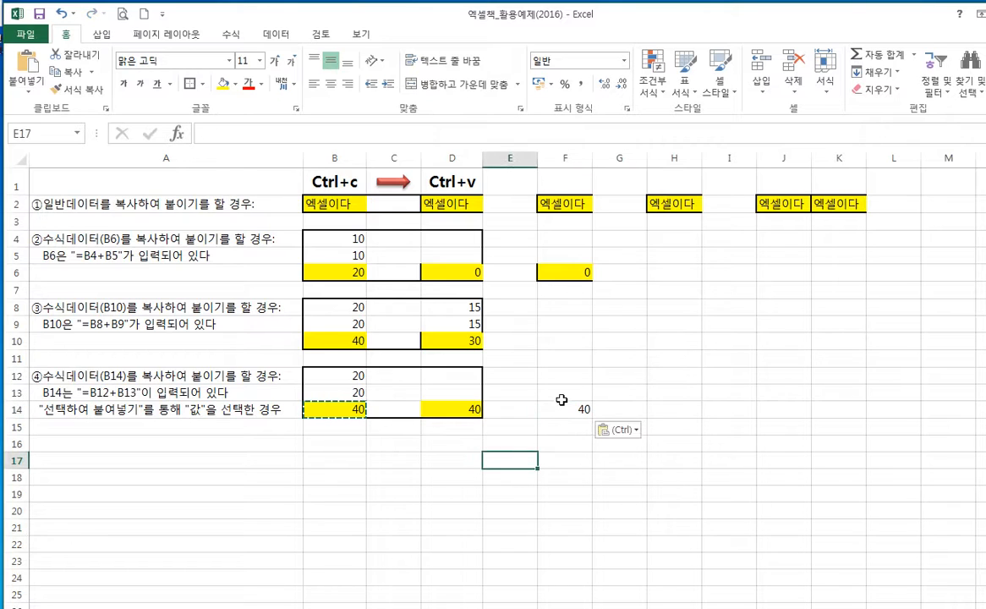
click(346, 409)
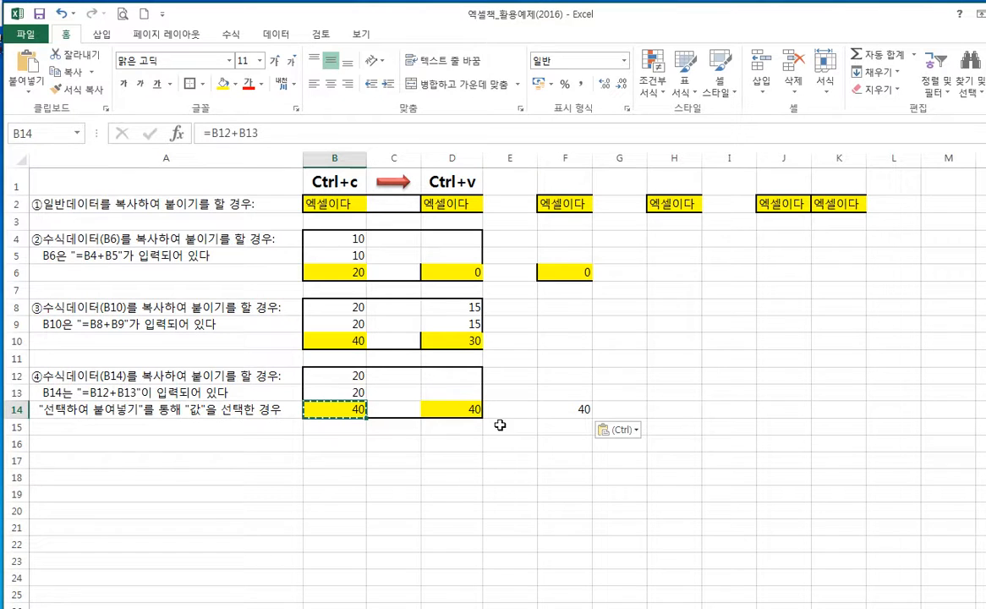
click(562, 409)
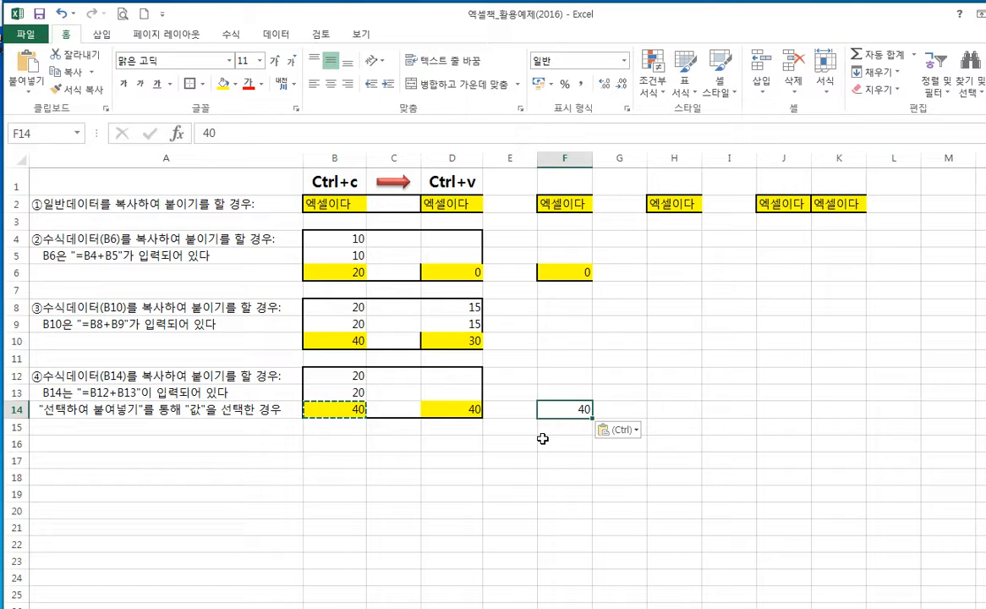
Paste only the formula of the copied B14 into H14, without its formatting
click(626, 410)
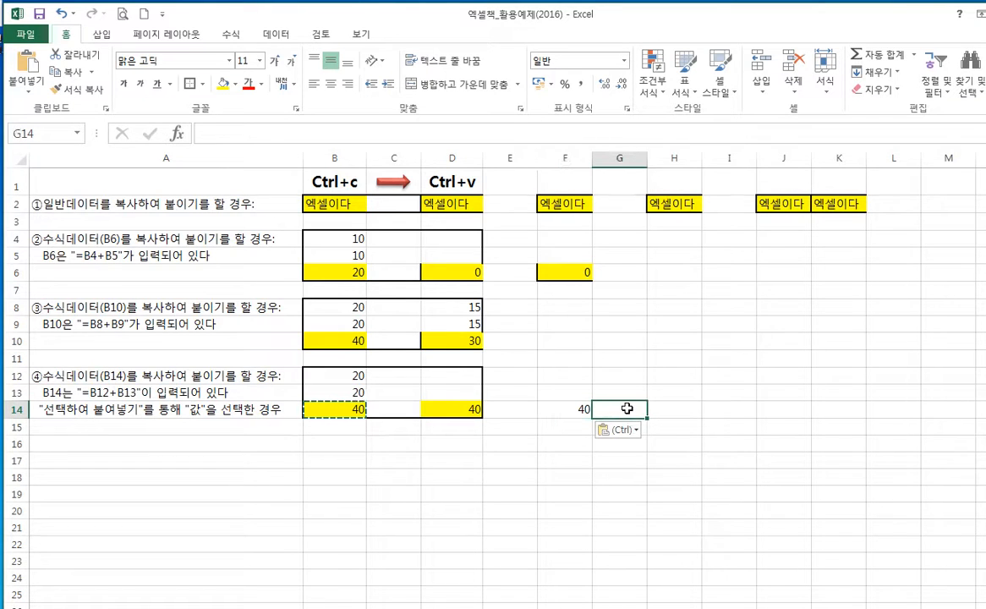
click(651, 409)
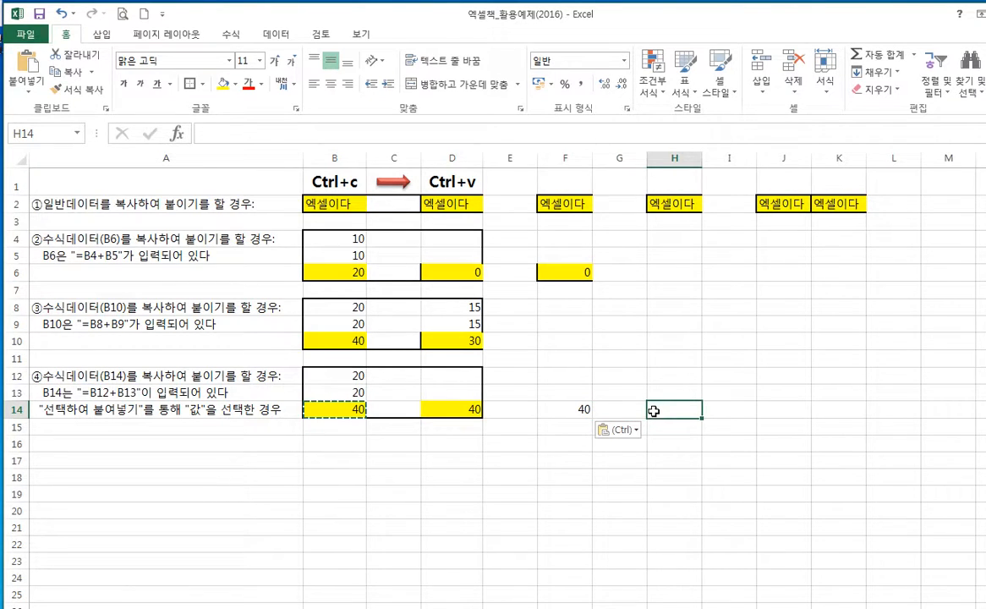
right_click(672, 411)
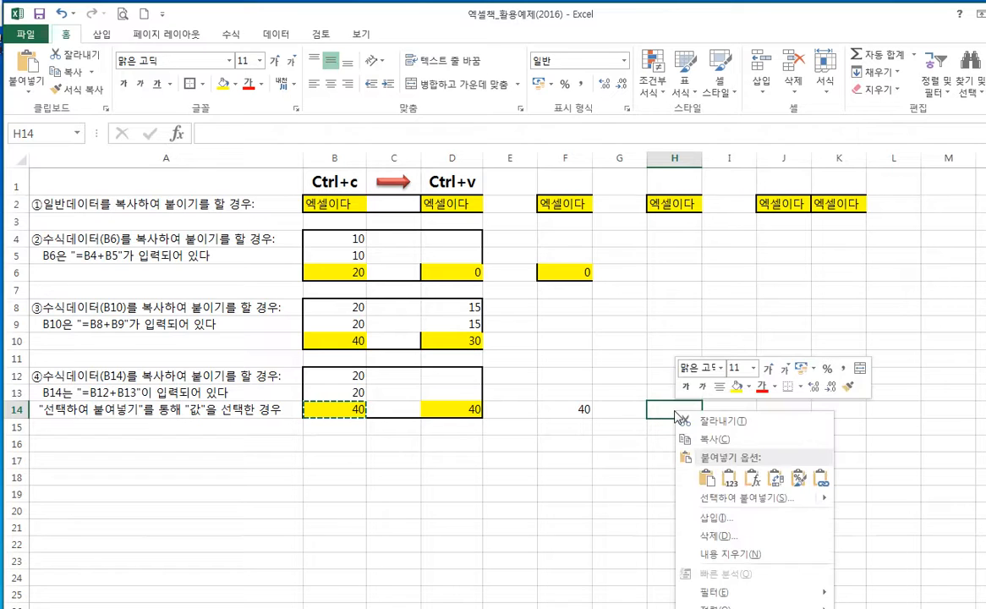
click(707, 479)
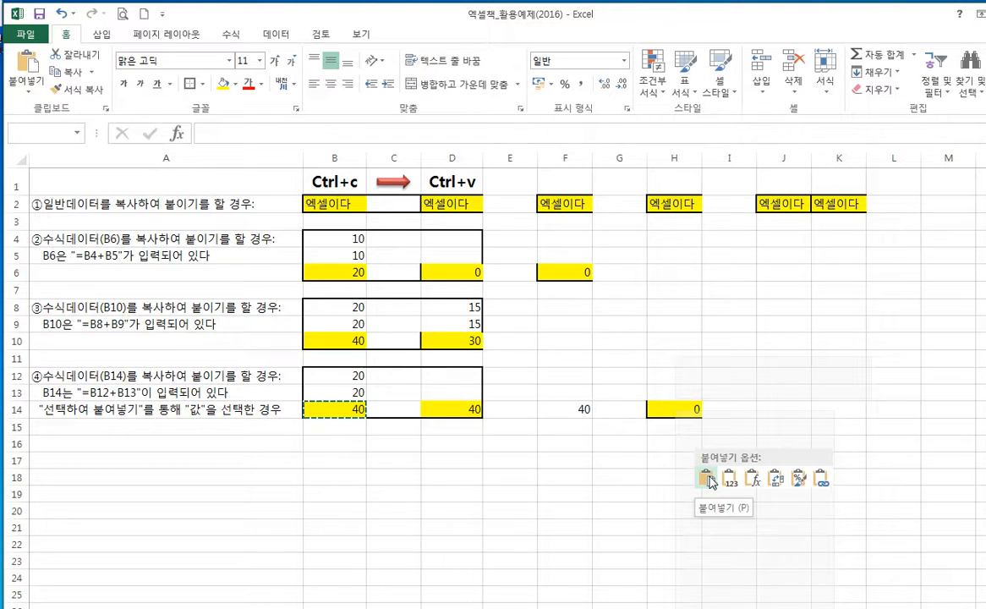
click(753, 479)
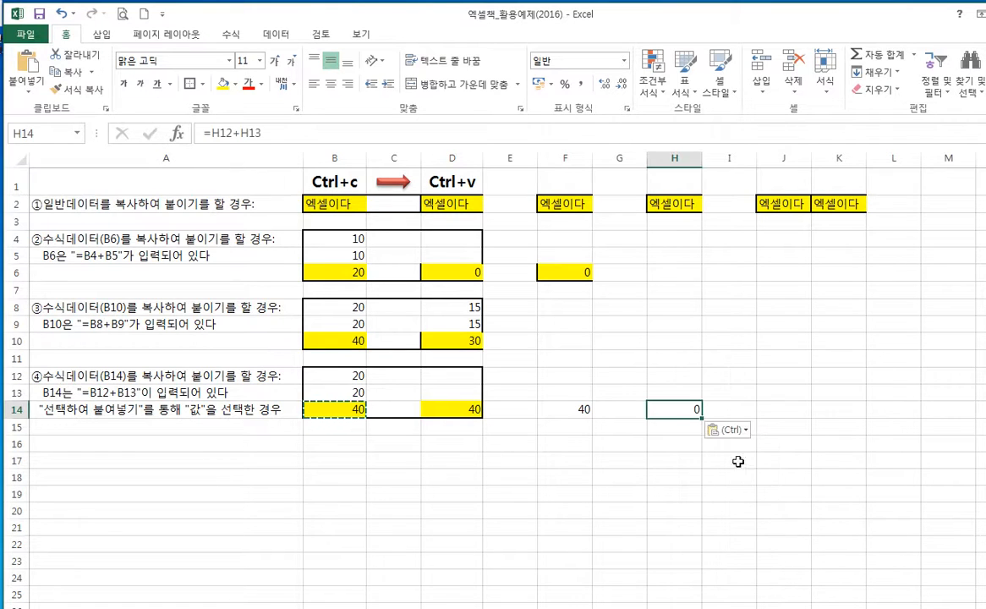
Check which cells the formula in H14 refers to and compare it with the content of D14
click(268, 133)
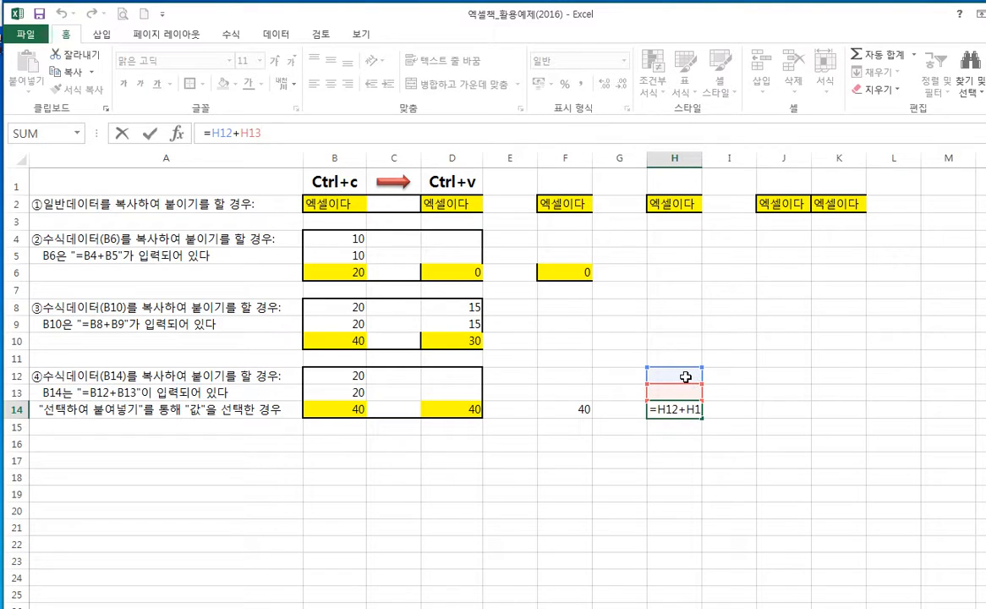
key(Return)
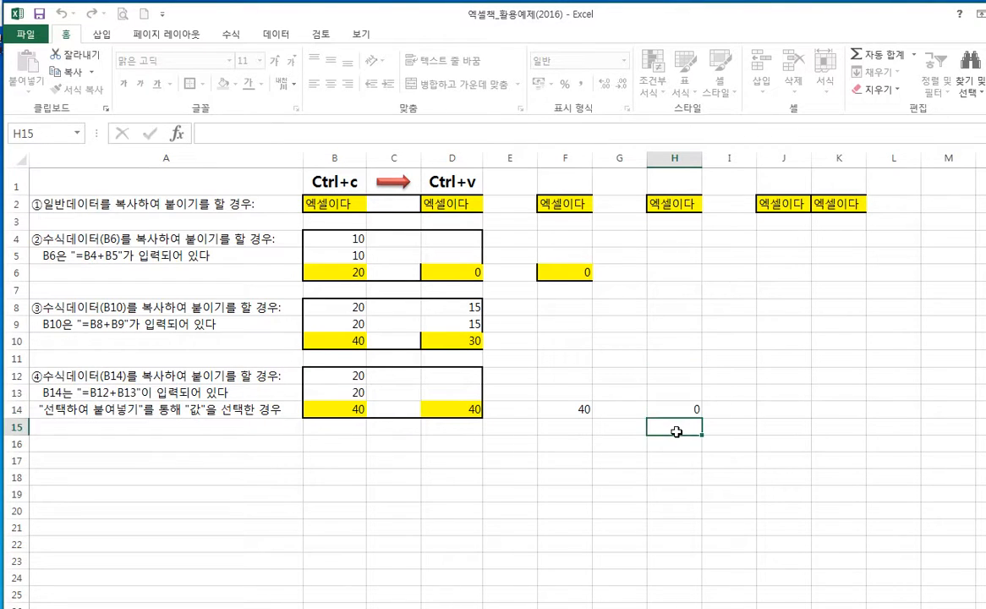
click(677, 412)
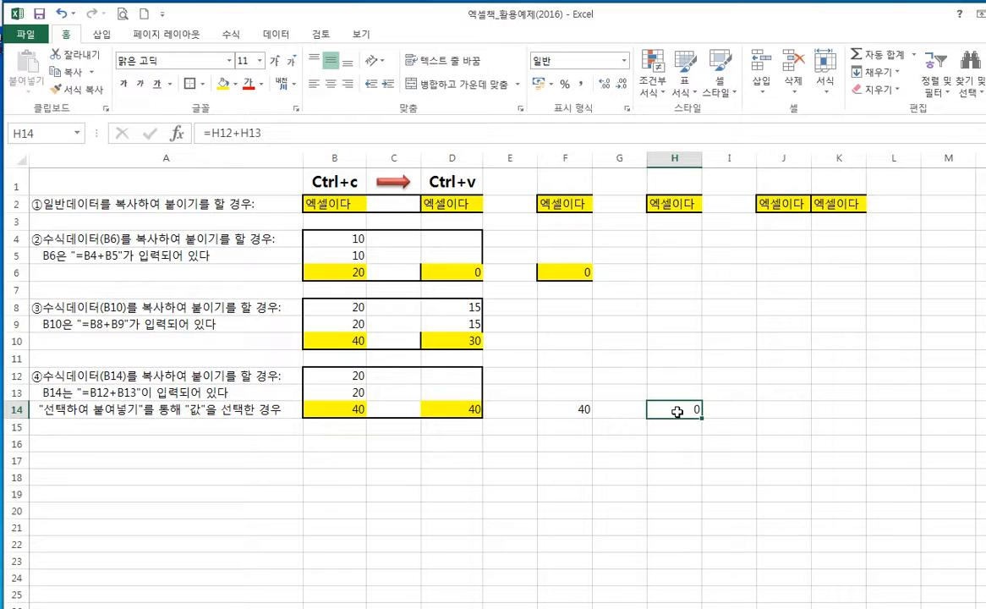
click(455, 406)
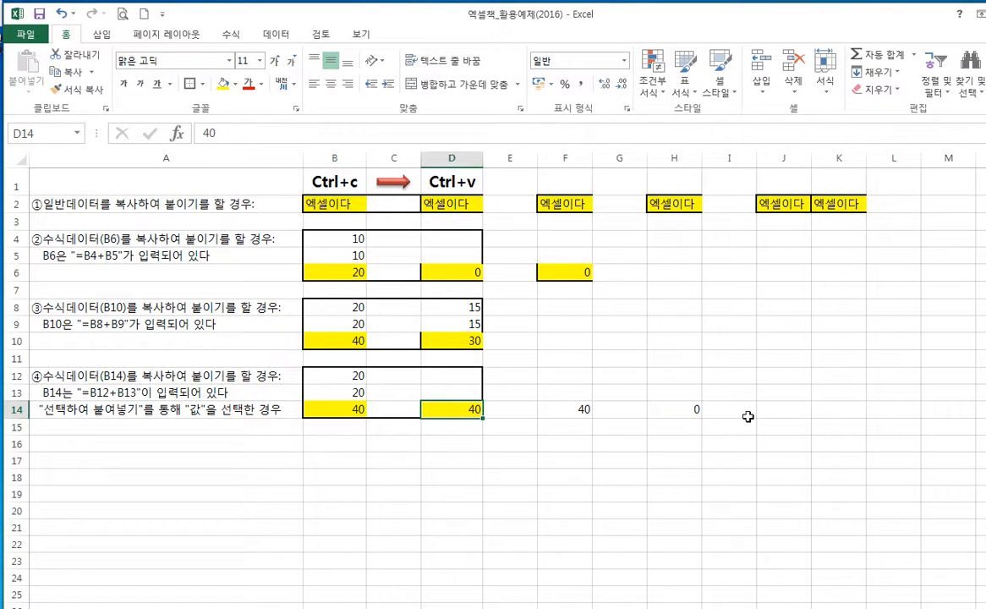
click(684, 412)
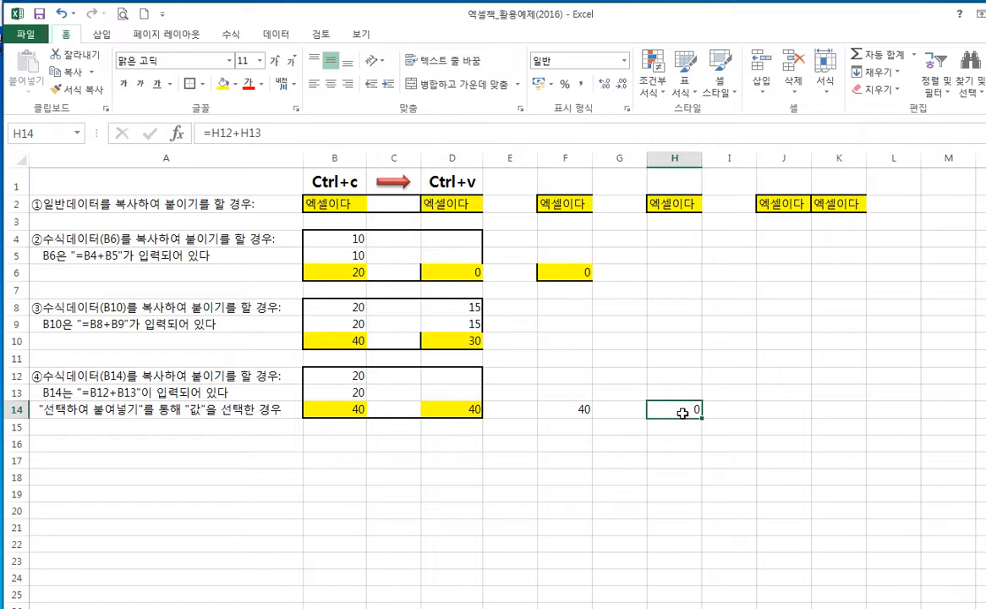
click(663, 443)
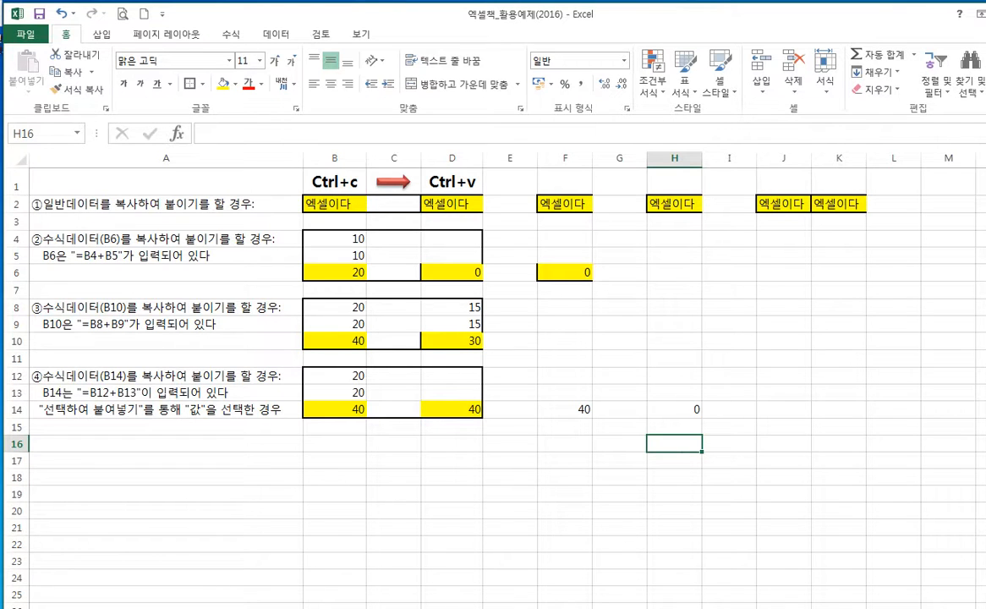
Switch to the sheet with the 상대참조 and 절대참조 tables and look at cell C3
key(ctrl+Page_Down)
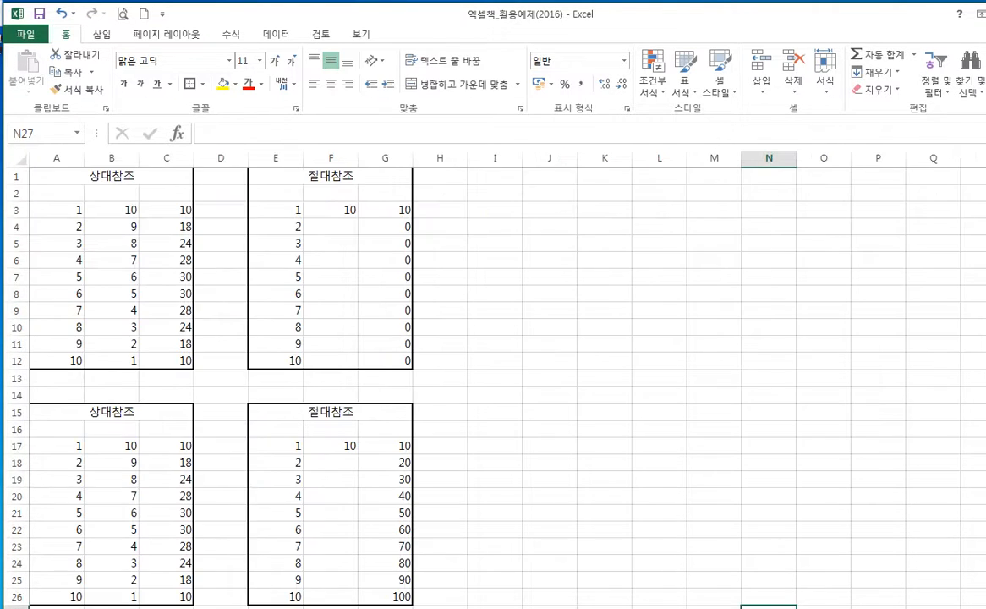
click(622, 441)
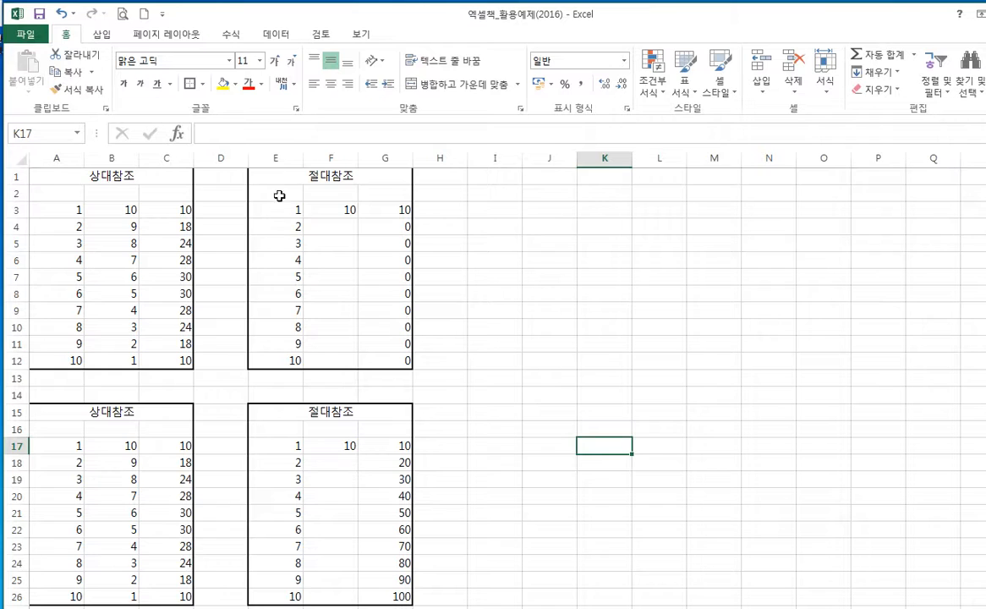
click(164, 207)
Enter the constant calculation =10*10 in I3 and reselect the cell to view its formula
click(500, 205)
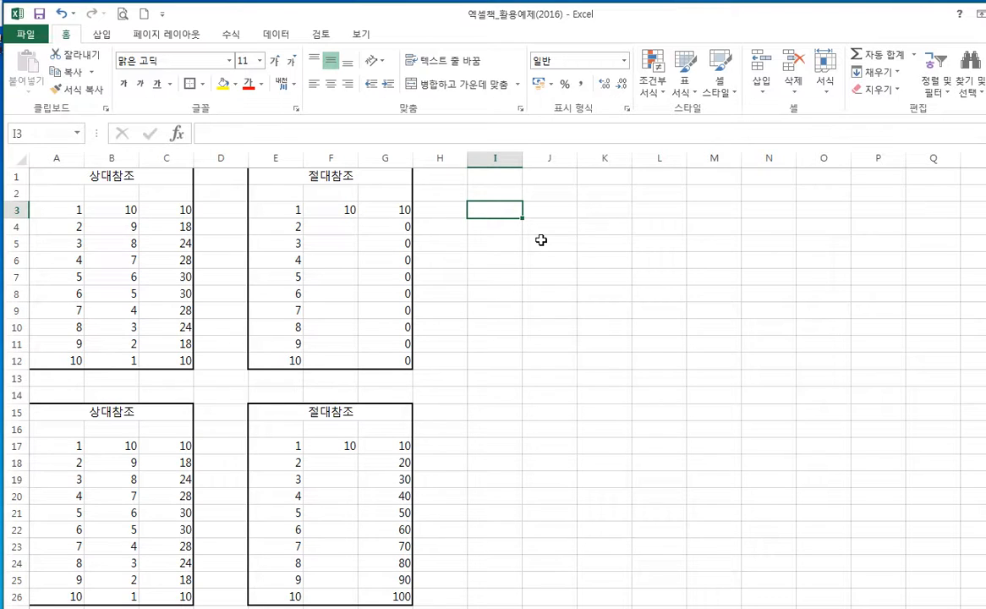
text(=)
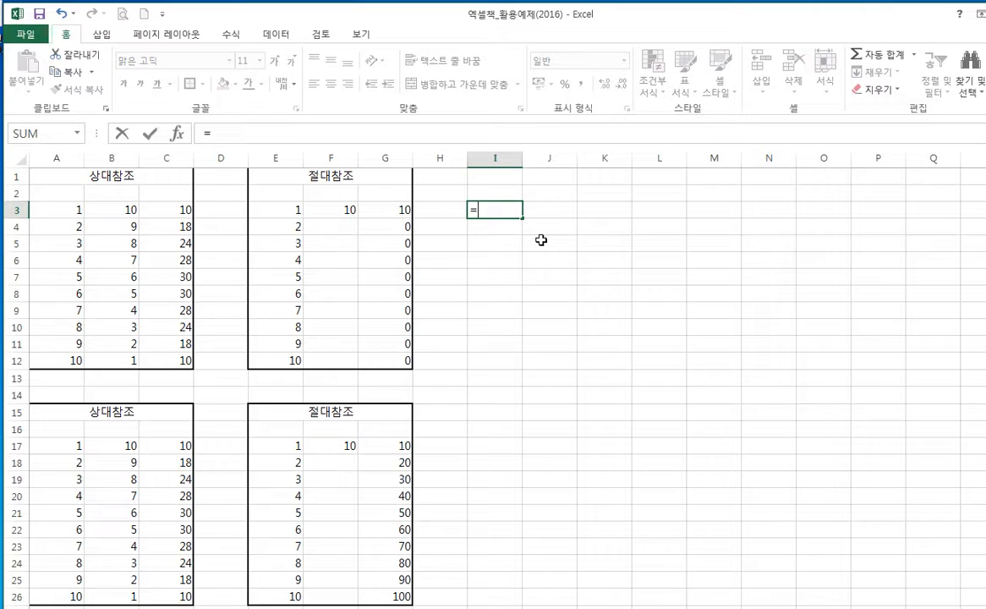
text(10*10)
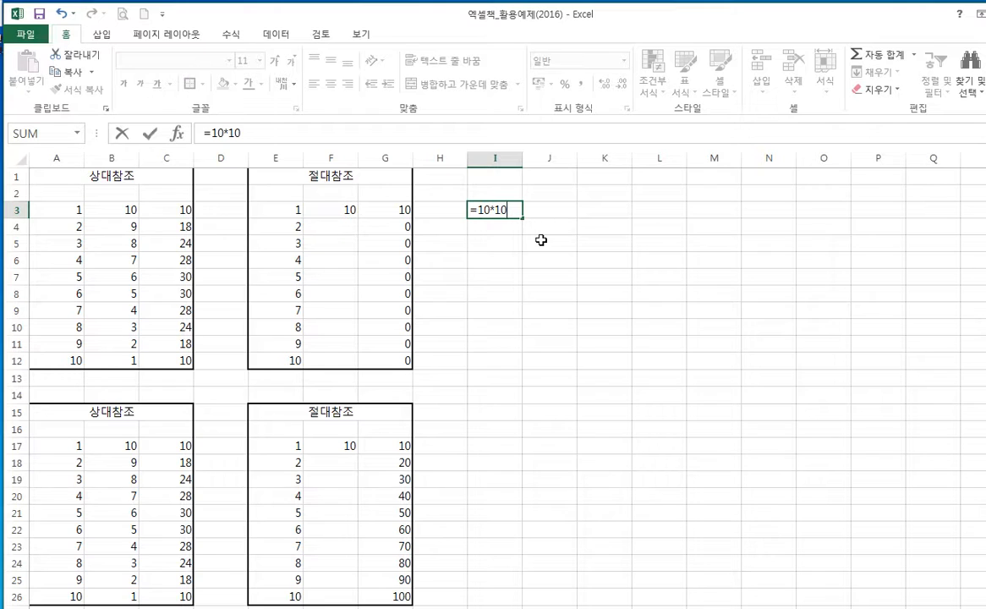
key(Return)
key(Up)
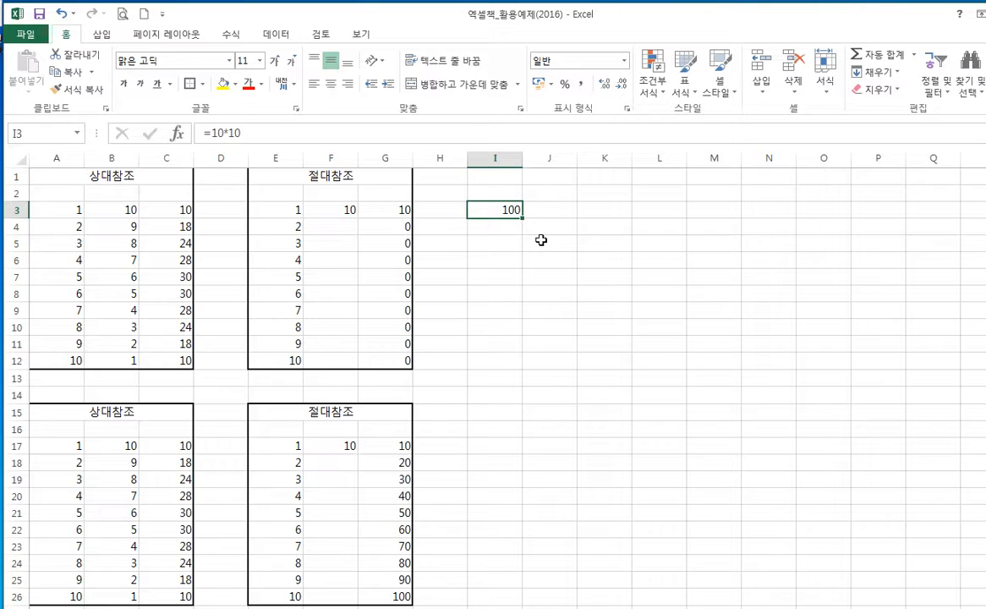
Enter the value 10 in both I4 and I5
key(Down)
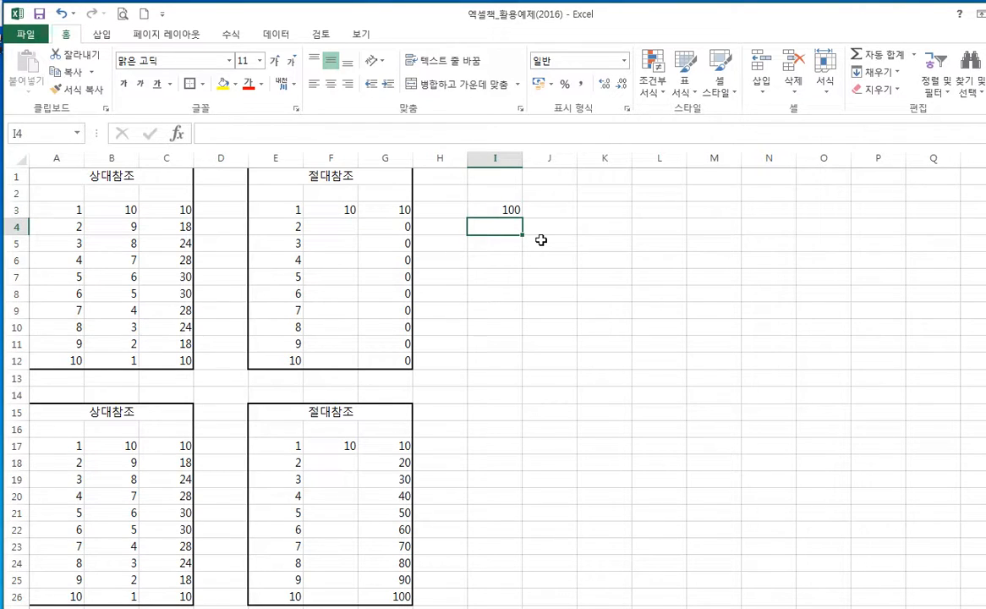
text(10)
key(Return)
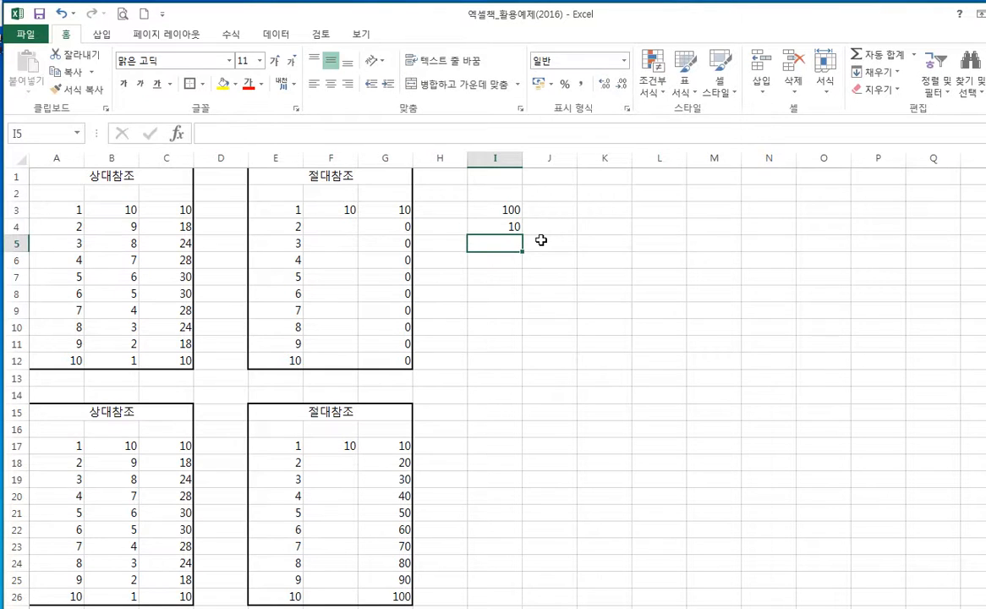
text(10)
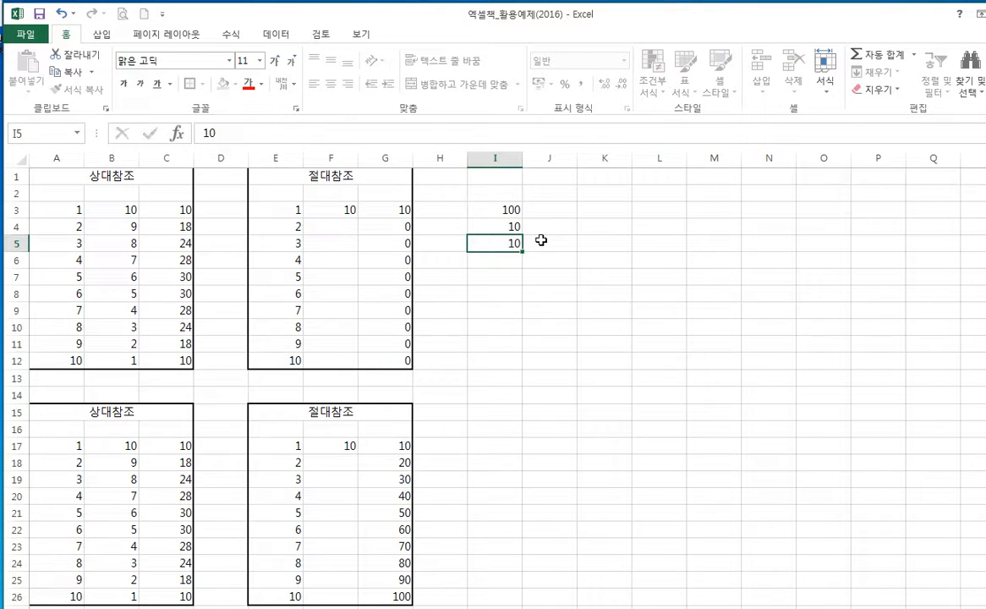
key(Return)
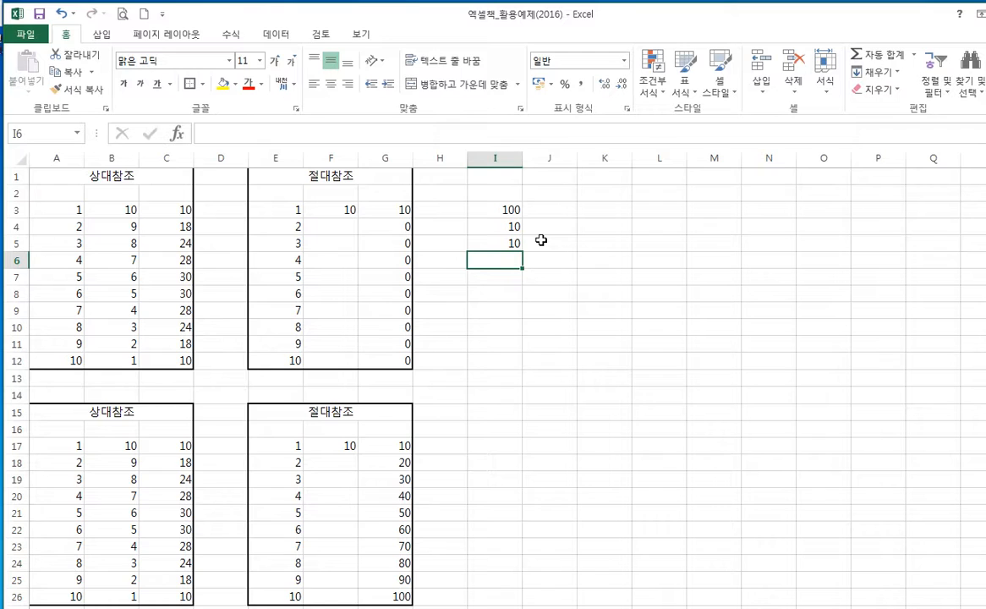
Multiply the two values by reference with =I4*I5 in I6, check that formula and select I4
text(=)
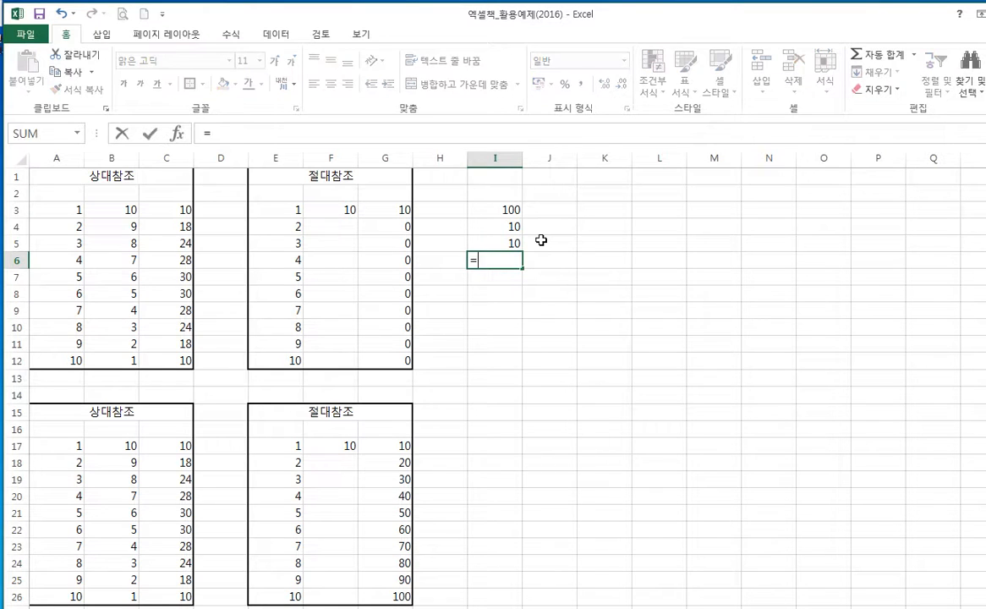
click(498, 227)
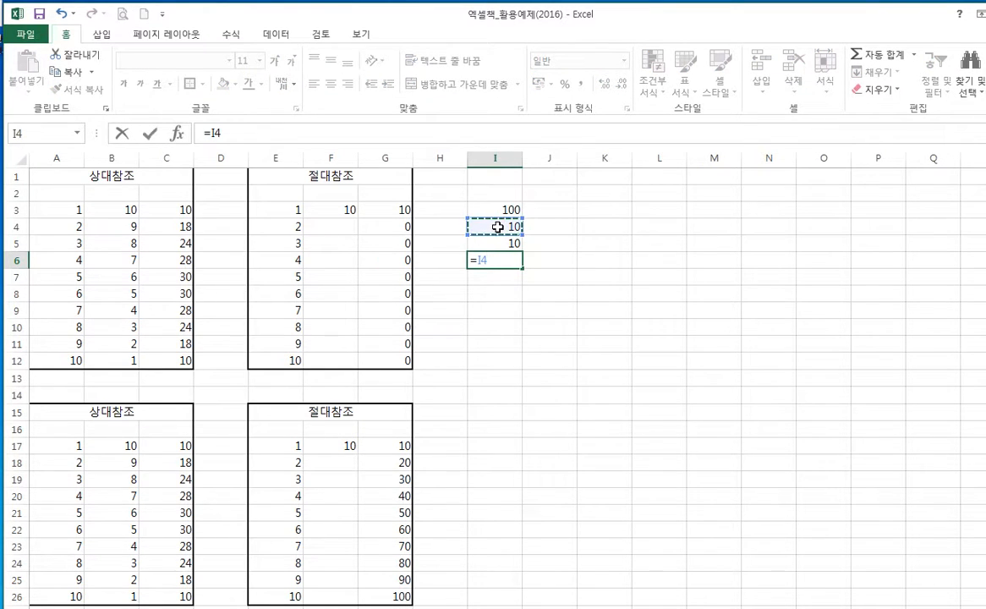
text(*)
click(500, 242)
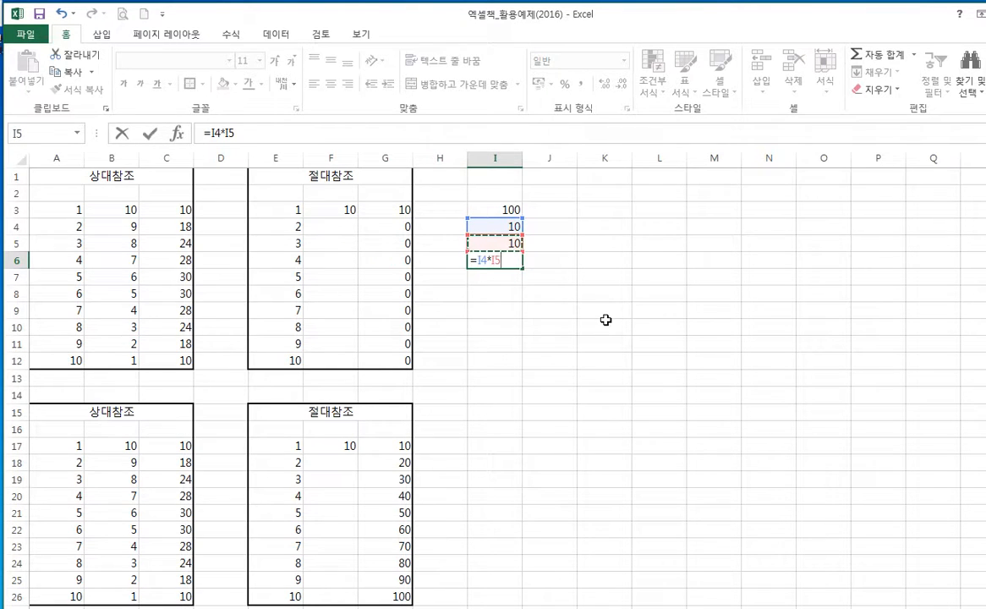
key(Return)
key(Up)
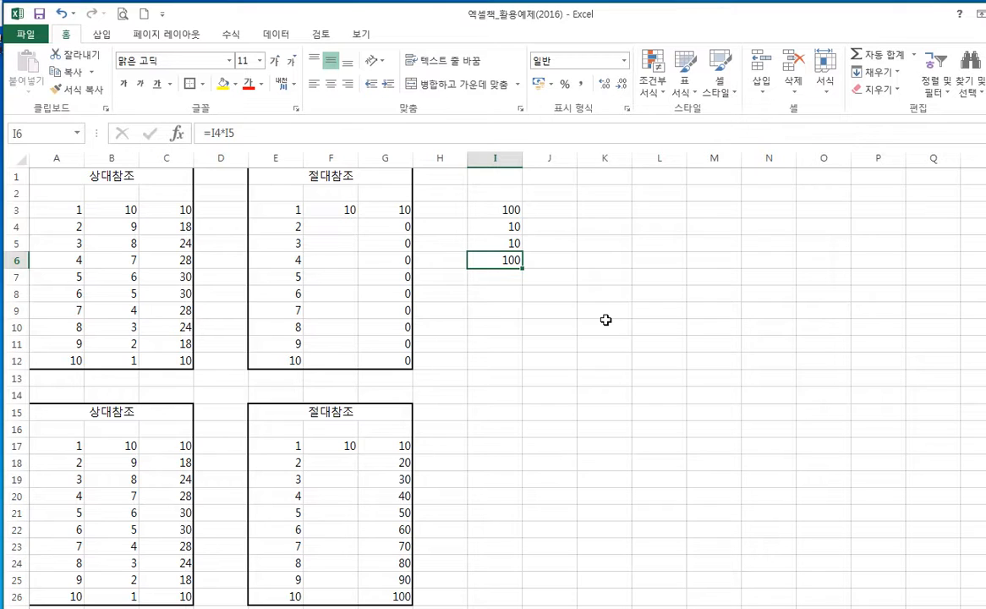
key(Up)
key(Up)
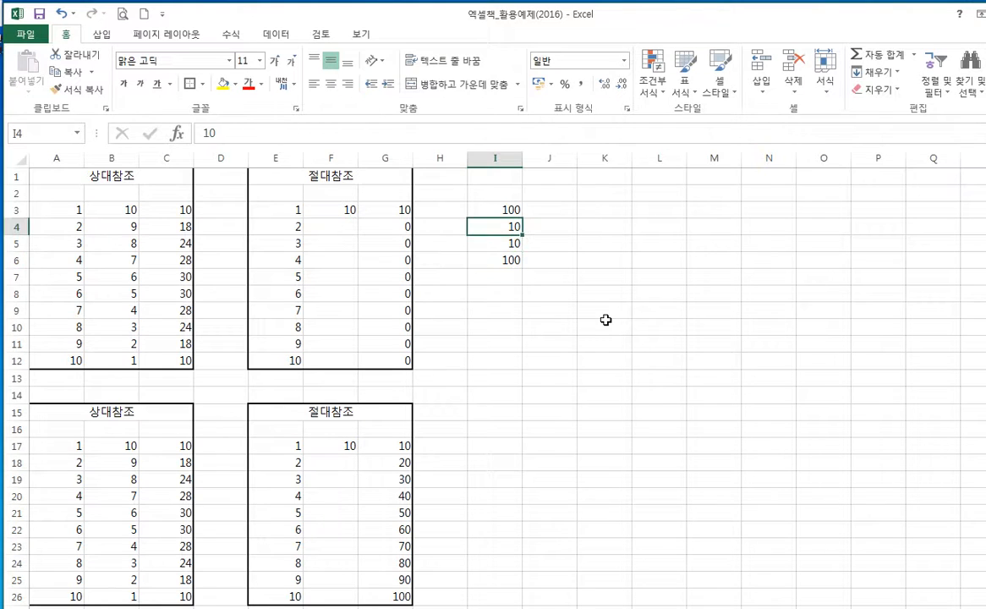
Move from I4 to I6 and view the reference formula behind its product
key(Right)
key(Down)
key(Down)
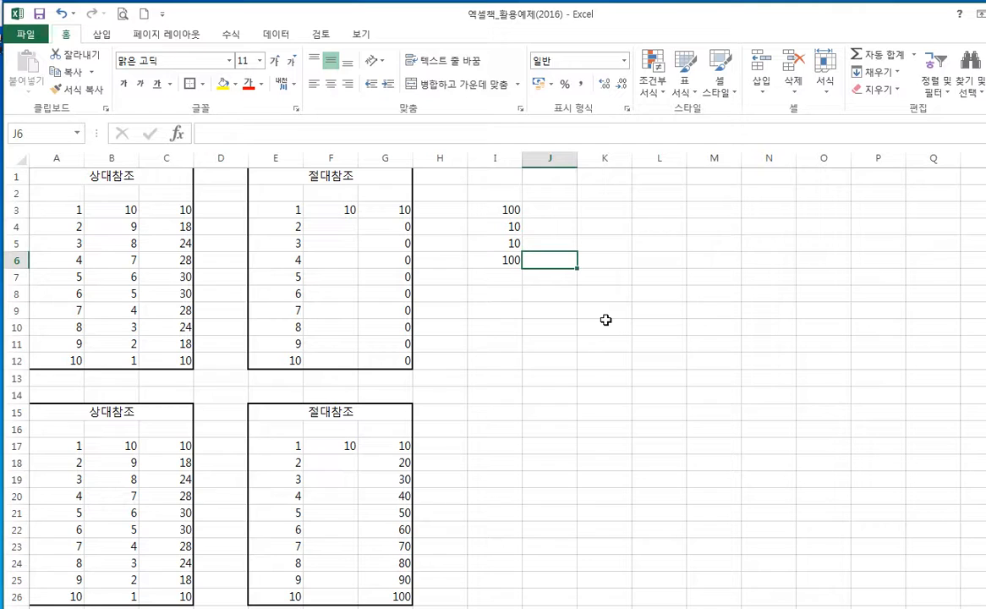
key(Left)
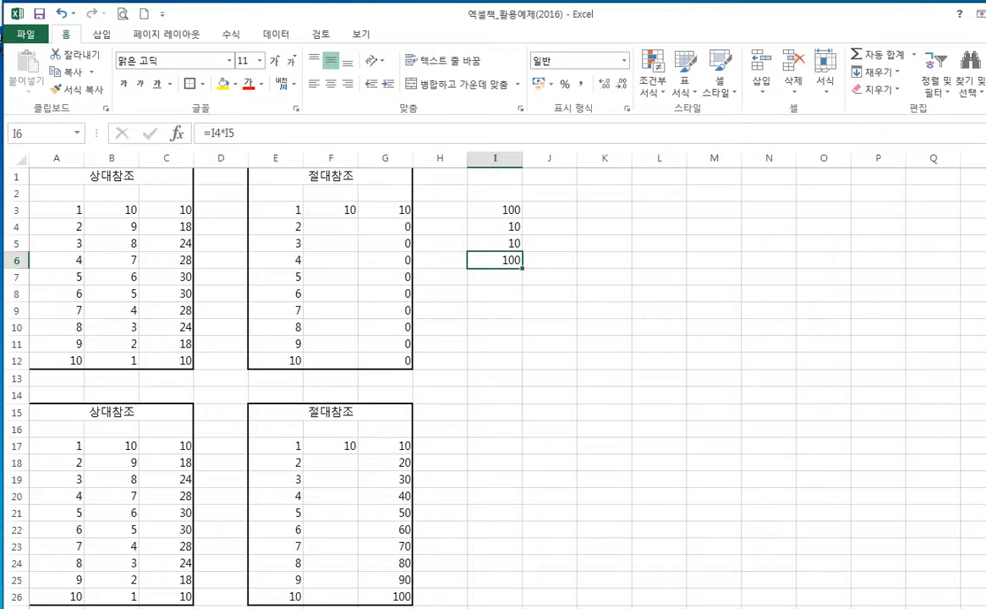
Switch to the 여행계획서 sheet and clear the 금액 column contents in E6:E13
click(347, 607)
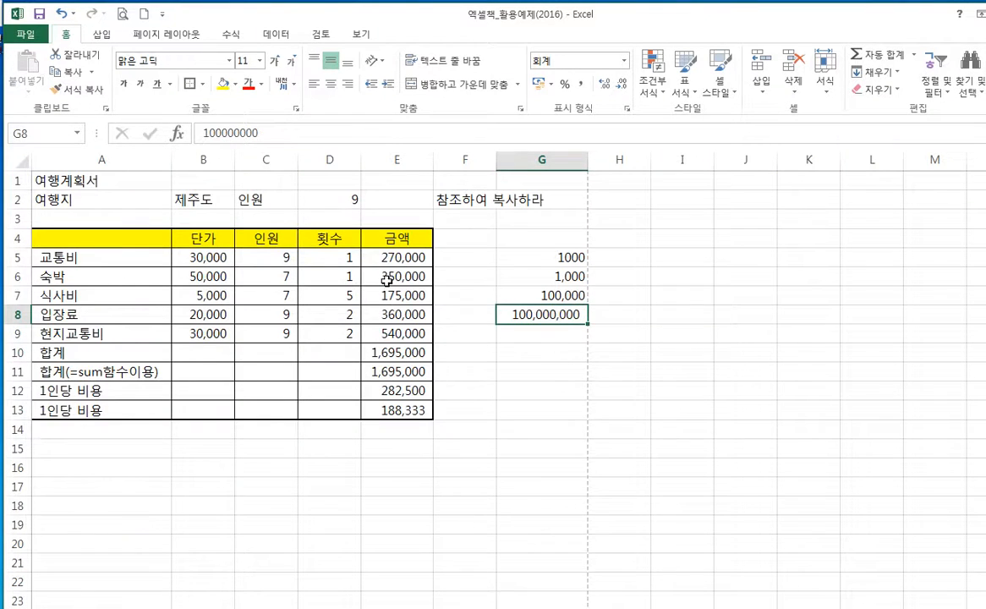
drag(387, 281, 378, 407)
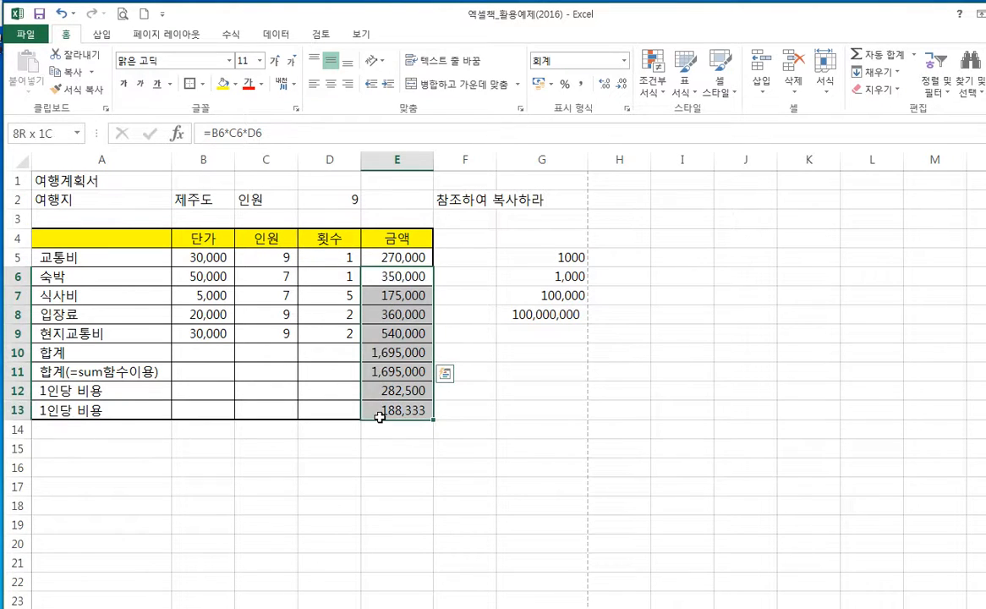
key(Delete)
Fill the 교통비 amount formula in E5 down to E9 and check the copied formulas in E6 to E9
click(418, 261)
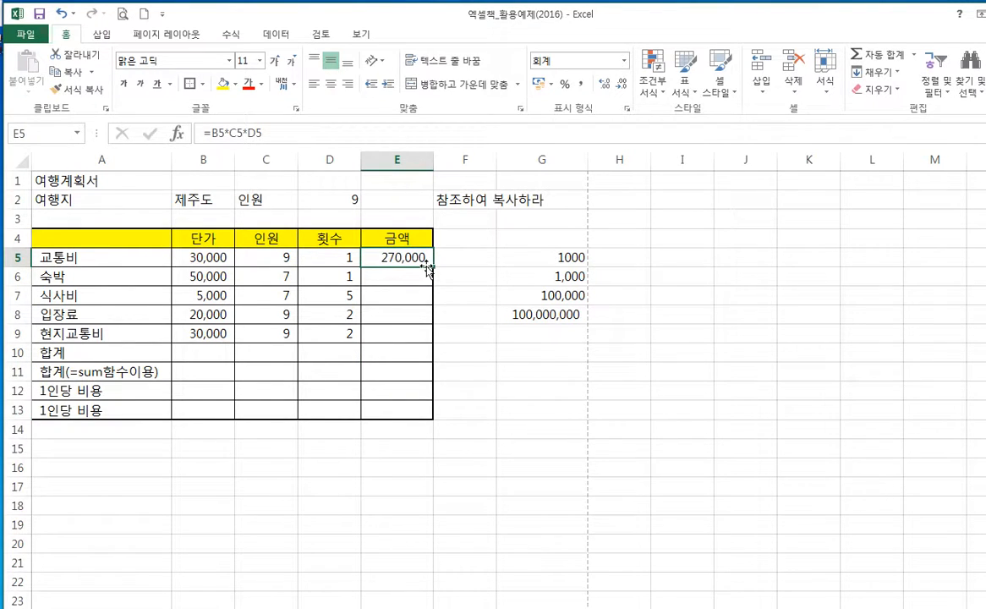
drag(431, 266, 421, 340)
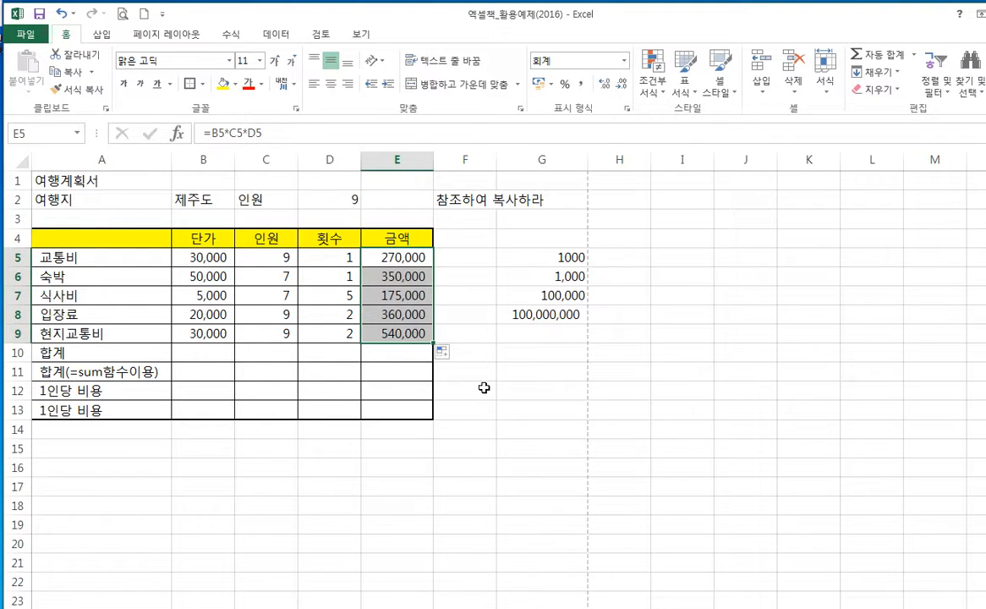
click(394, 273)
click(394, 296)
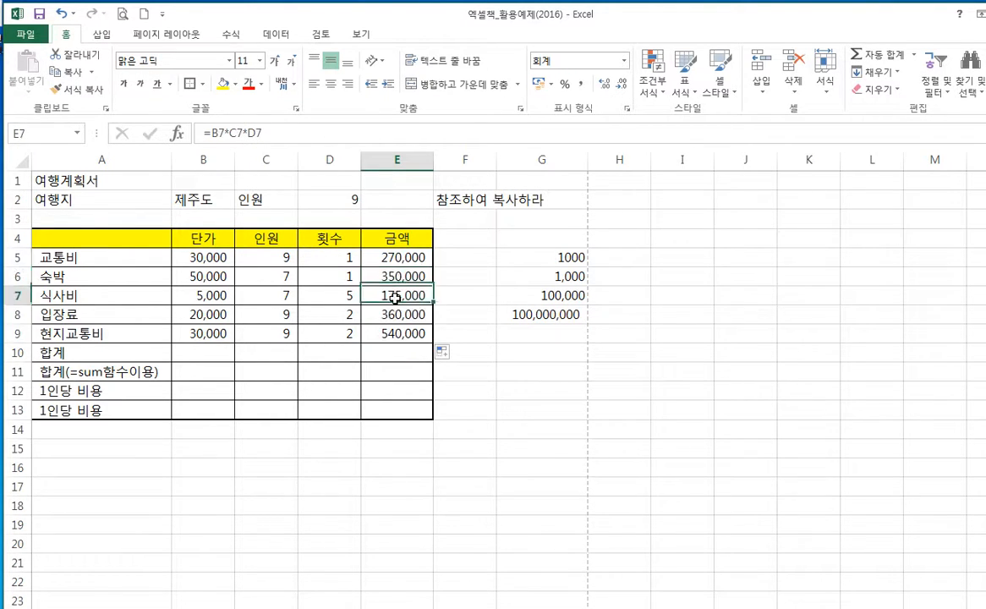
click(393, 316)
click(392, 334)
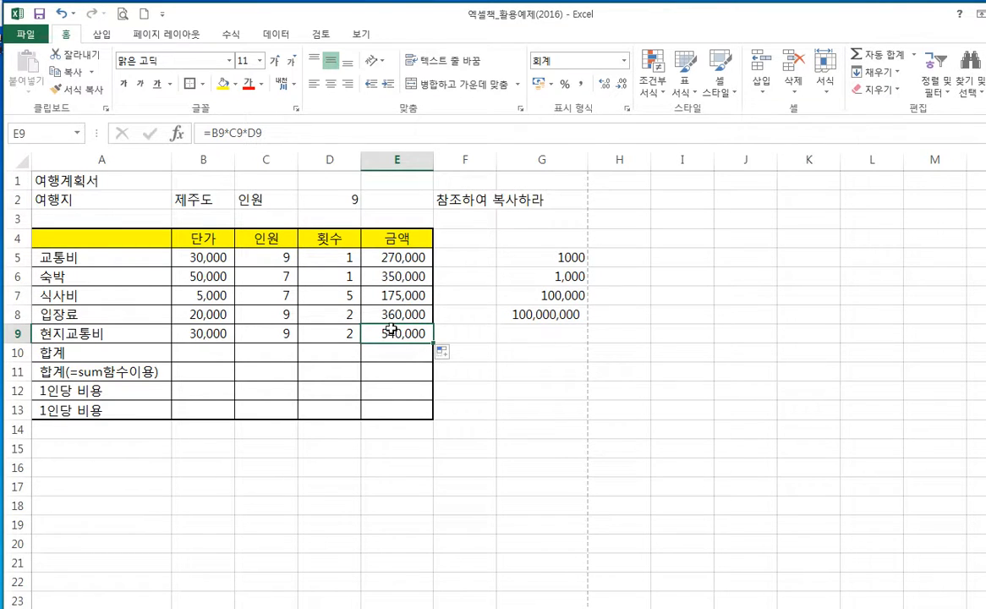
Compare the cell references in the 금액 formulas of E5, E6, E8 and E9
click(395, 259)
click(273, 136)
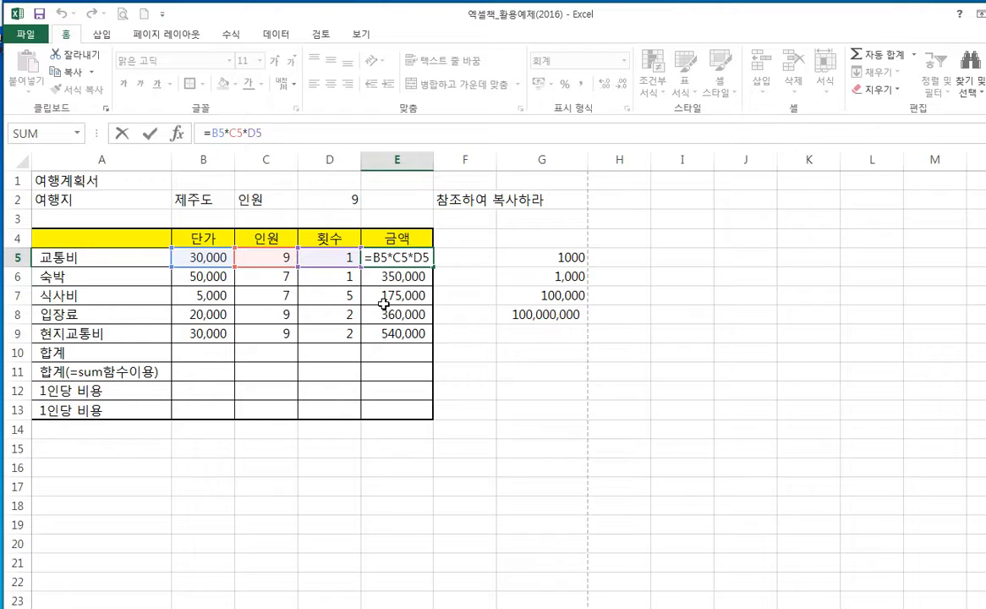
click(391, 276)
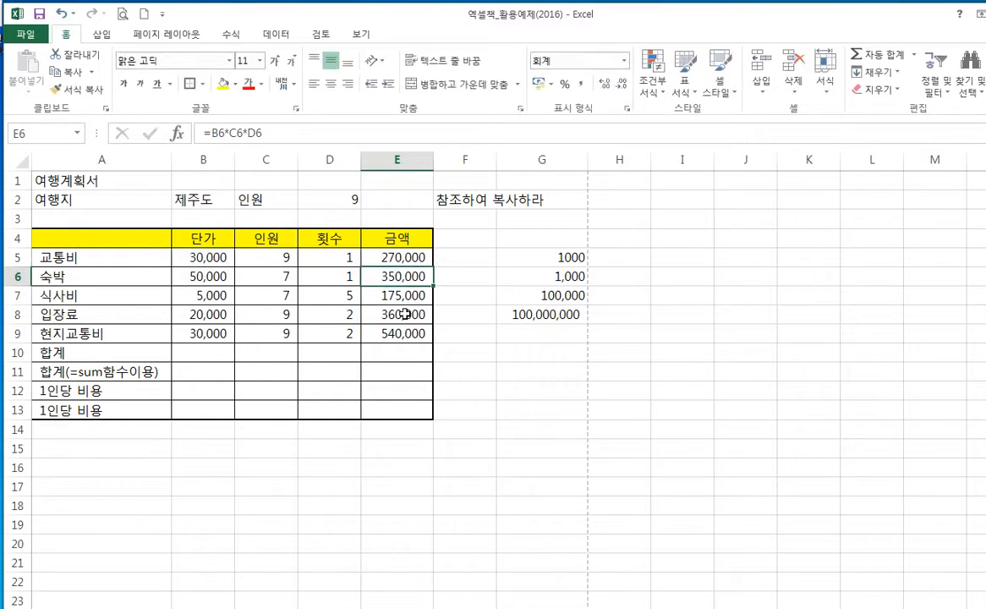
click(402, 314)
click(408, 334)
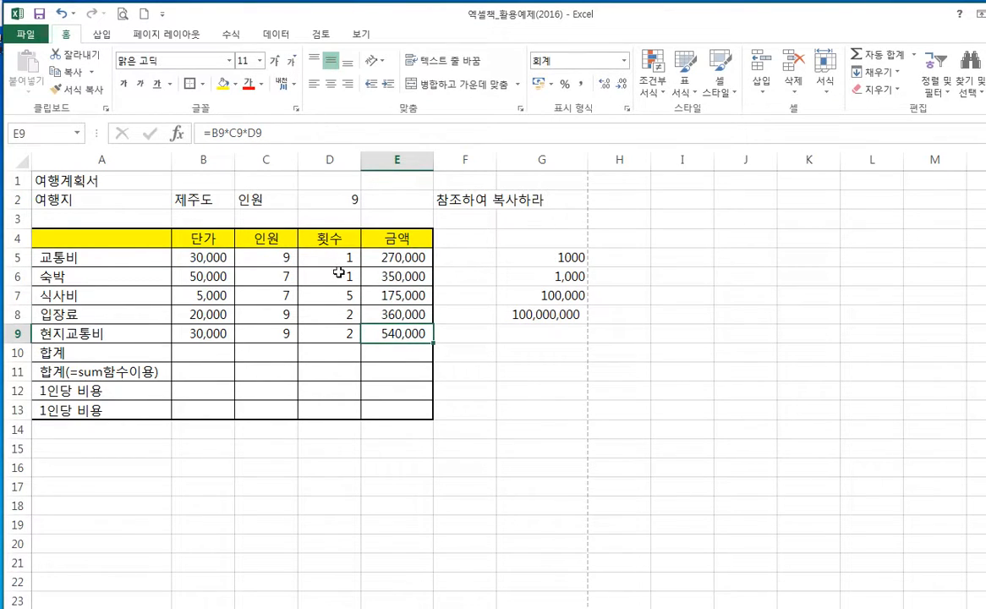
click(288, 133)
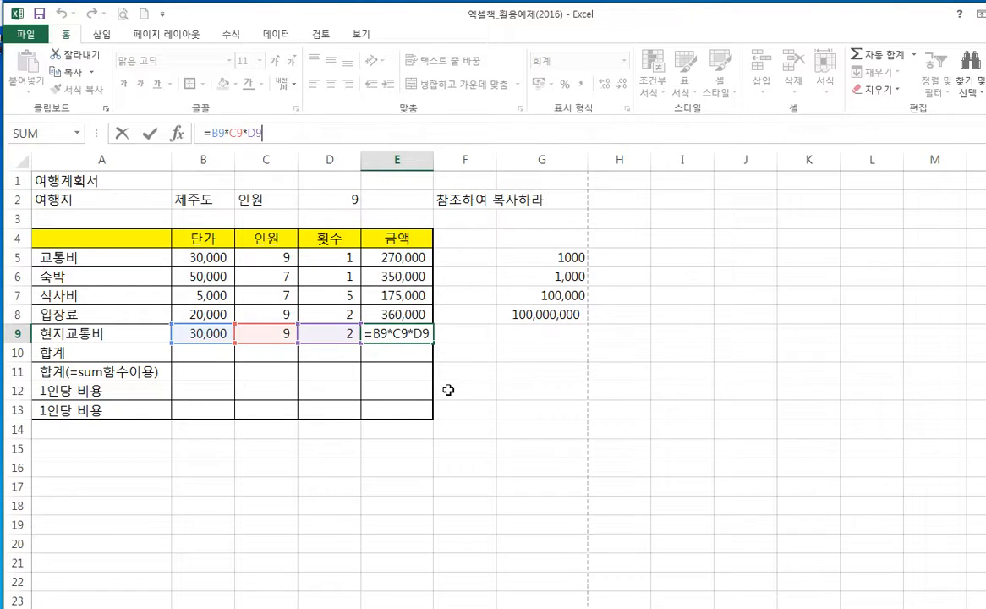
Review the 교통비 source cells B5, C5 and D5, and refill the E5 formula down to E9
click(405, 257)
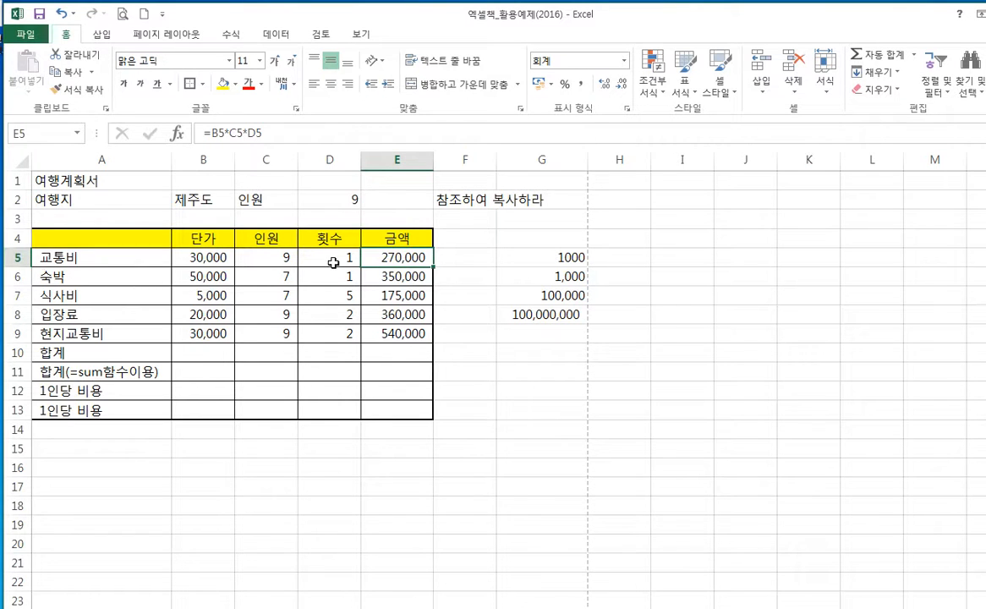
click(204, 257)
click(287, 260)
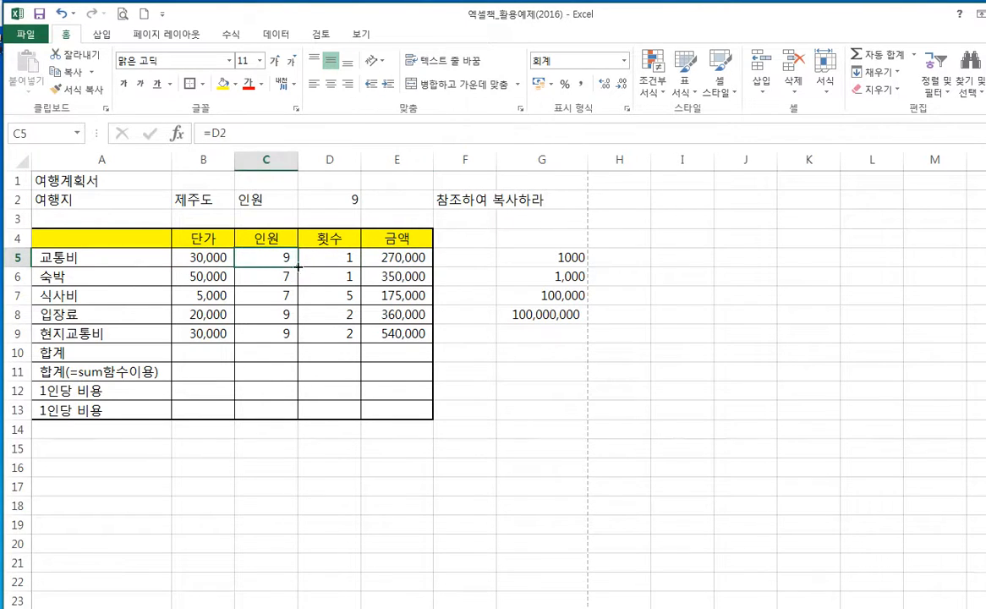
click(324, 257)
click(392, 257)
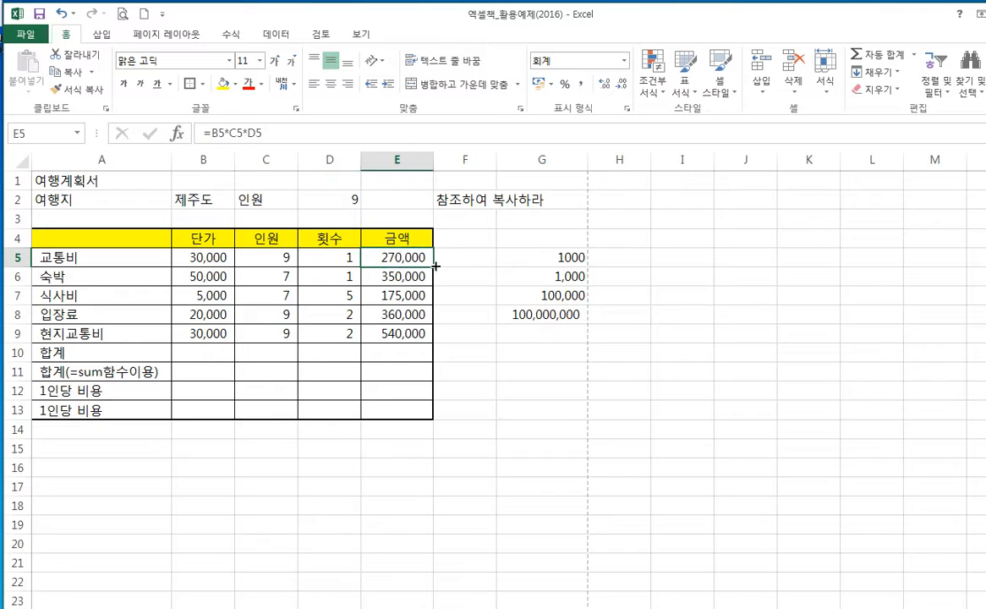
drag(421, 258, 421, 335)
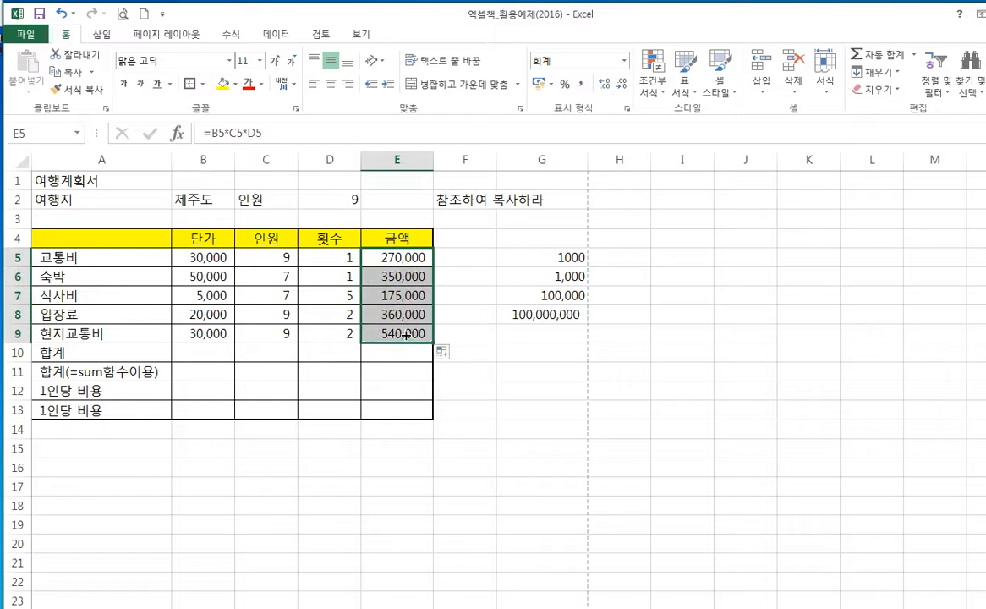
Look over the 단가, 인원 and 횟수 source values in rows 6 to 9 and the formula in E6
click(196, 276)
drag(197, 276, 339, 308)
click(339, 340)
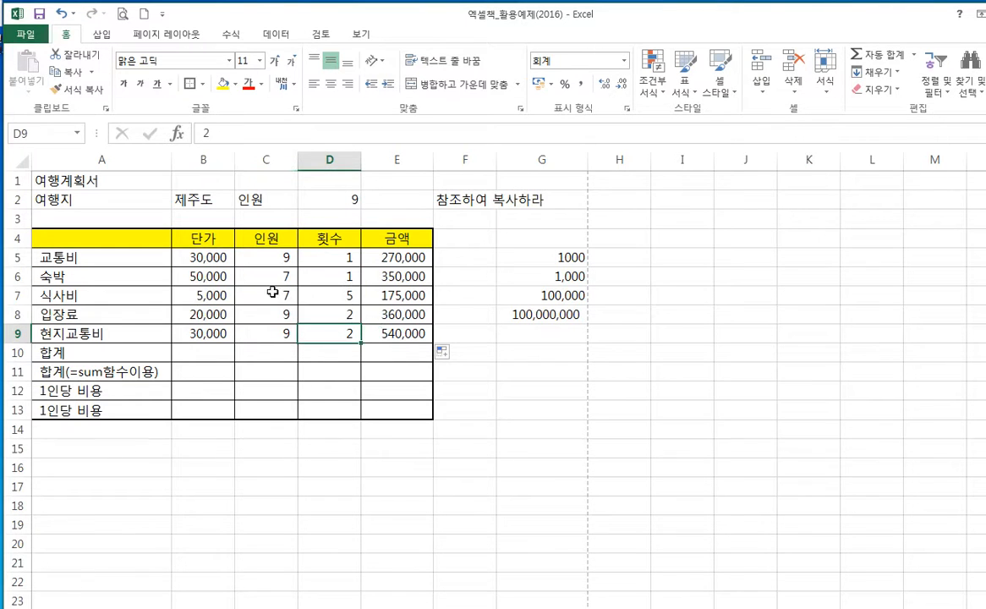
click(15, 277)
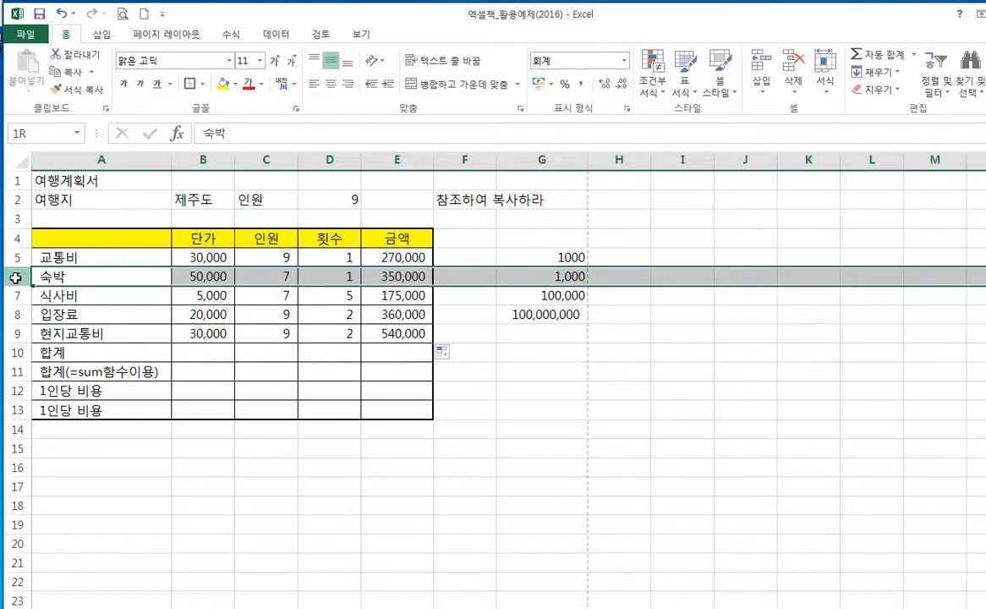
drag(12, 283, 18, 336)
click(428, 279)
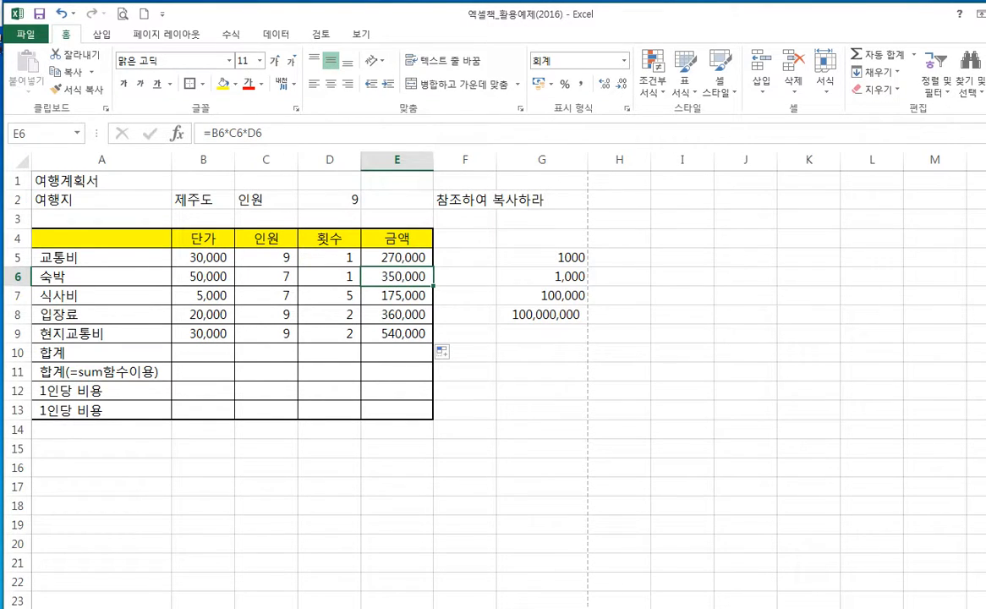
Return to the 상대참조 and 절대참조 sheet and examine which cells the formula in C3 references
key(ctrl+Page_Down)
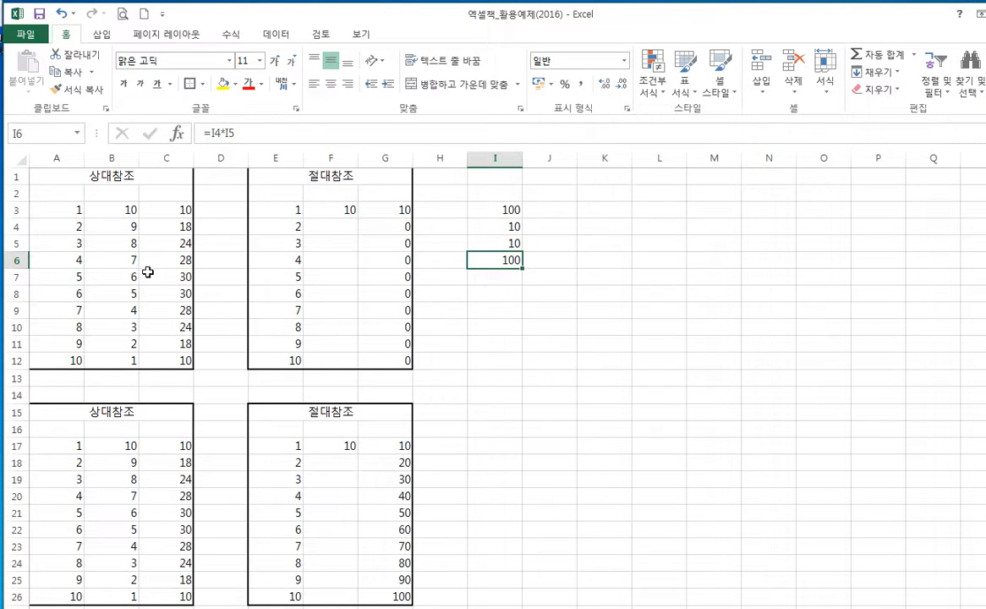
click(154, 209)
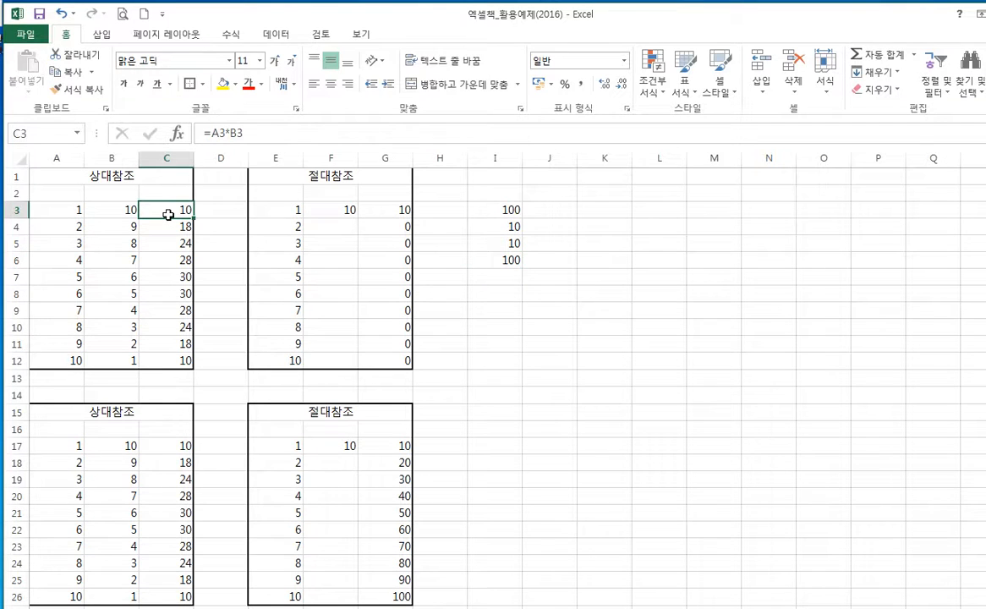
click(242, 133)
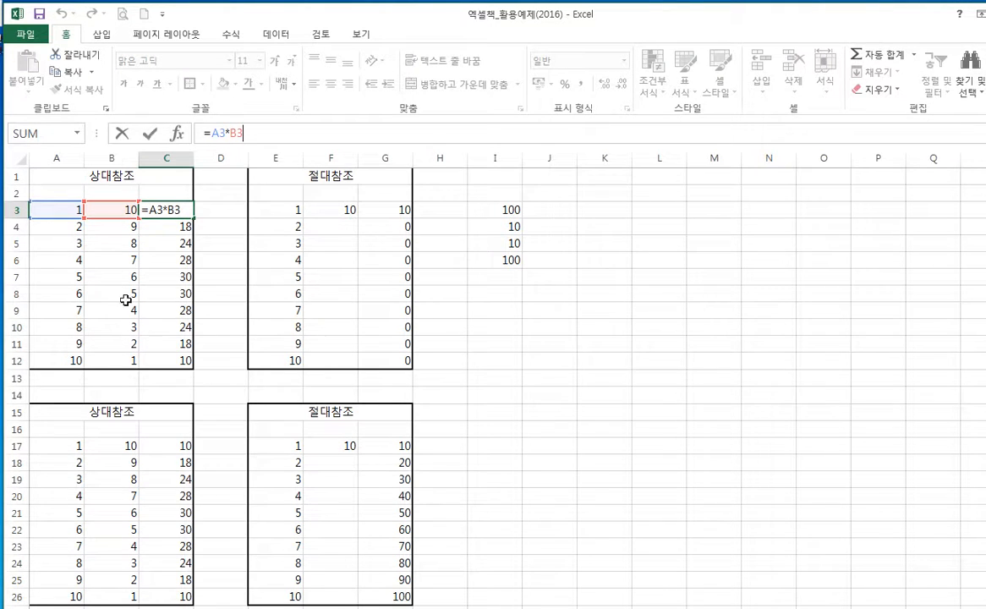
click(205, 211)
Fill the C3 formula down to C12 in the upper 상대참조 table and check the copied formulas in C8, C10 and C12
click(169, 206)
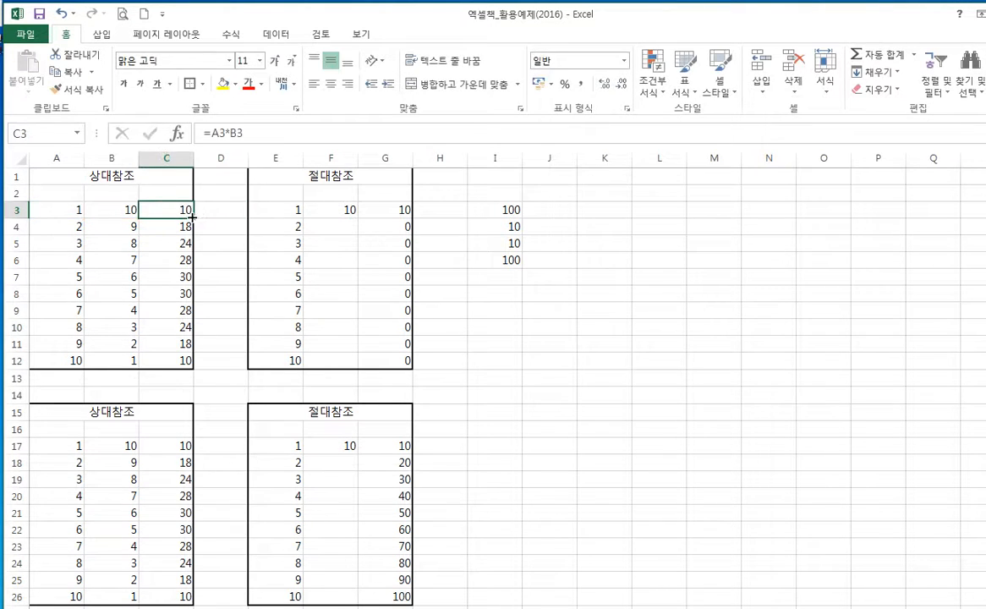
drag(193, 217, 188, 365)
click(212, 312)
click(163, 294)
click(156, 328)
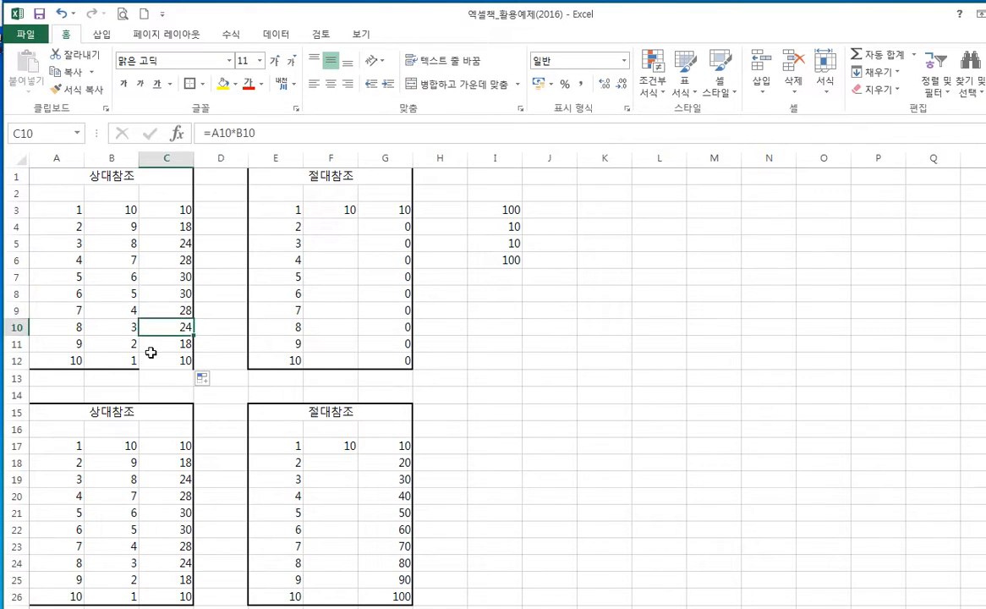
click(154, 361)
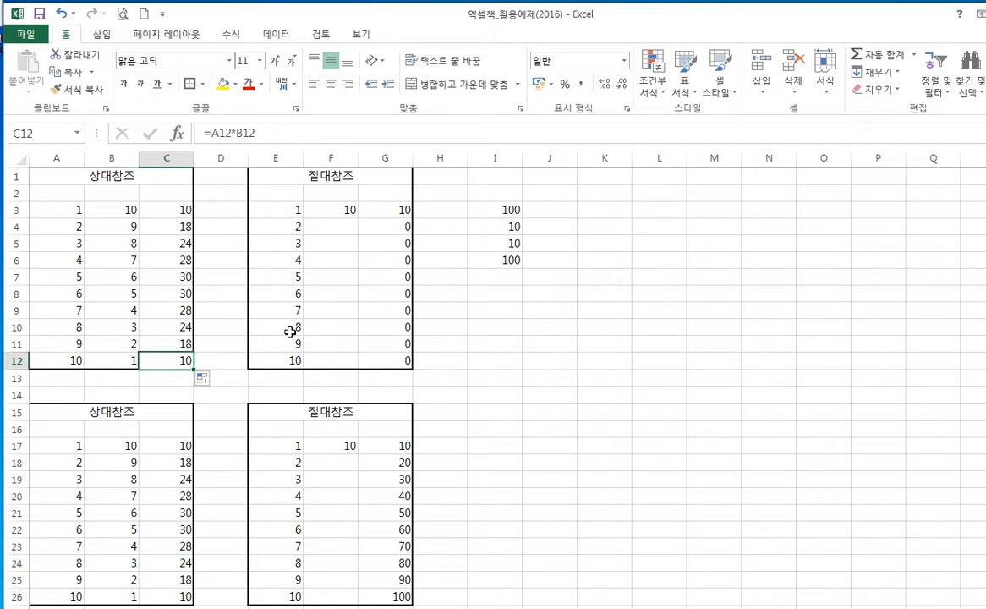
Examine the formula in G3 of the upper 절대참조 table and its referenced cell F3, leaving the formula unedited
click(379, 212)
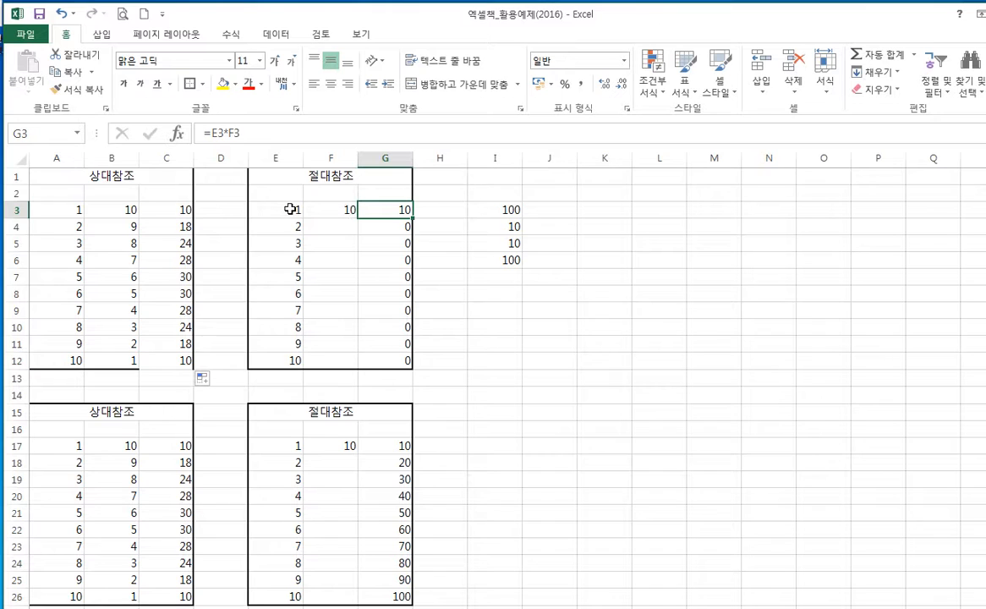
click(326, 209)
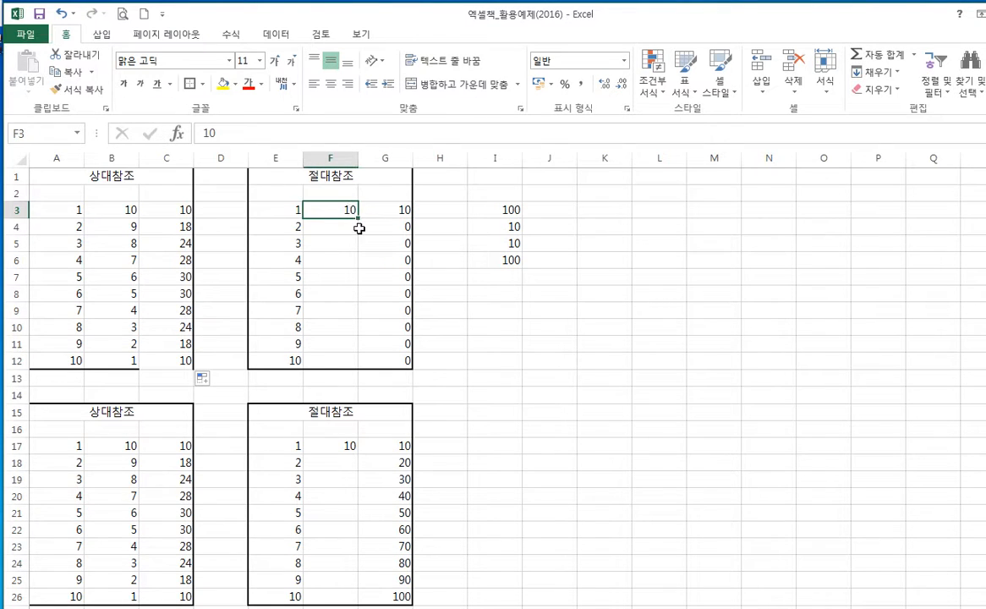
click(385, 210)
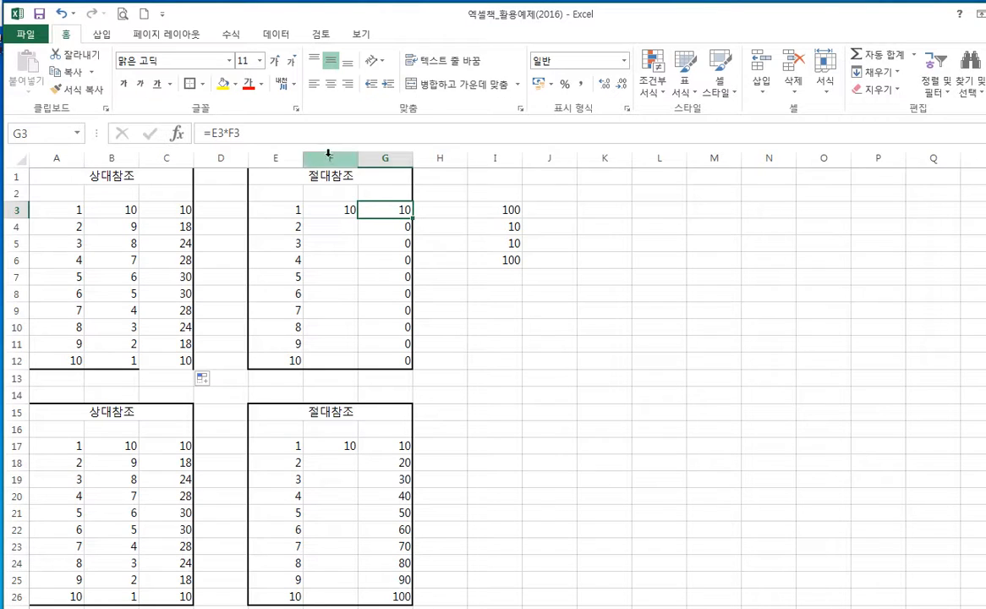
click(283, 133)
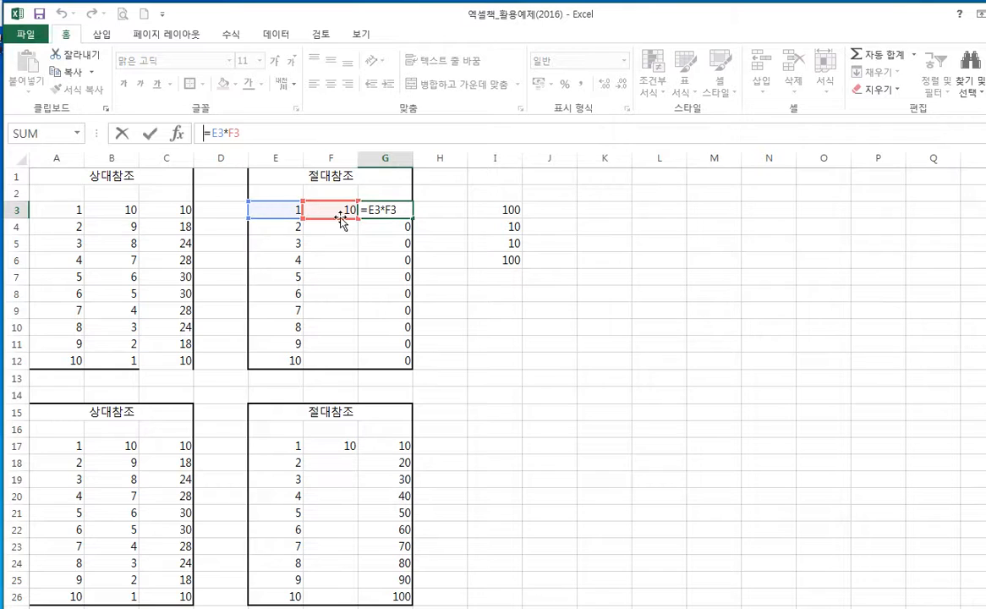
click(441, 210)
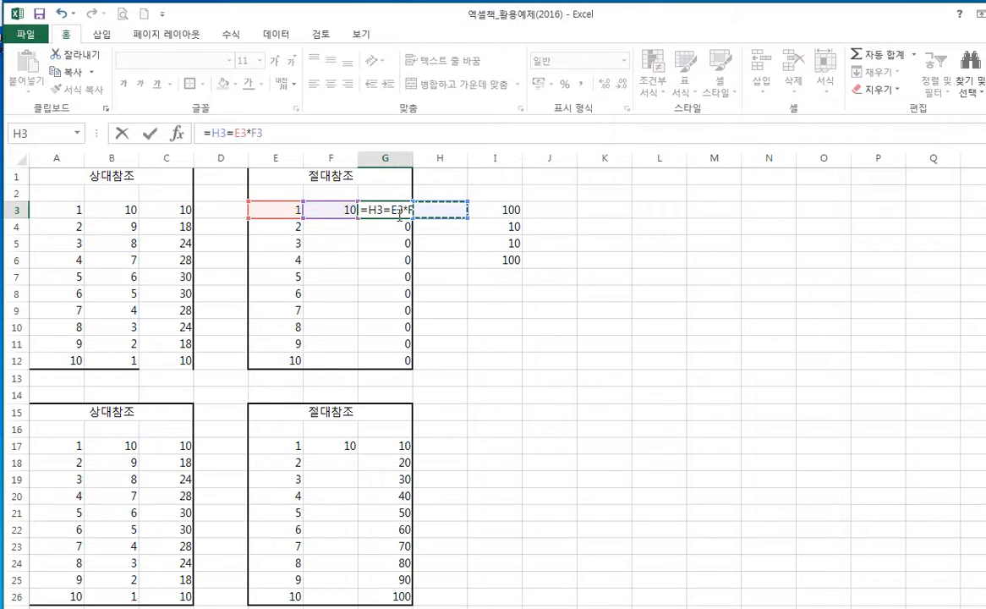
key(Escape)
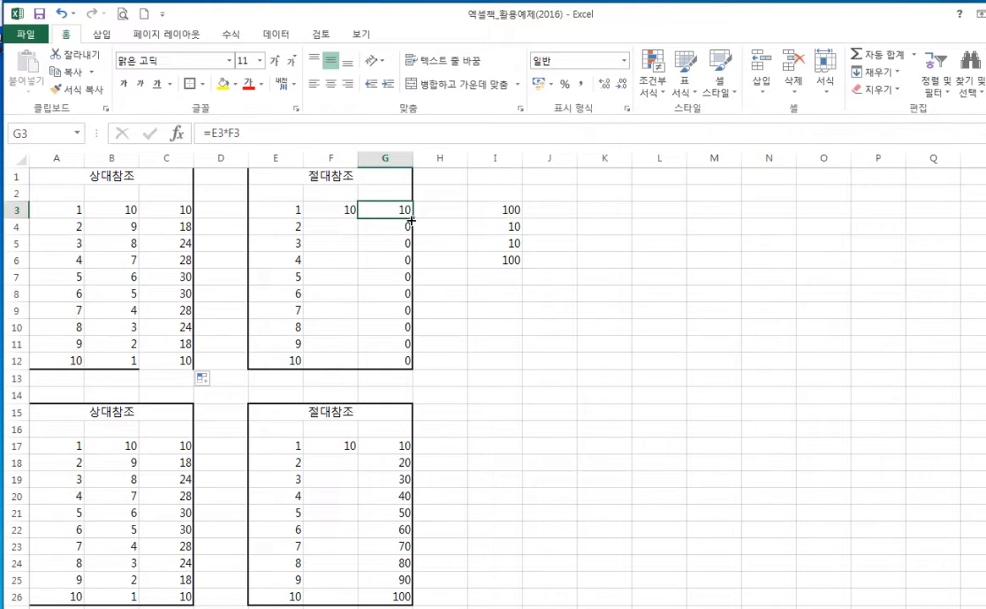
Fill the G3 formula down to G13 and check the copied formulas in G8, G9, G11 and G12
drag(406, 251, 409, 379)
click(440, 365)
click(376, 358)
click(376, 311)
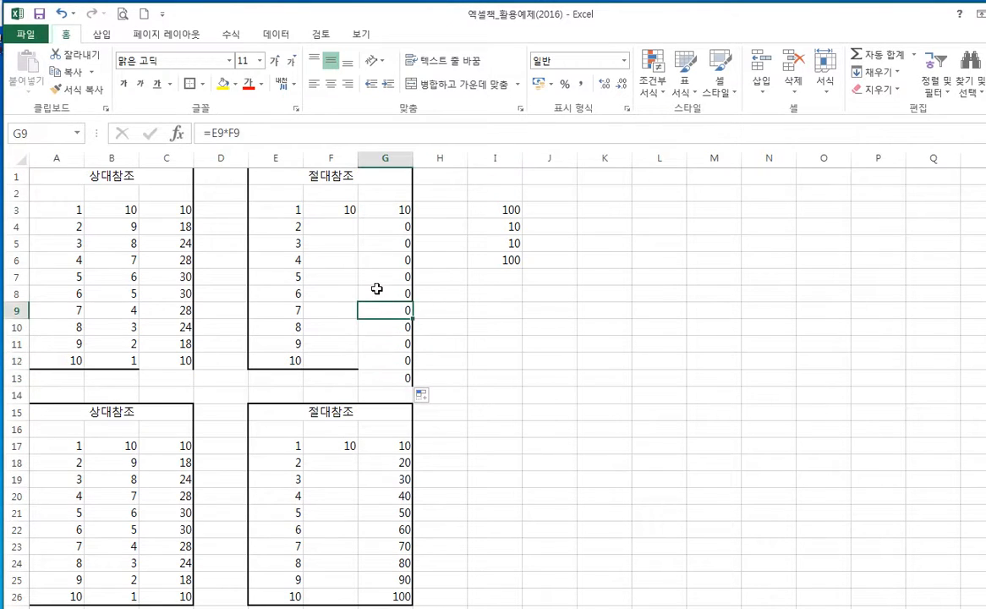
click(376, 288)
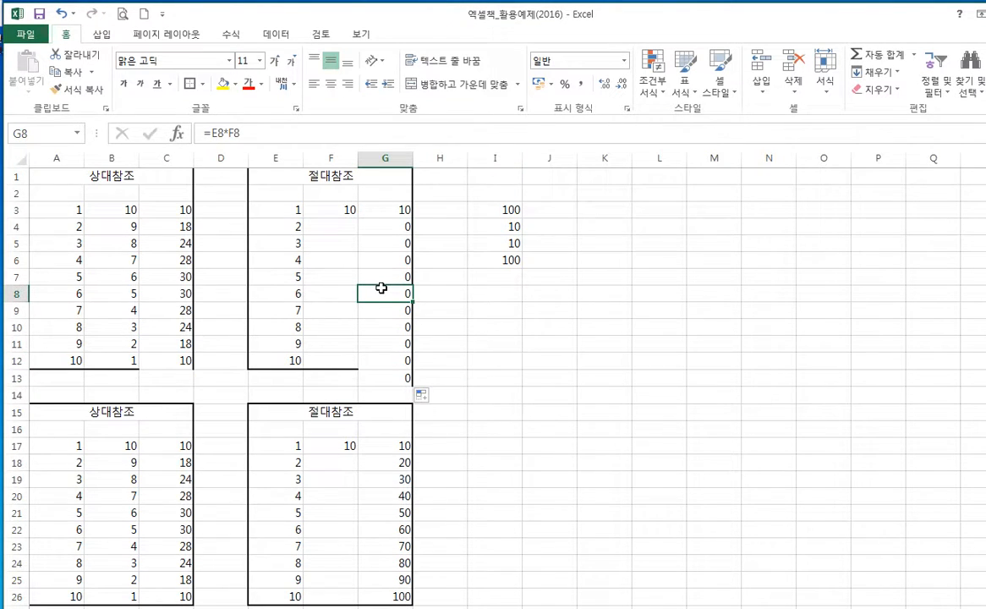
click(381, 347)
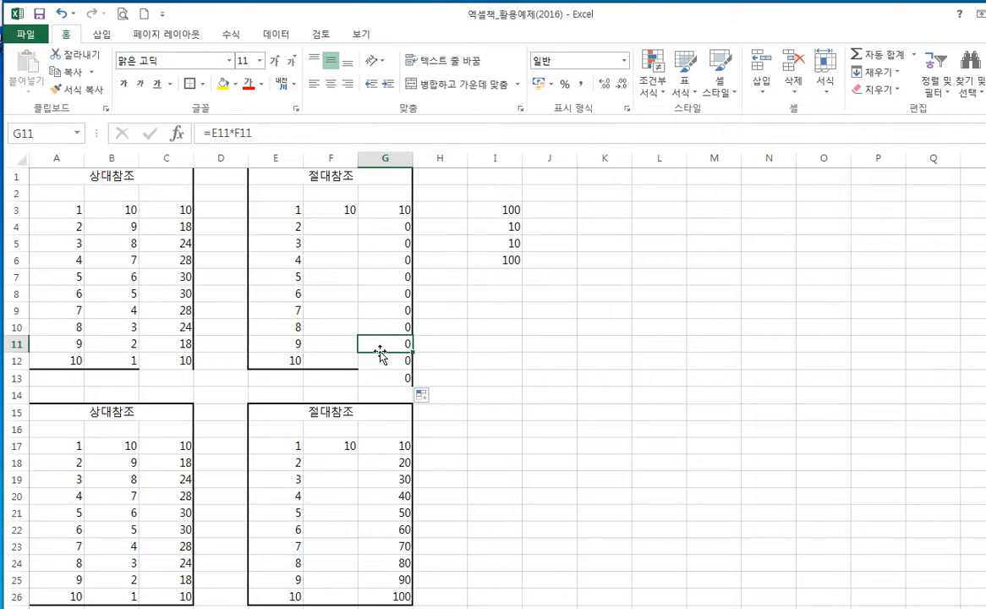
click(379, 362)
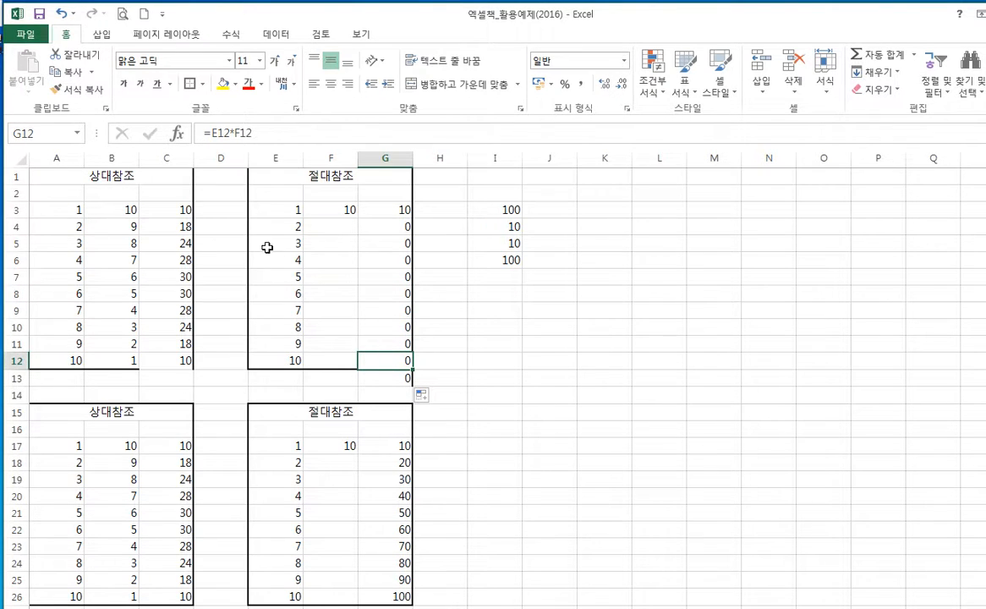
Examine the formula in G12 of the upper 절대참조 table against its referenced cells E12 and F12 and the multiplier cell F3
click(262, 133)
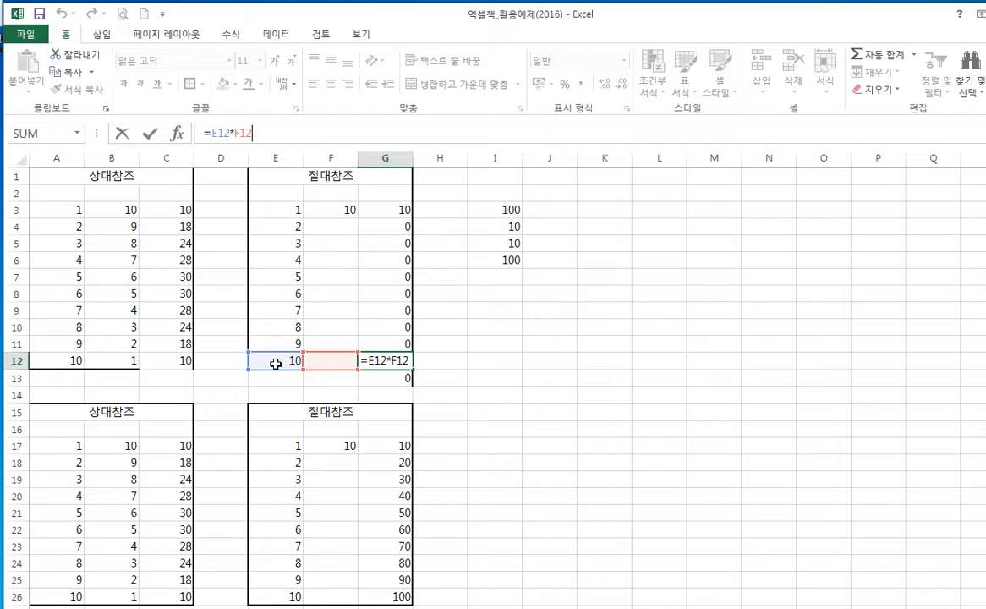
click(335, 215)
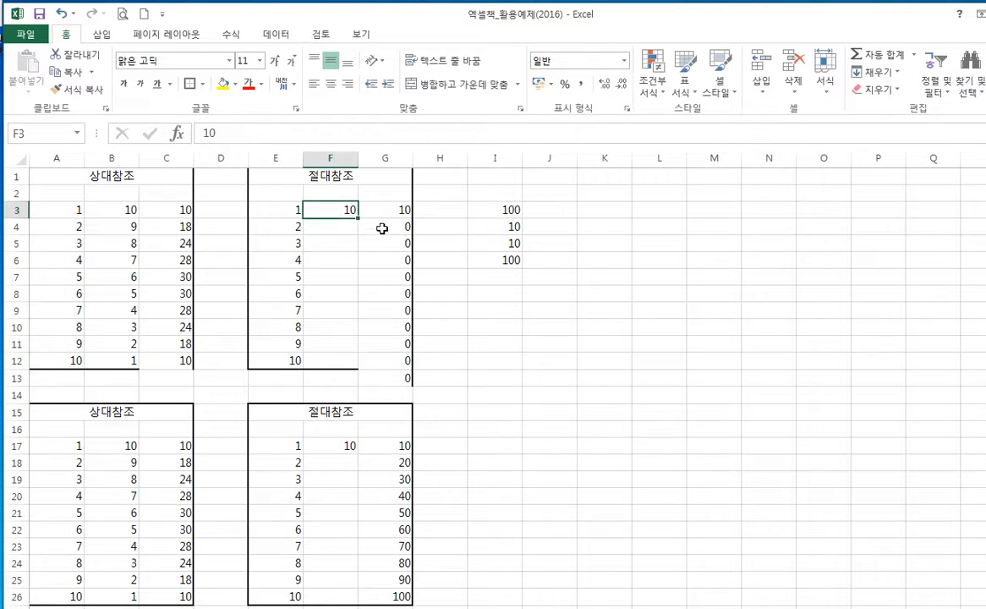
click(375, 359)
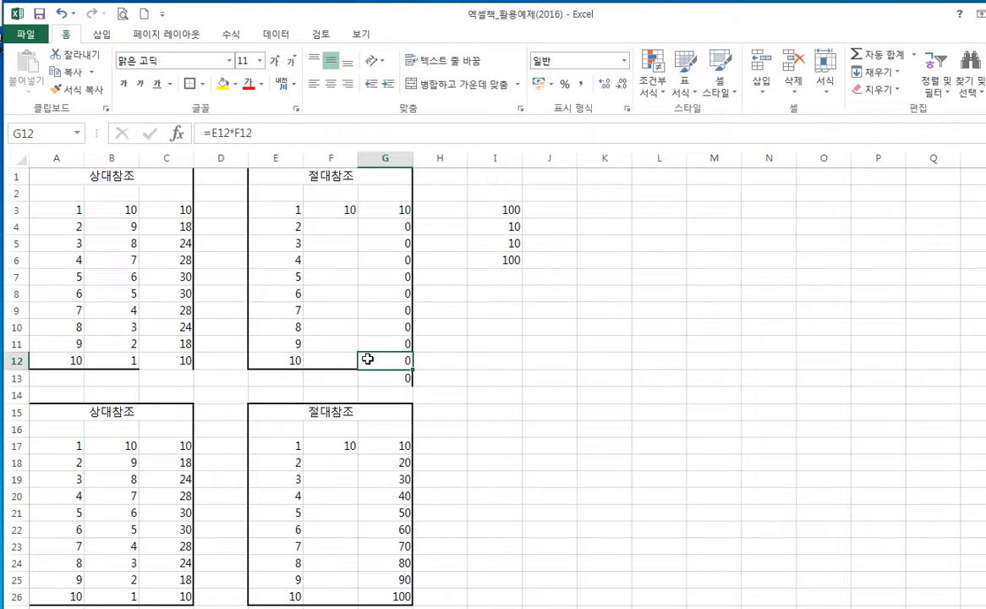
click(280, 356)
click(323, 365)
Check the existing formulas in column G of the lower 절대참조 table and clear the range G17:G26
click(386, 445)
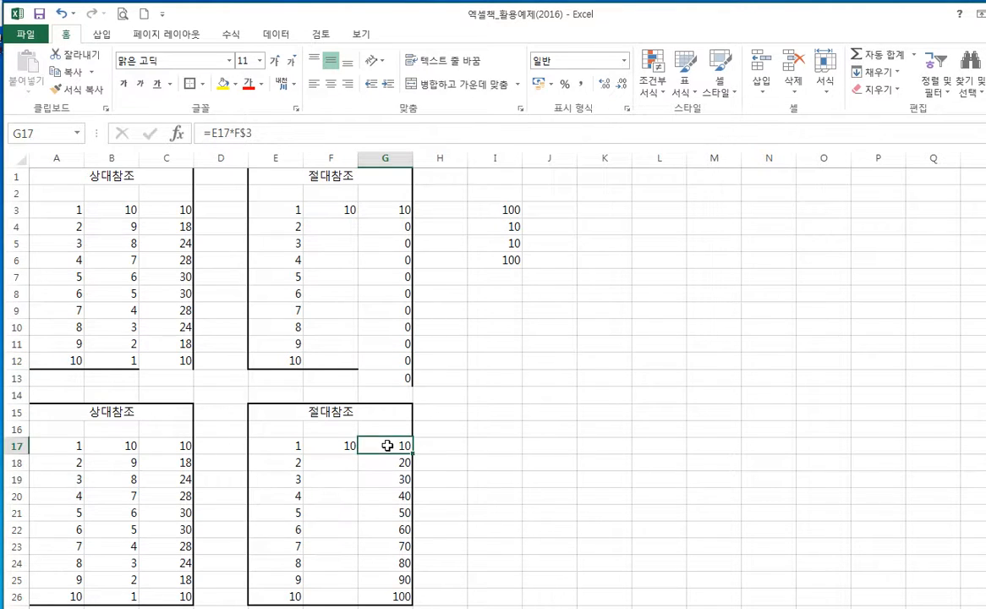
click(387, 518)
click(386, 561)
click(385, 578)
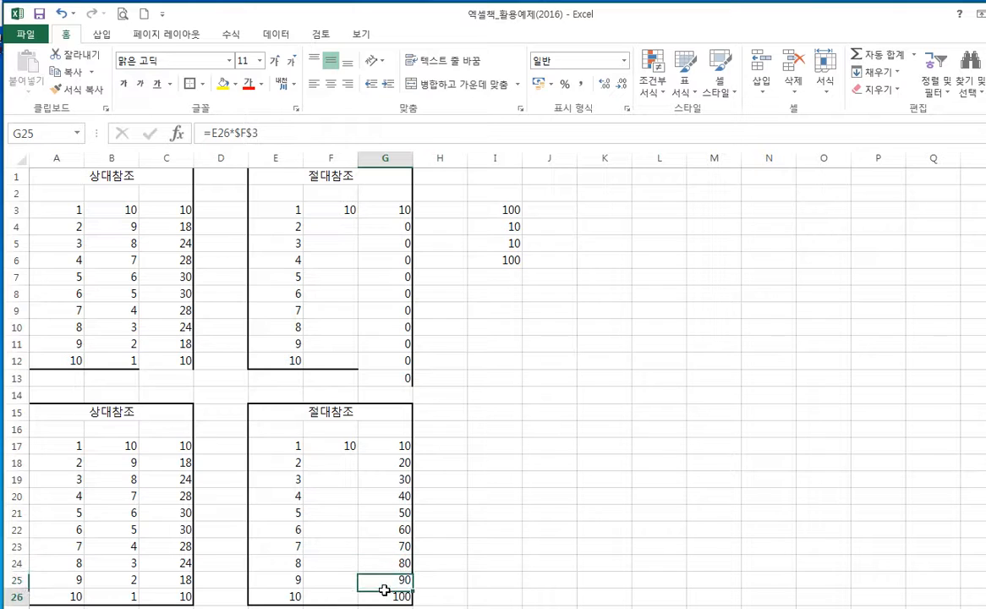
click(385, 589)
drag(389, 444, 392, 594)
key(Delete)
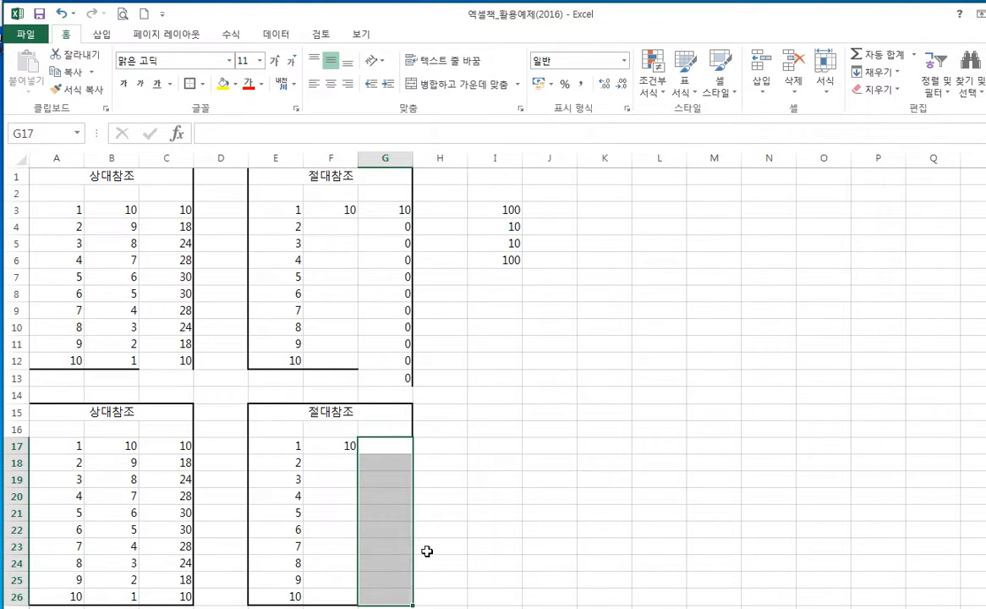
Enter the formula =E17*$F$17 in G17 of the lower 절대참조 table, with an absolute reference to the multiplier cell
click(385, 447)
text(=)
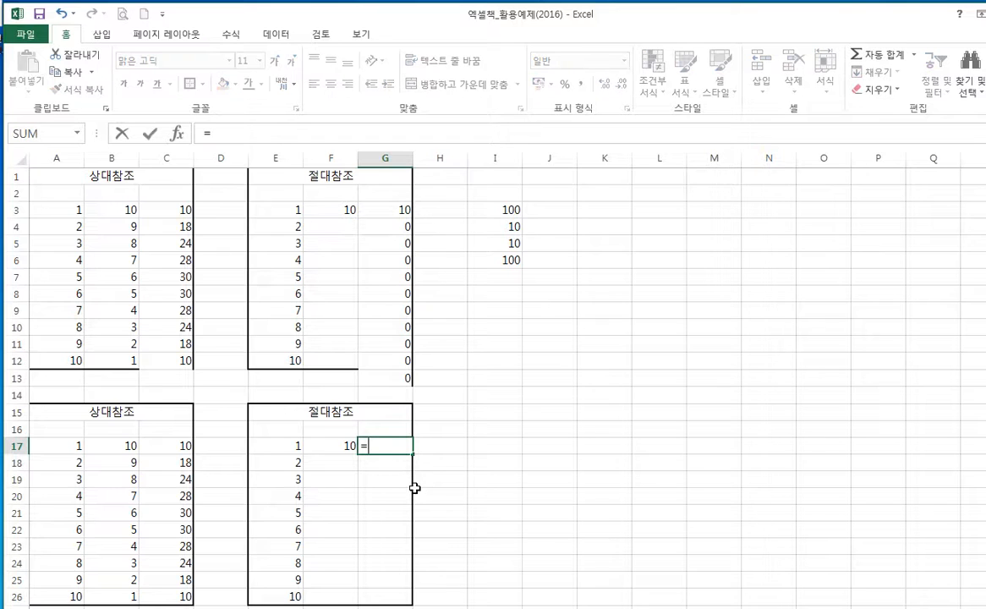
click(293, 445)
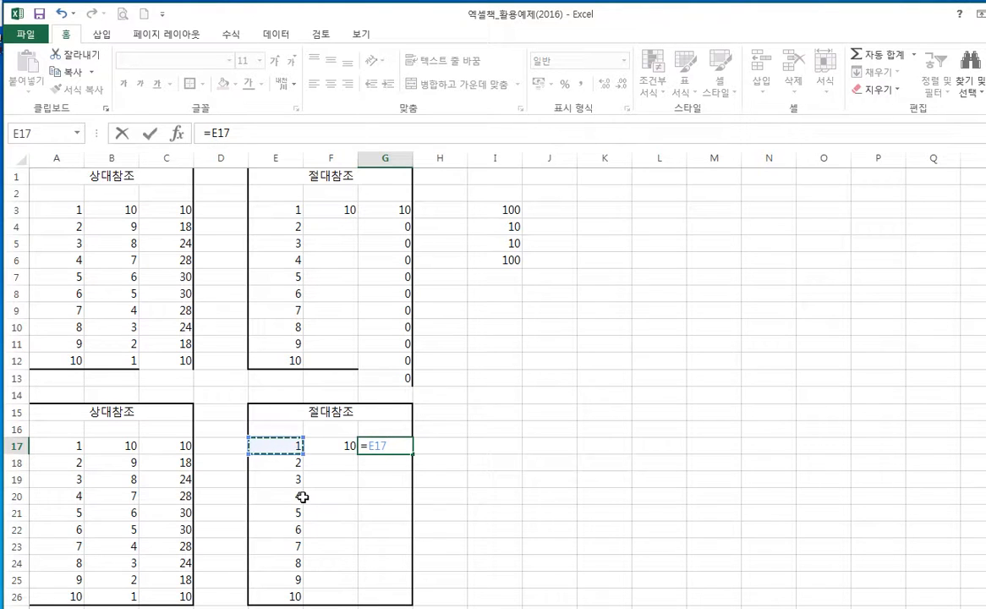
text(*)
click(349, 445)
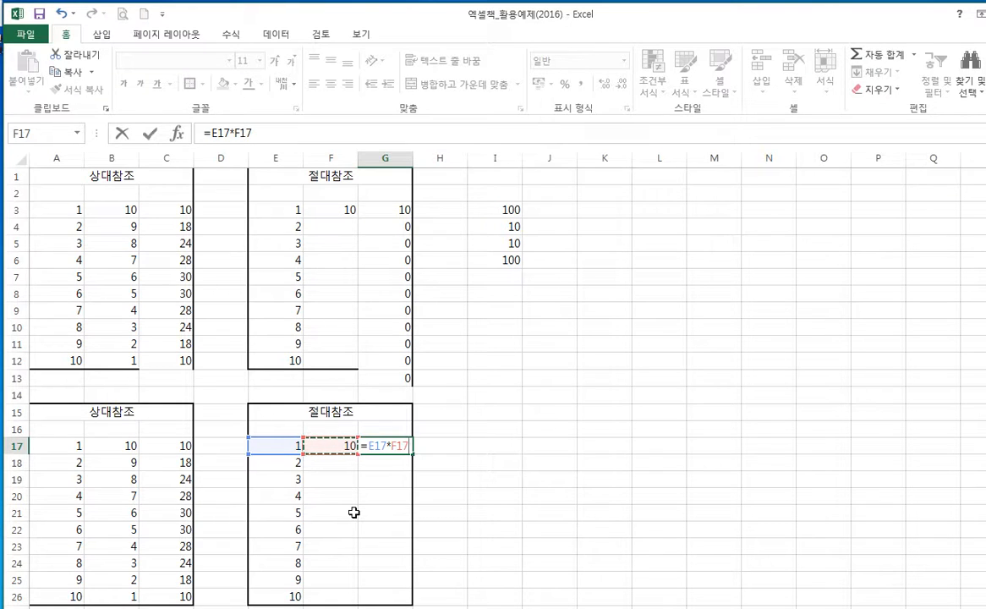
key(F4)
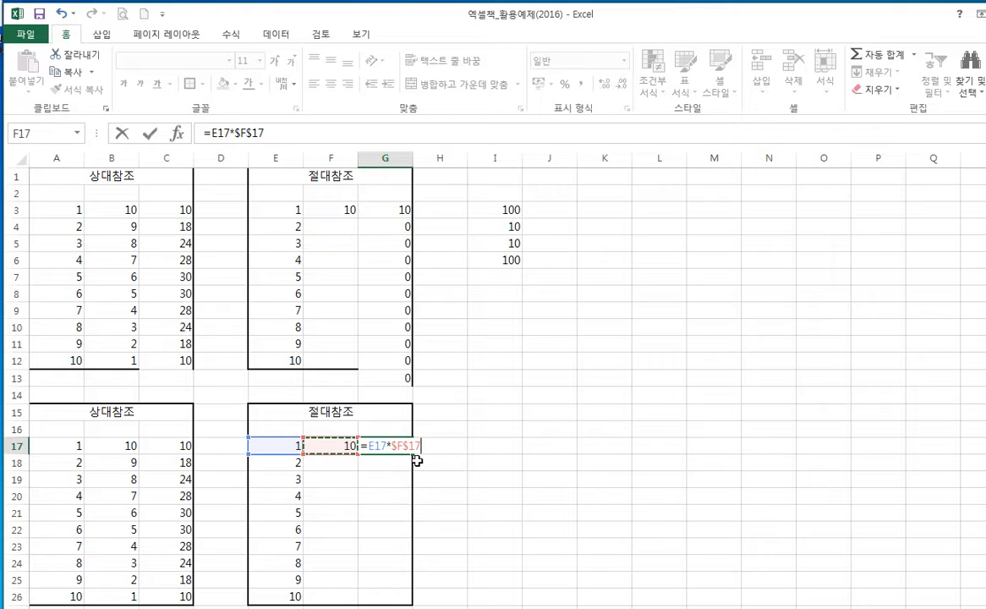
key(Return)
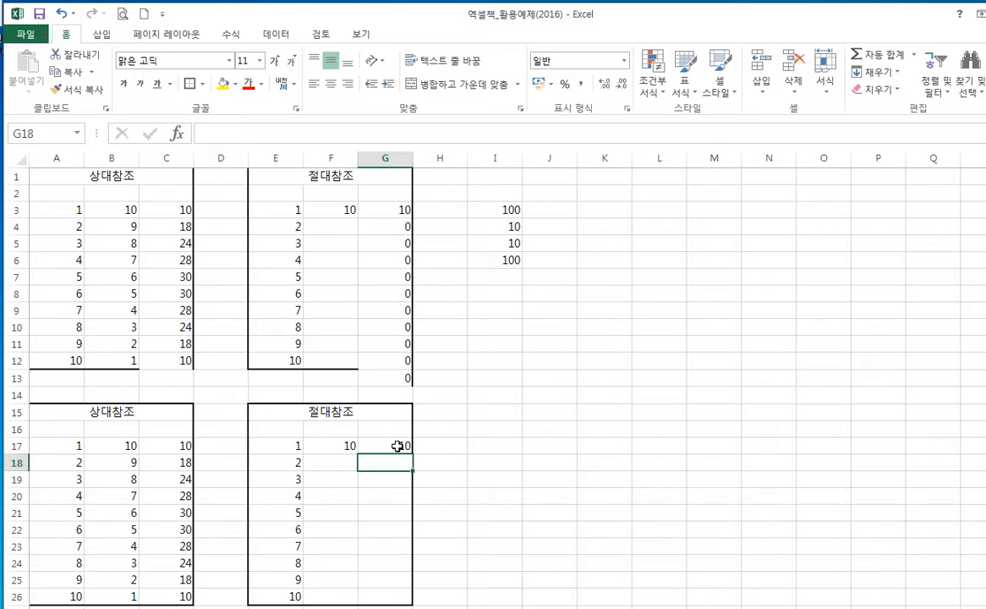
Fill the G17 formula down to G26 and check which cells the copied formula in G26 references
click(396, 447)
drag(412, 457, 413, 605)
click(554, 543)
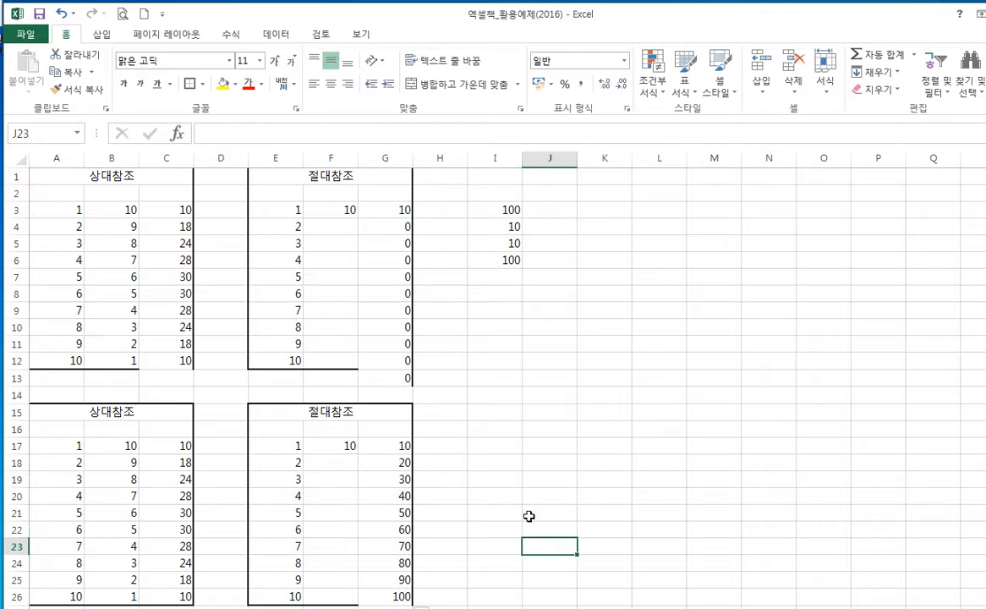
click(390, 596)
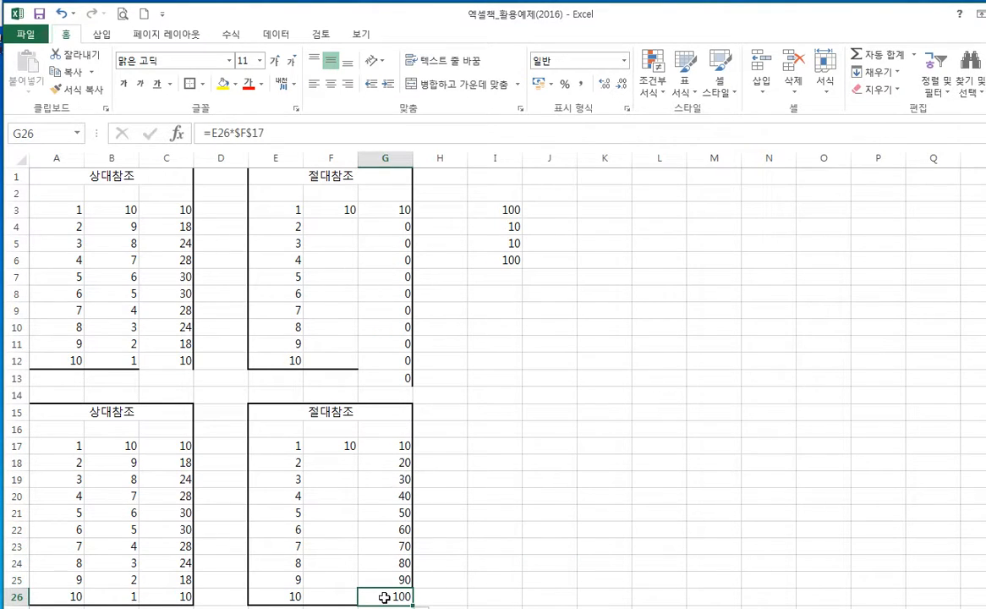
click(272, 128)
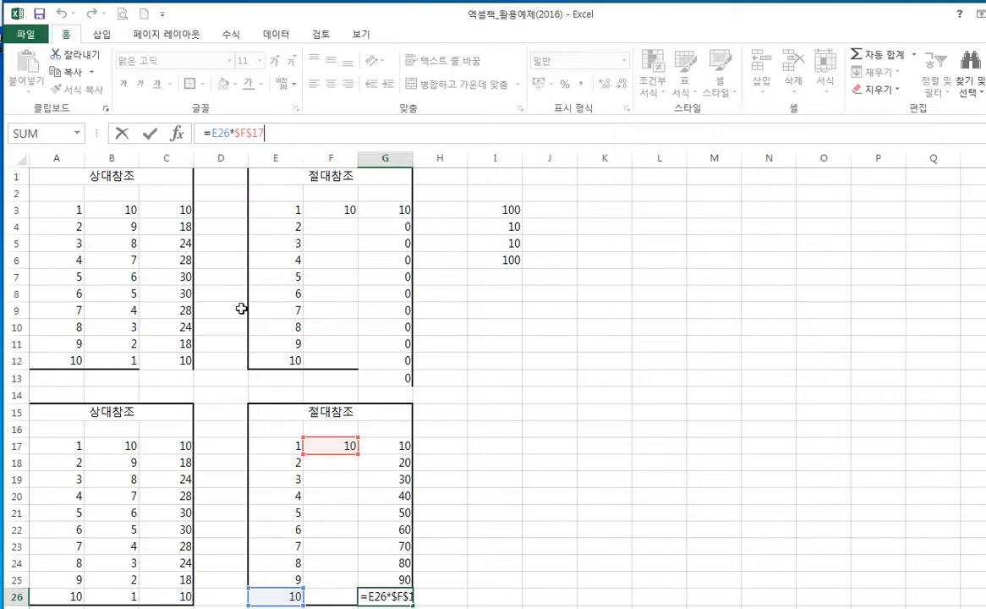
key(Return)
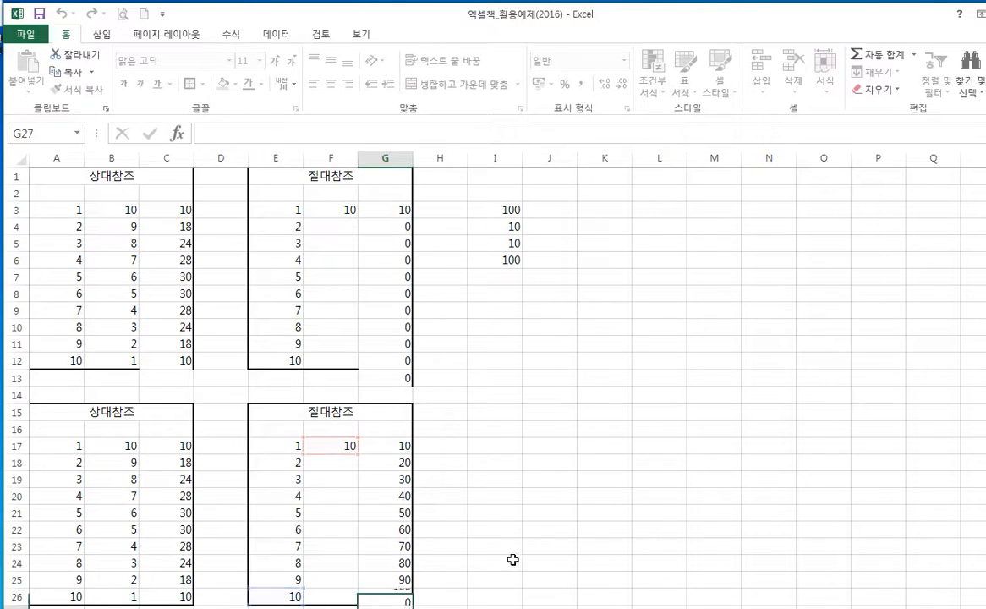
click(555, 542)
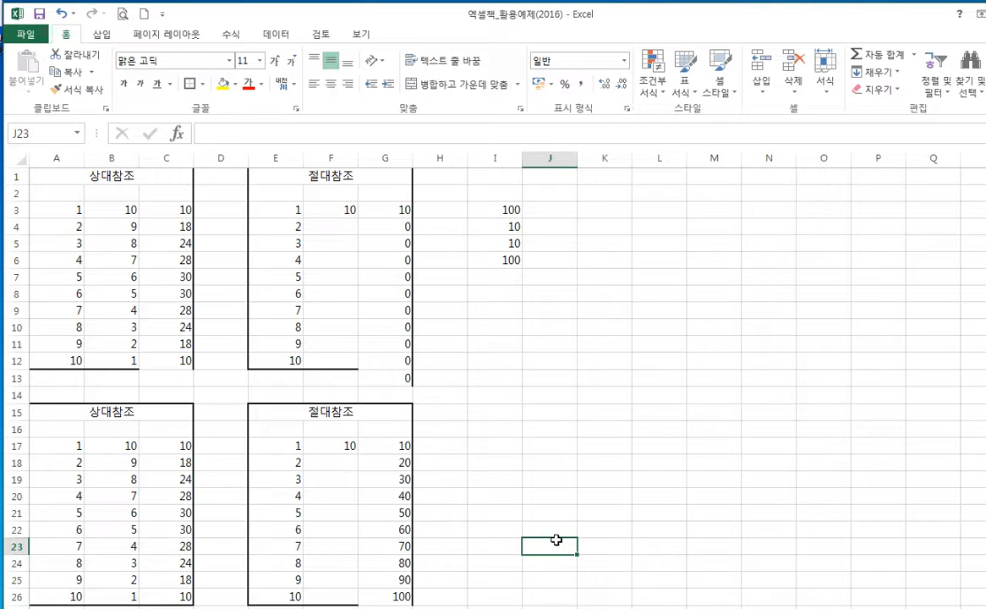
Cycle the F17 reference in the G17 formula through its mixed, relative and absolute forms, finishing on $F$17
key(Up)
key(Up)
key(Up)
key(Up)
key(Up)
key(Up)
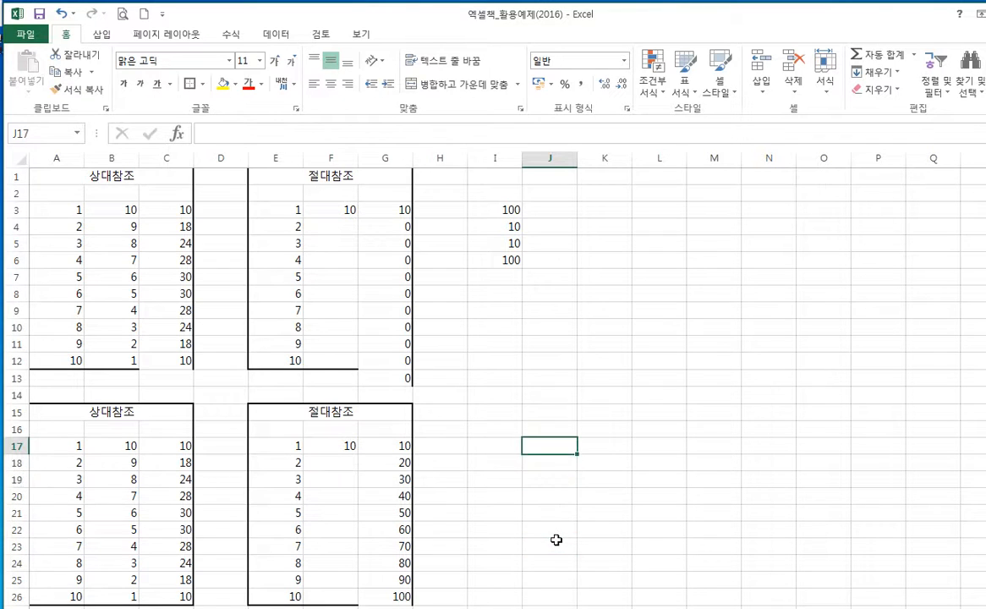
key(Left)
key(Left)
key(Left)
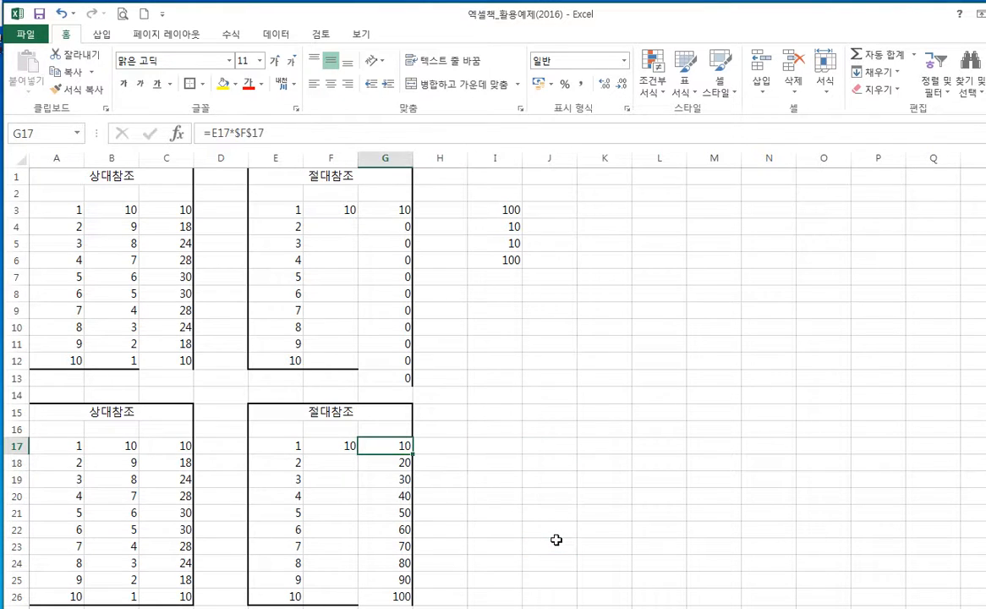
click(299, 138)
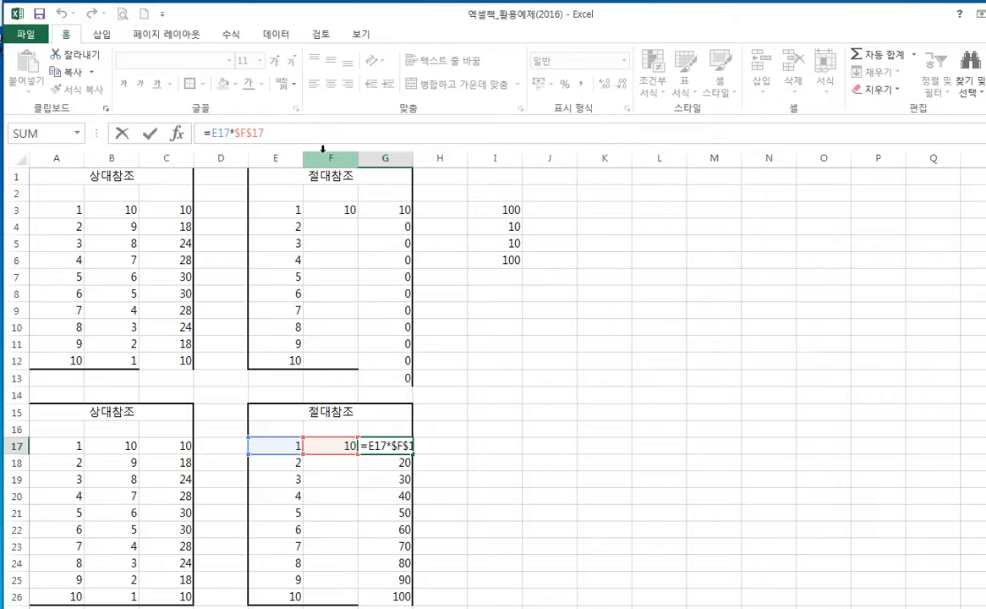
key(F4)
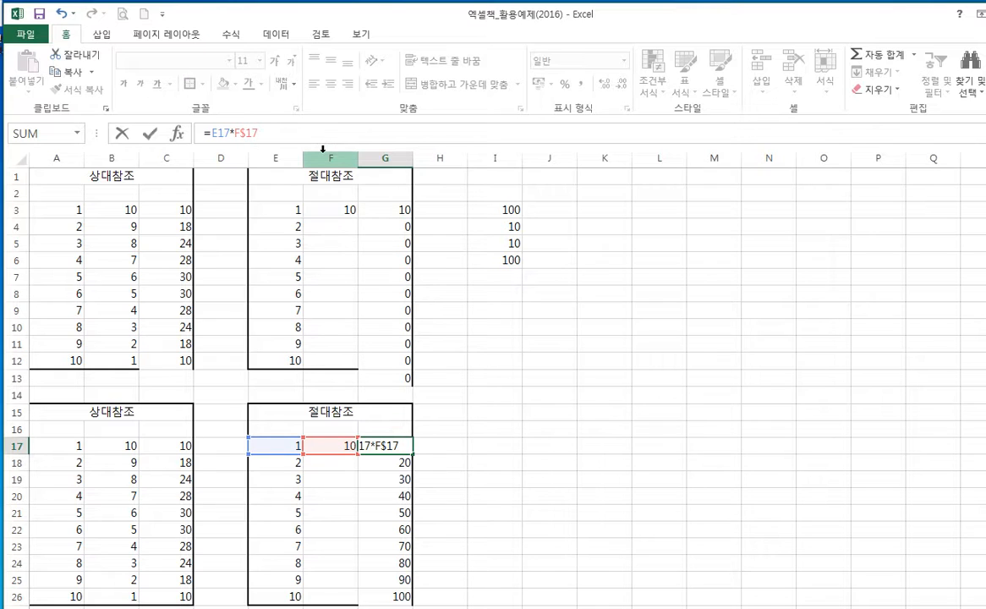
key(F4)
key(F4)
key(F4)
key(F4)
key(F4)
key(F4)
key(F4)
key(Return)
key(Up)
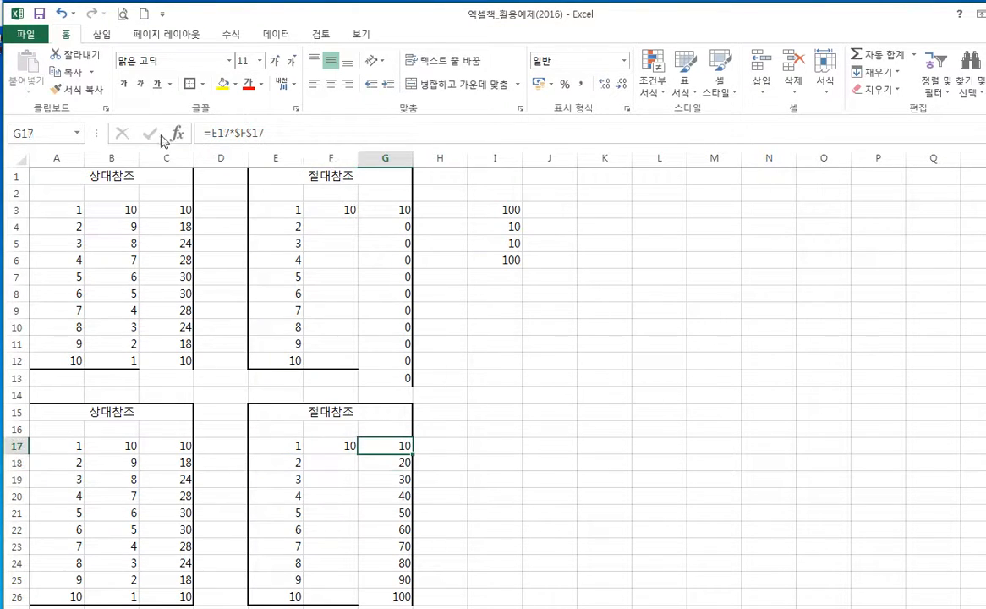
Make the E17 reference in G17 absolute too, so the formula reads =$E$17*$F$17
click(301, 126)
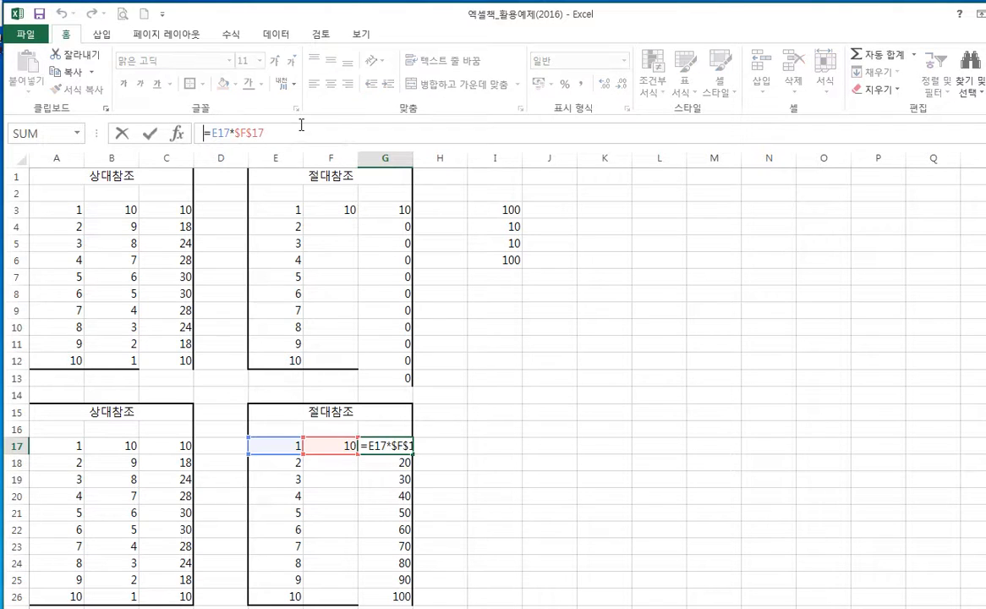
click(216, 136)
click(212, 133)
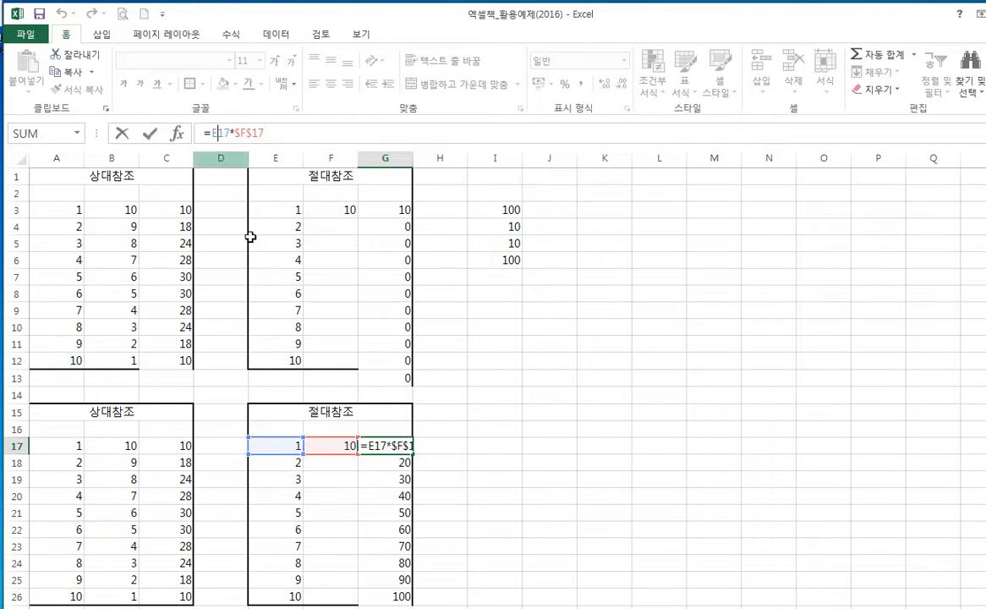
double_click(213, 133)
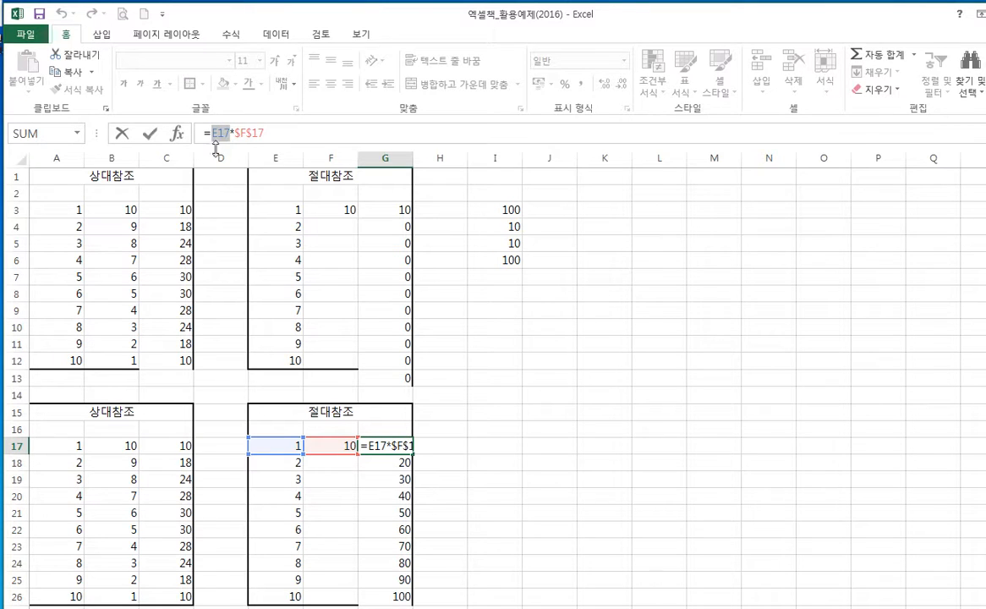
click(217, 134)
key(F4)
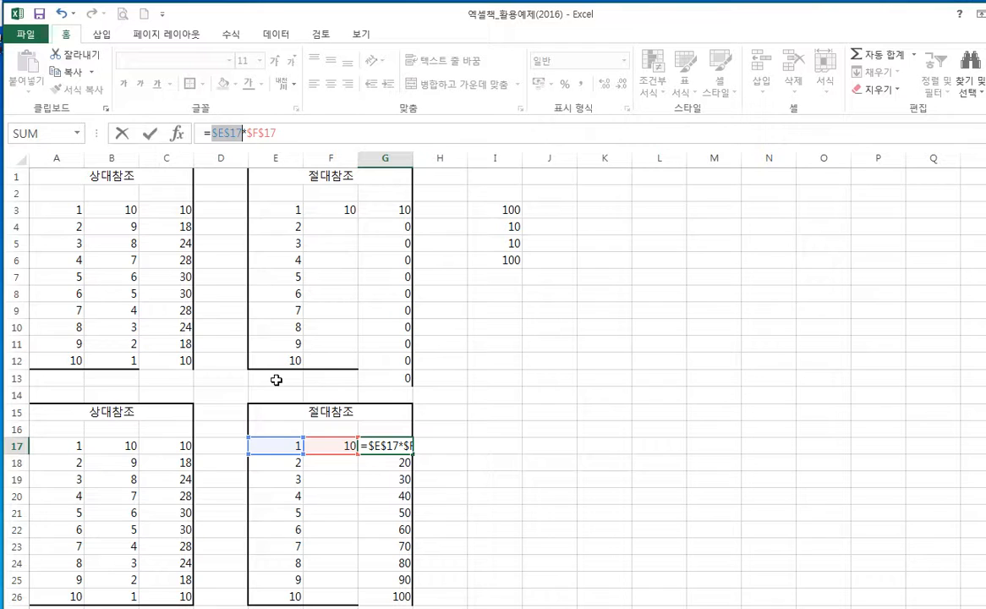
key(Return)
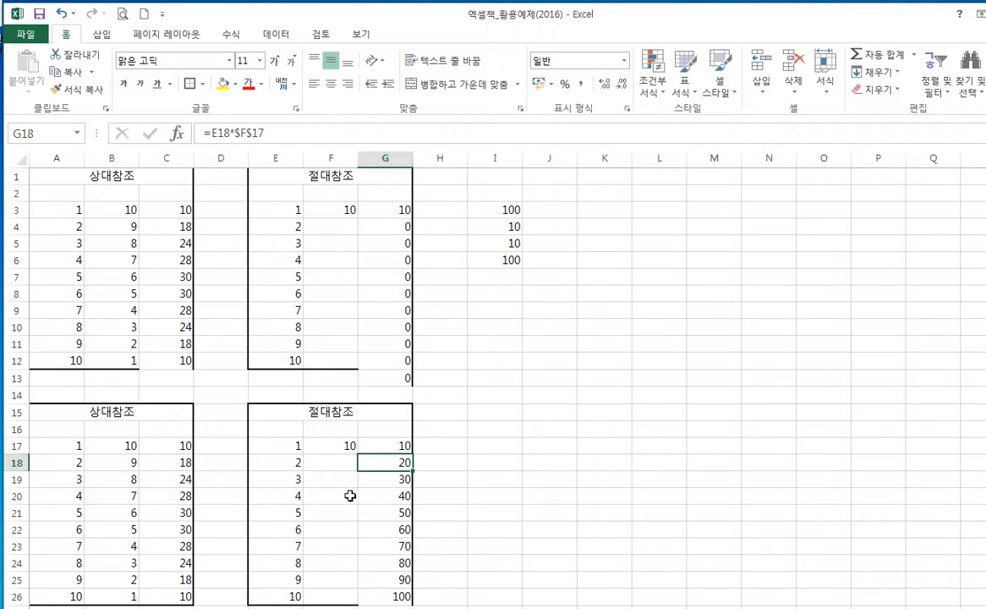
Fill the G17 formula down to G26 and check the copied formulas in G19, G20, G24, G25 and G26
click(399, 445)
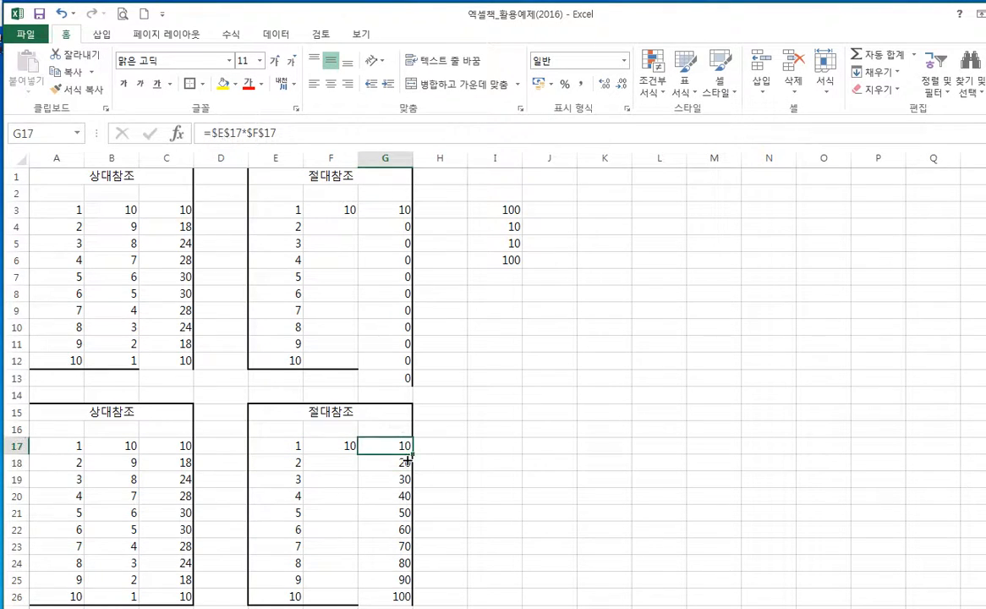
drag(414, 457, 417, 605)
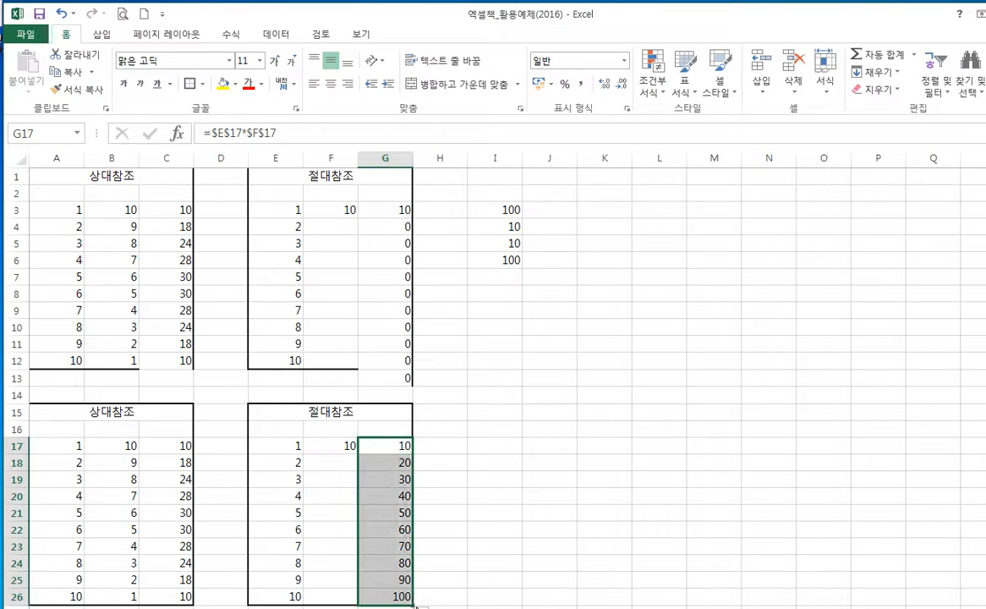
click(386, 479)
click(387, 495)
click(380, 580)
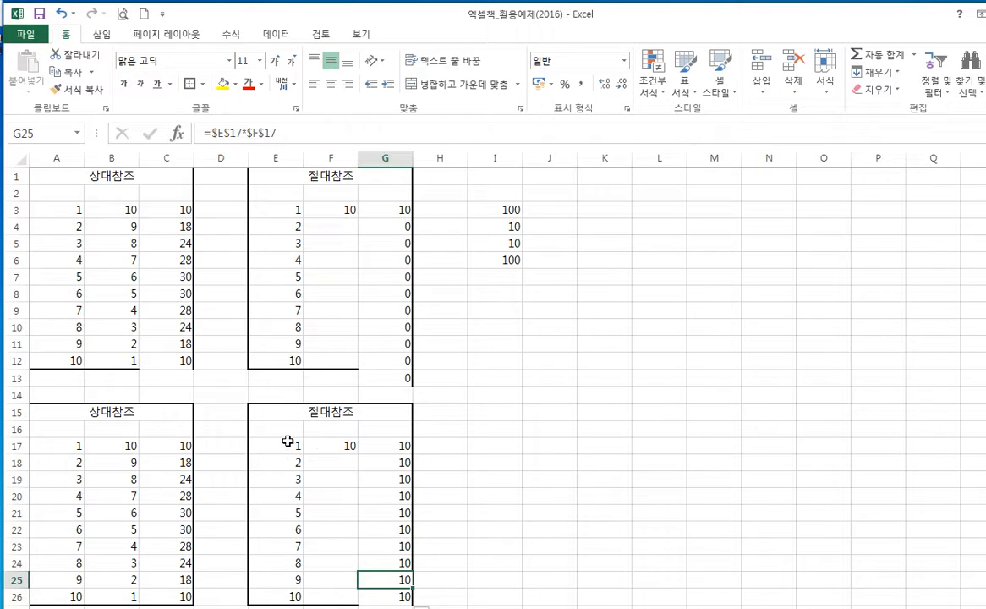
click(386, 592)
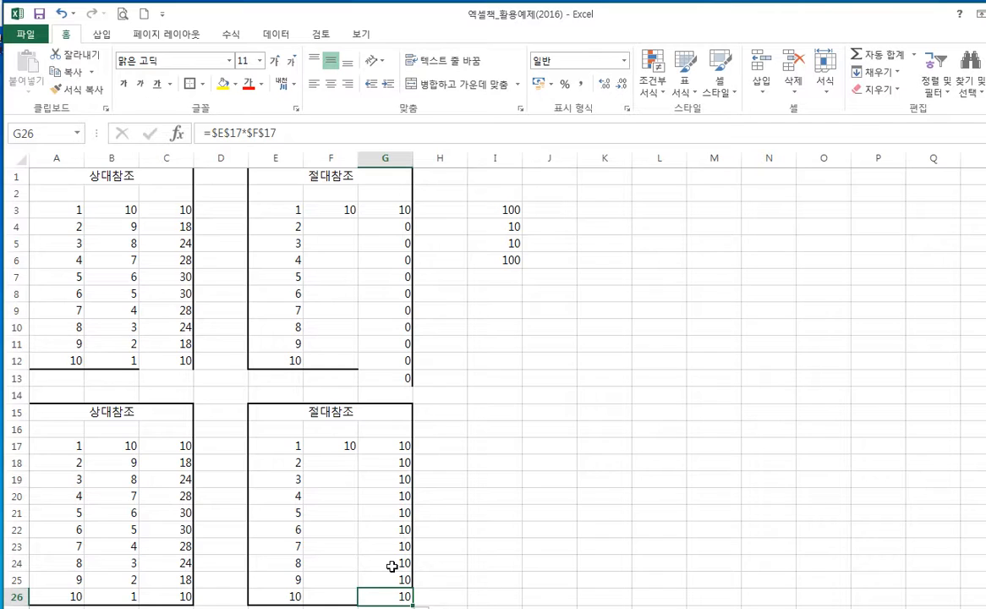
click(391, 566)
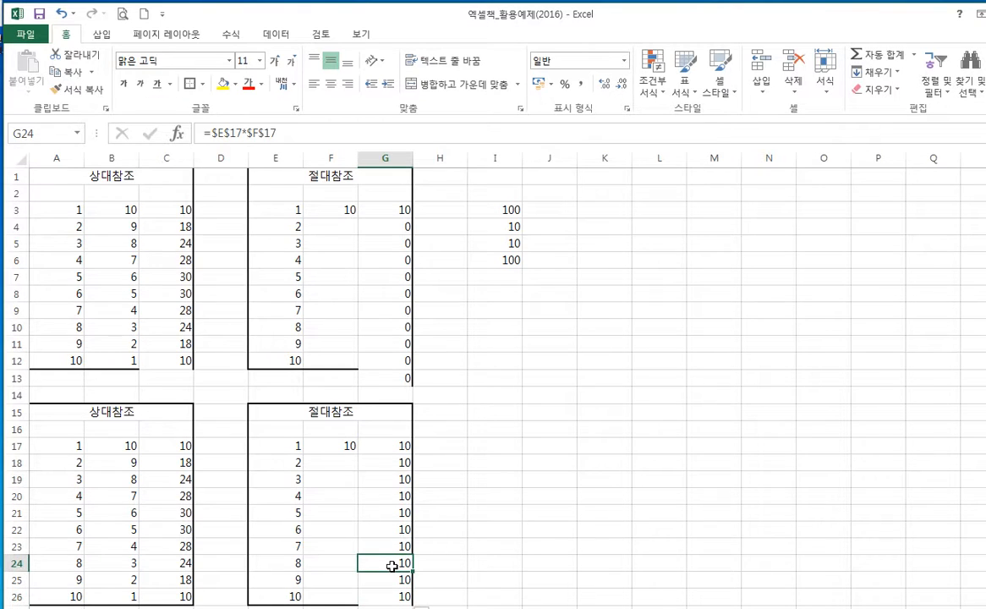